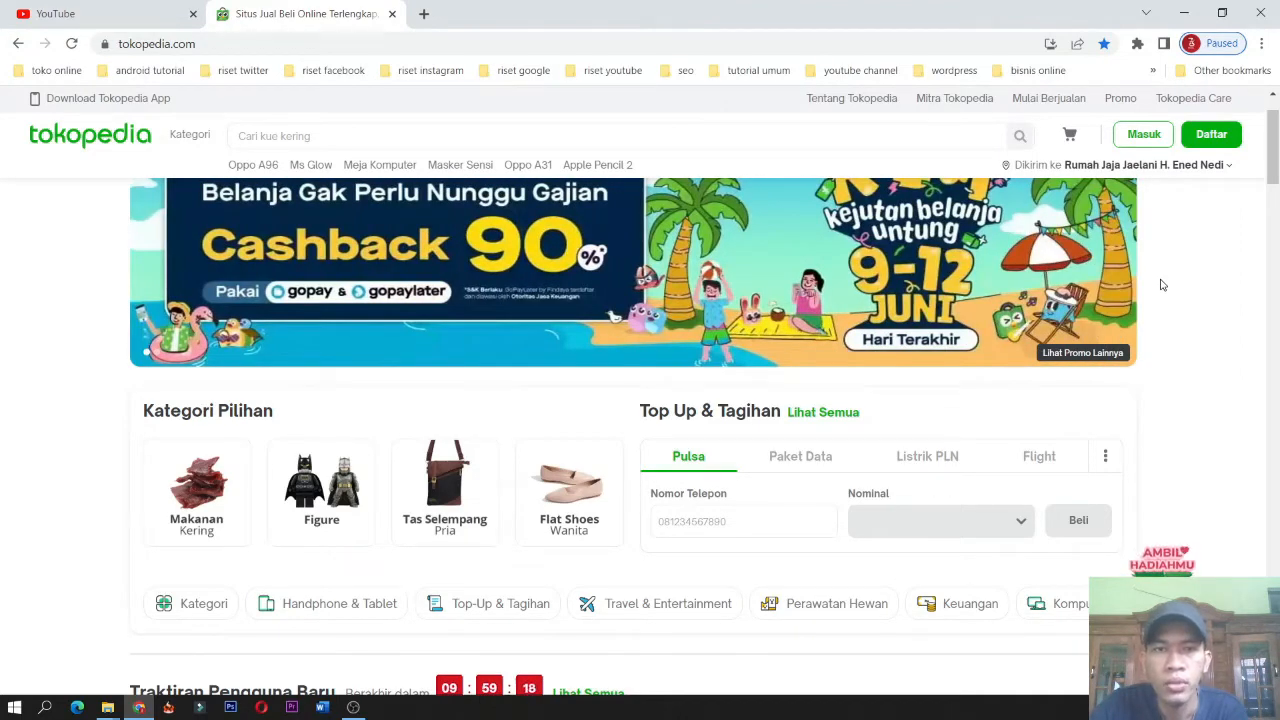
scroll(1163, 278, "up", 1)
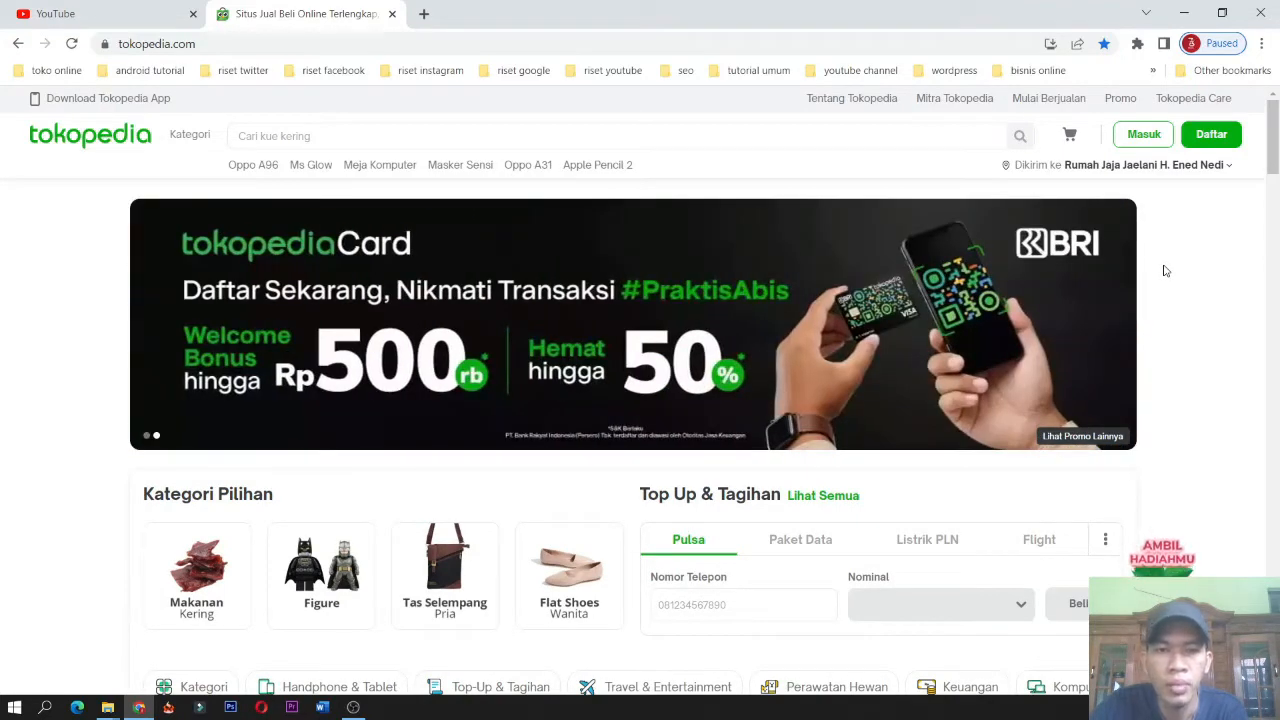
scroll(1160, 273, "down", 4)
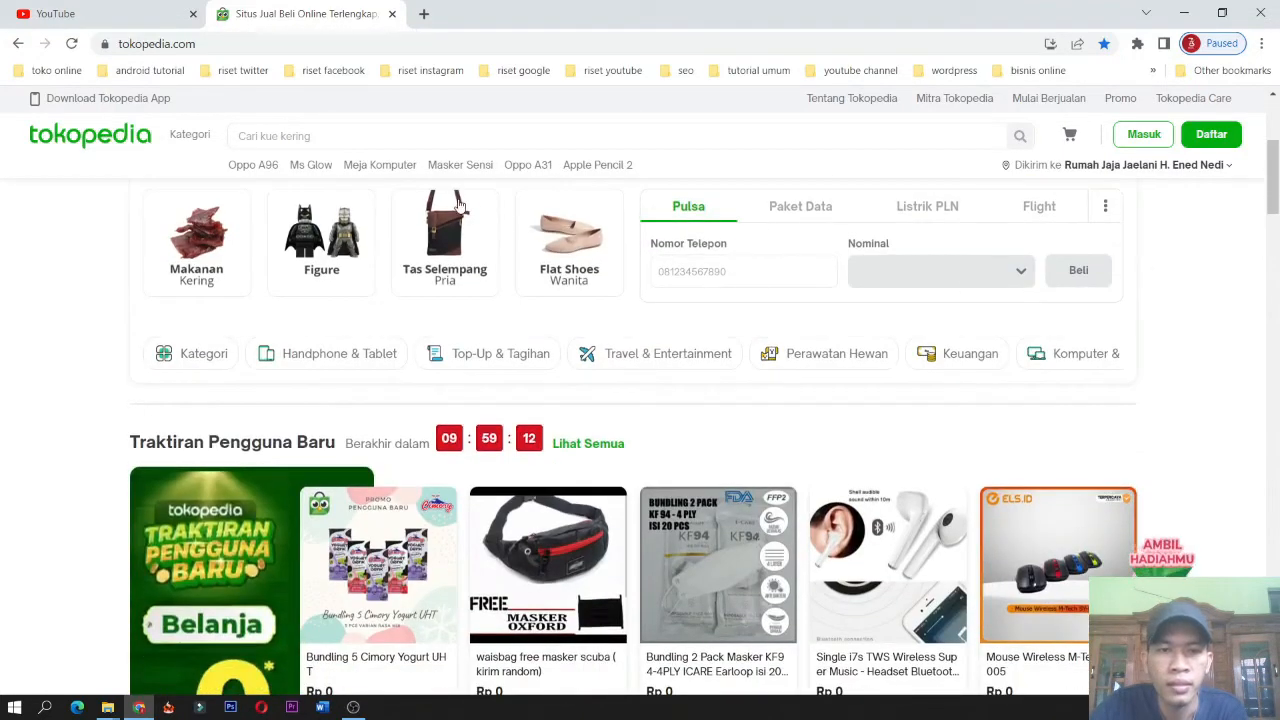
scroll(245, 344, "down", 5)
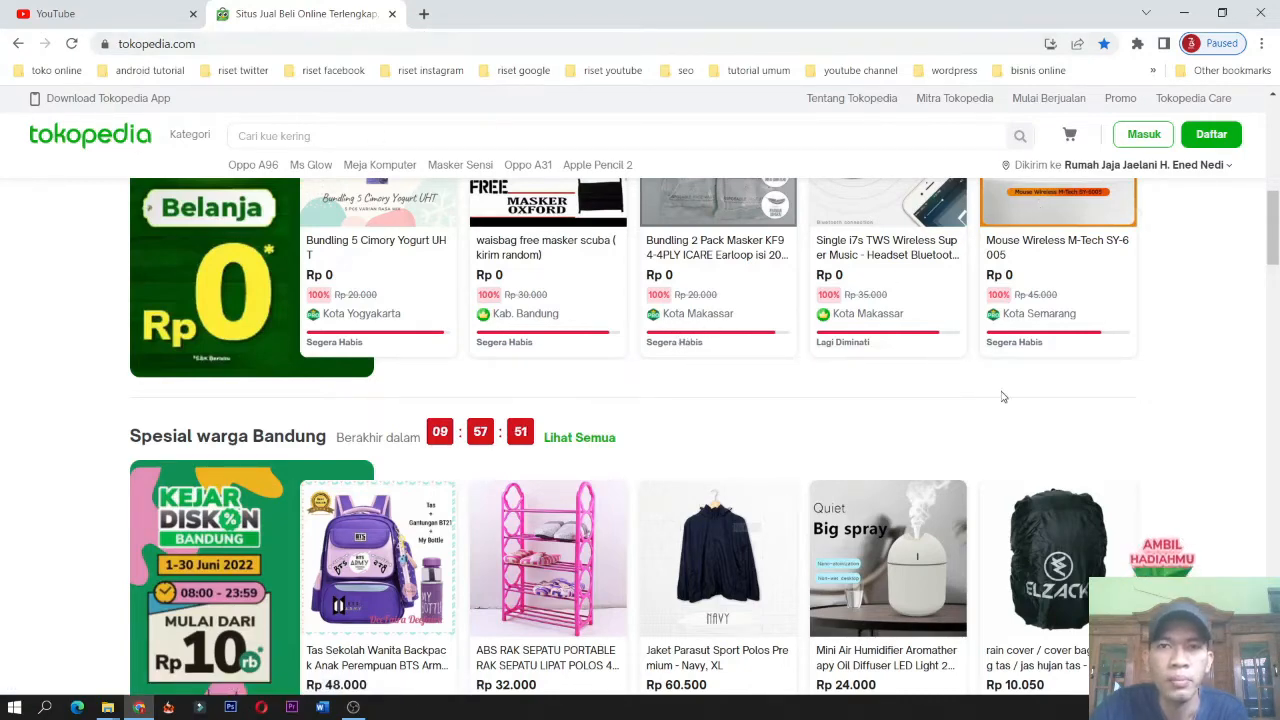
Open a new browser tab and check the list of installed extensions.
left_click(424, 14)
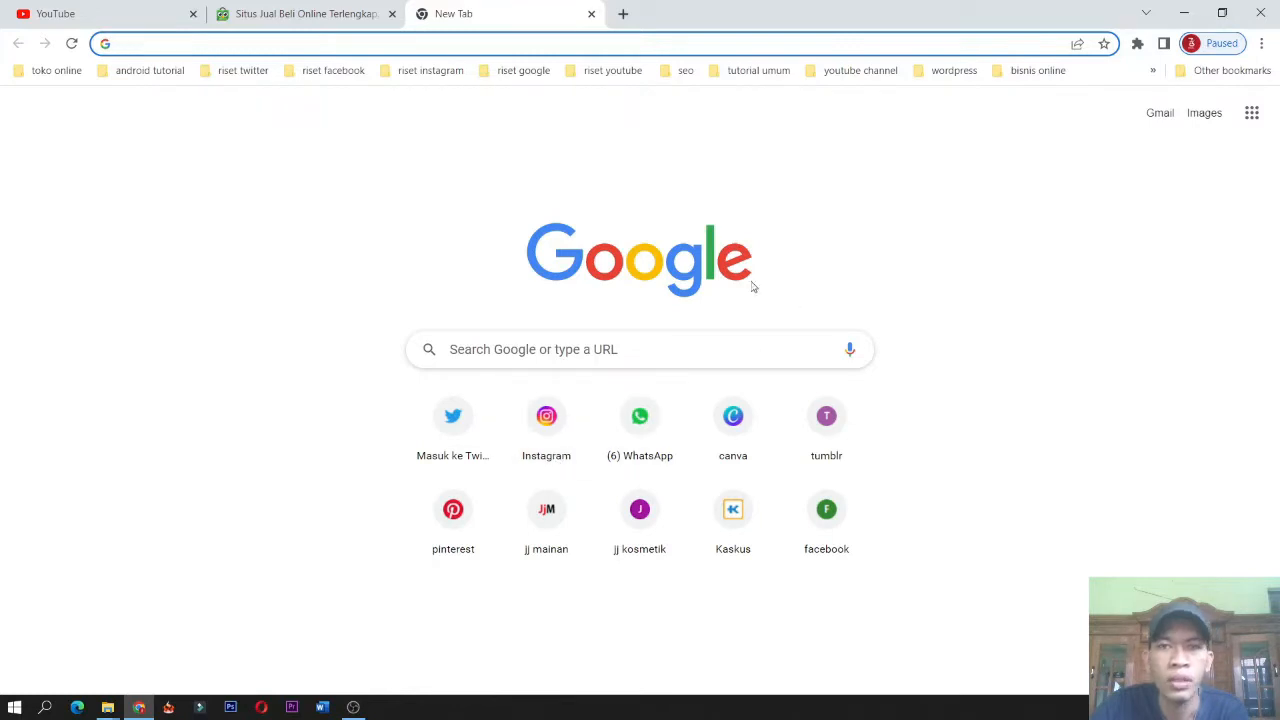
left_click(1137, 45)
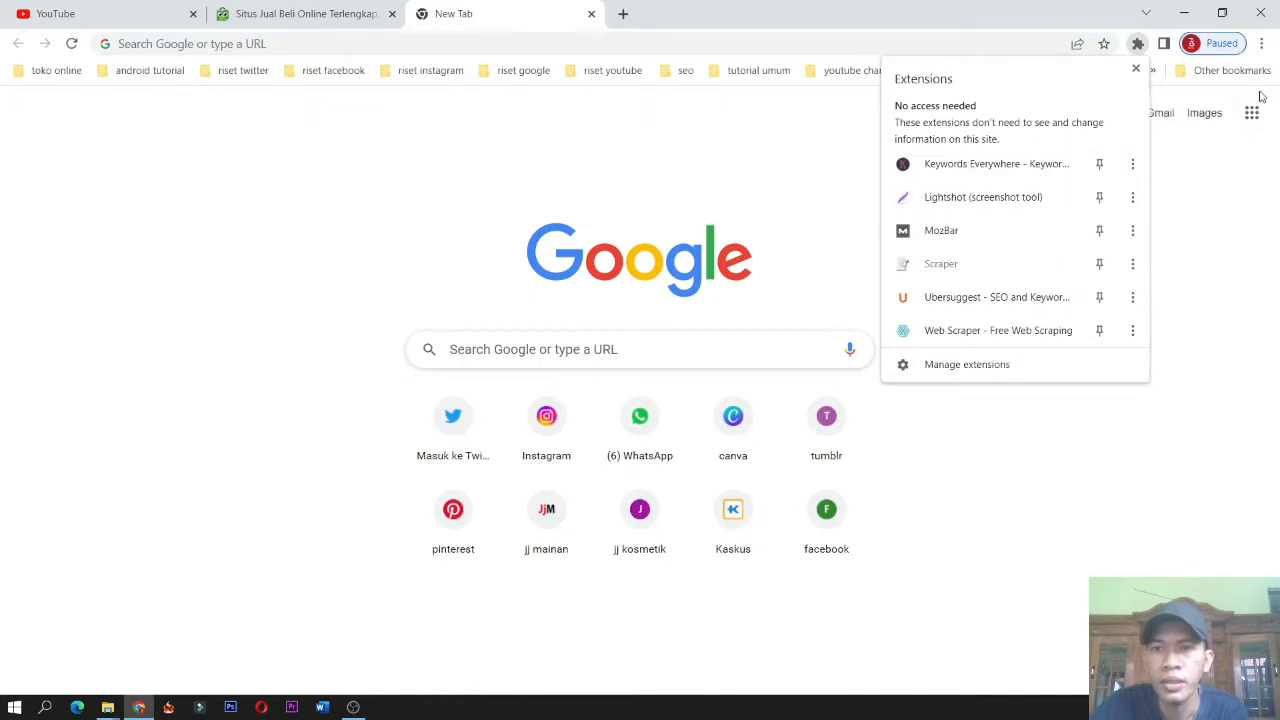
left_click(1236, 232)
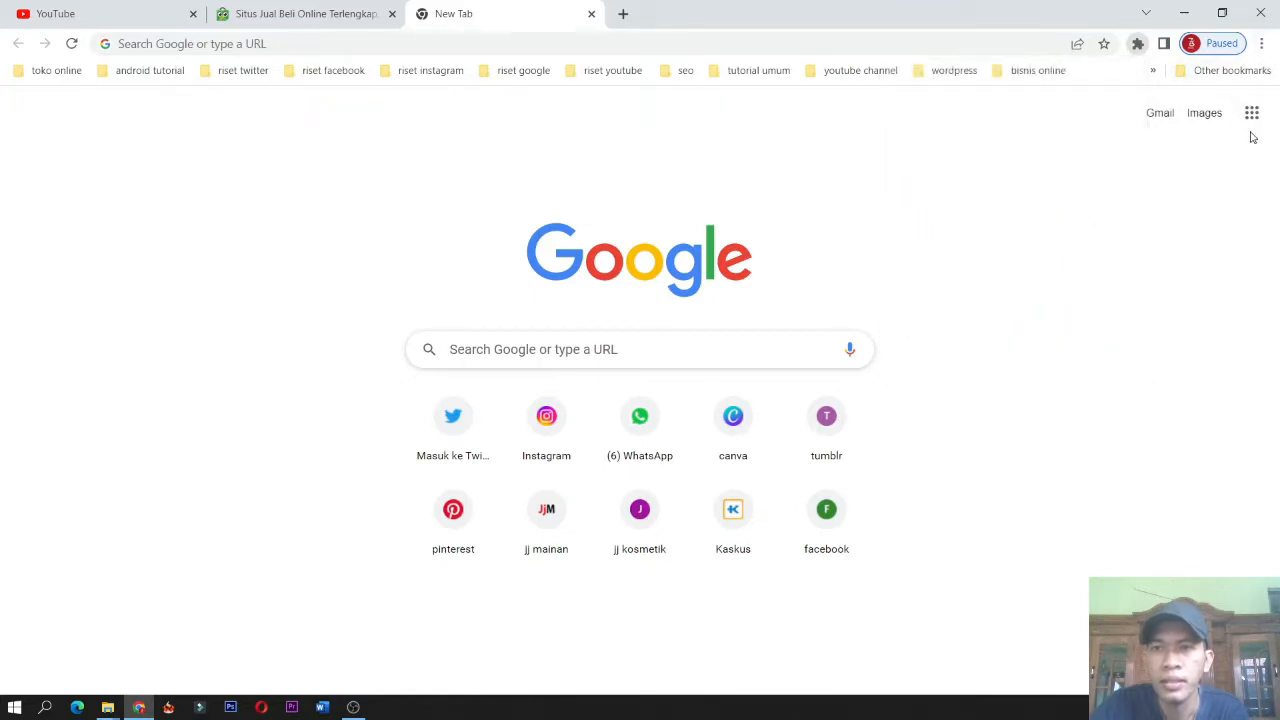
Go to the browser's Extensions settings page and open the Chrome Web Store from it.
left_click(1262, 44)
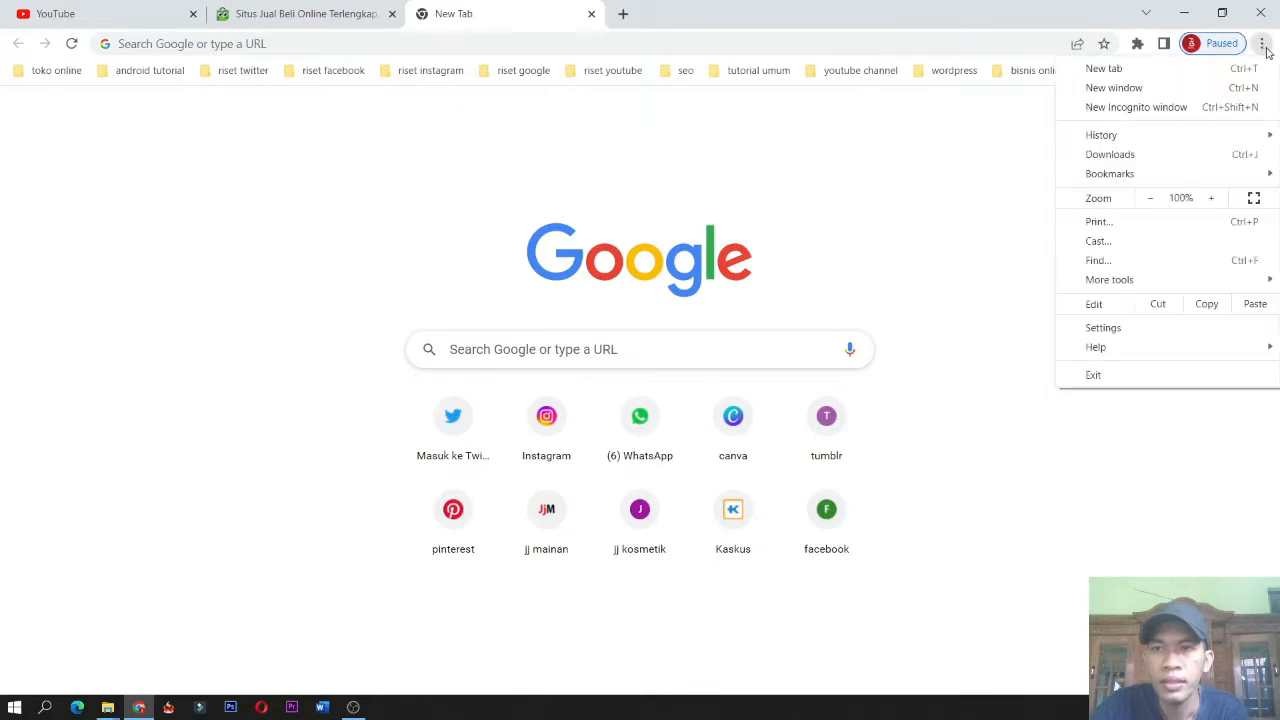
left_click(1164, 330)
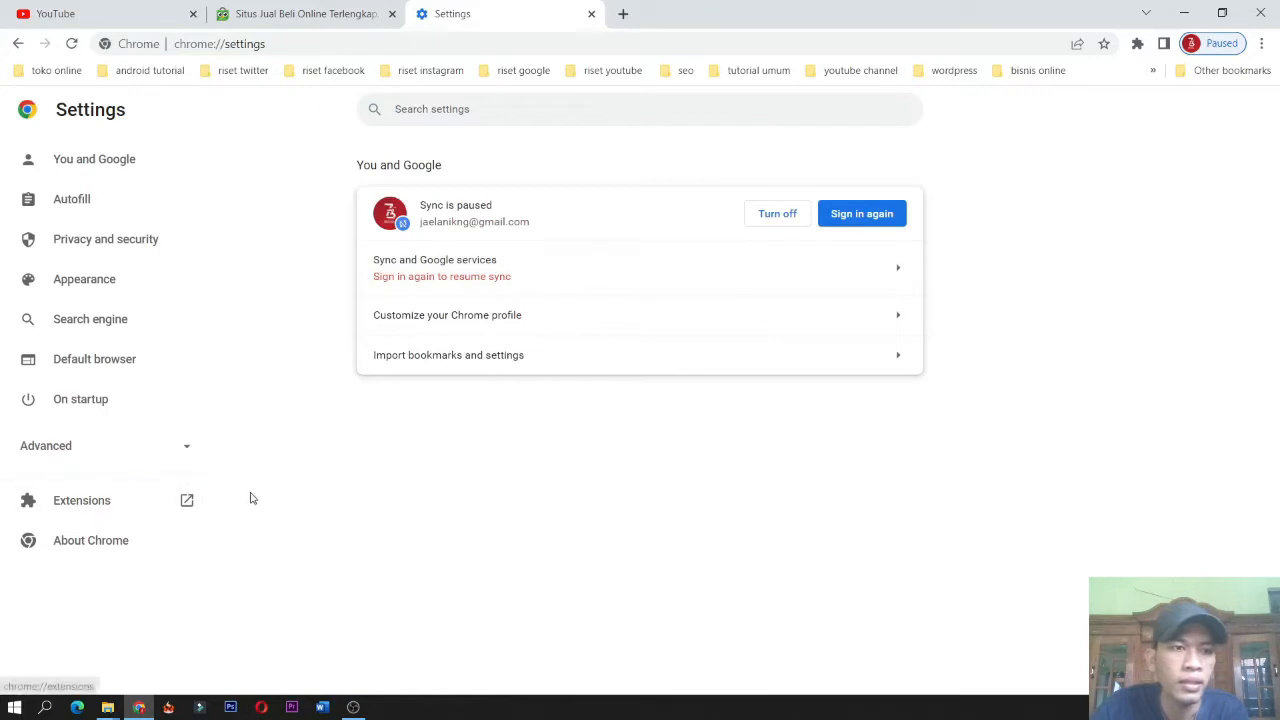
left_click(110, 508)
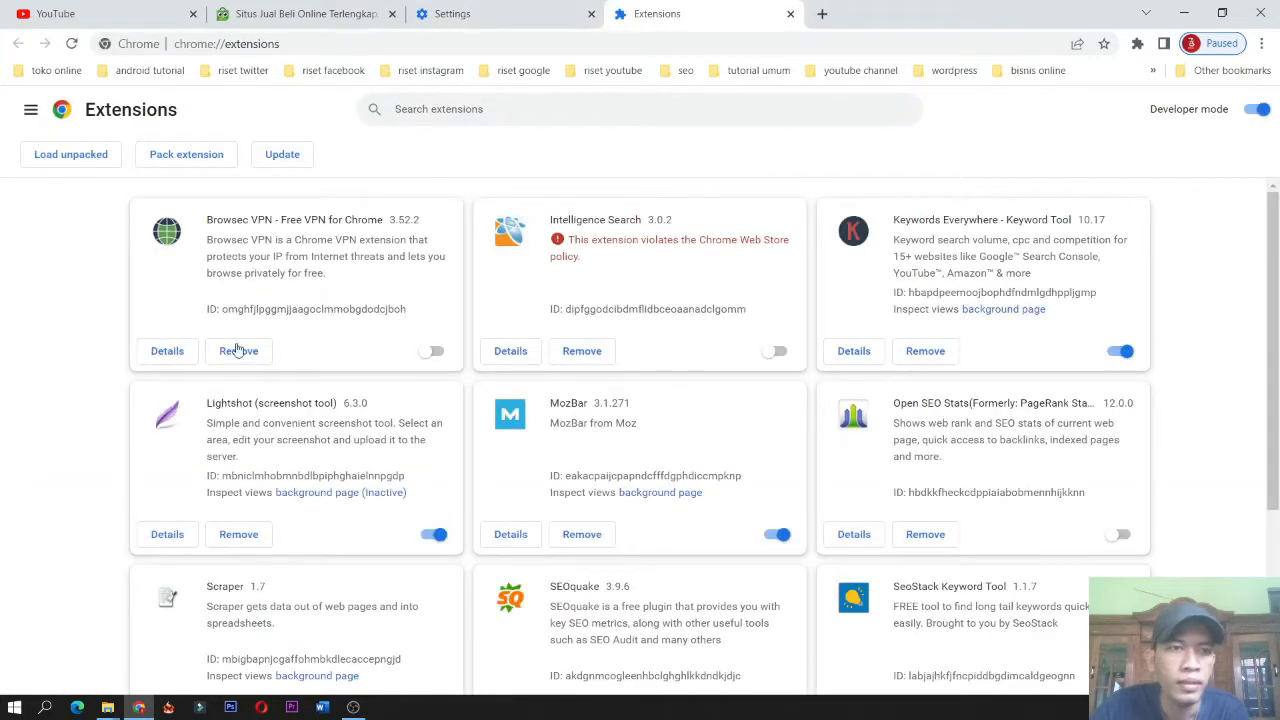
left_click(31, 111)
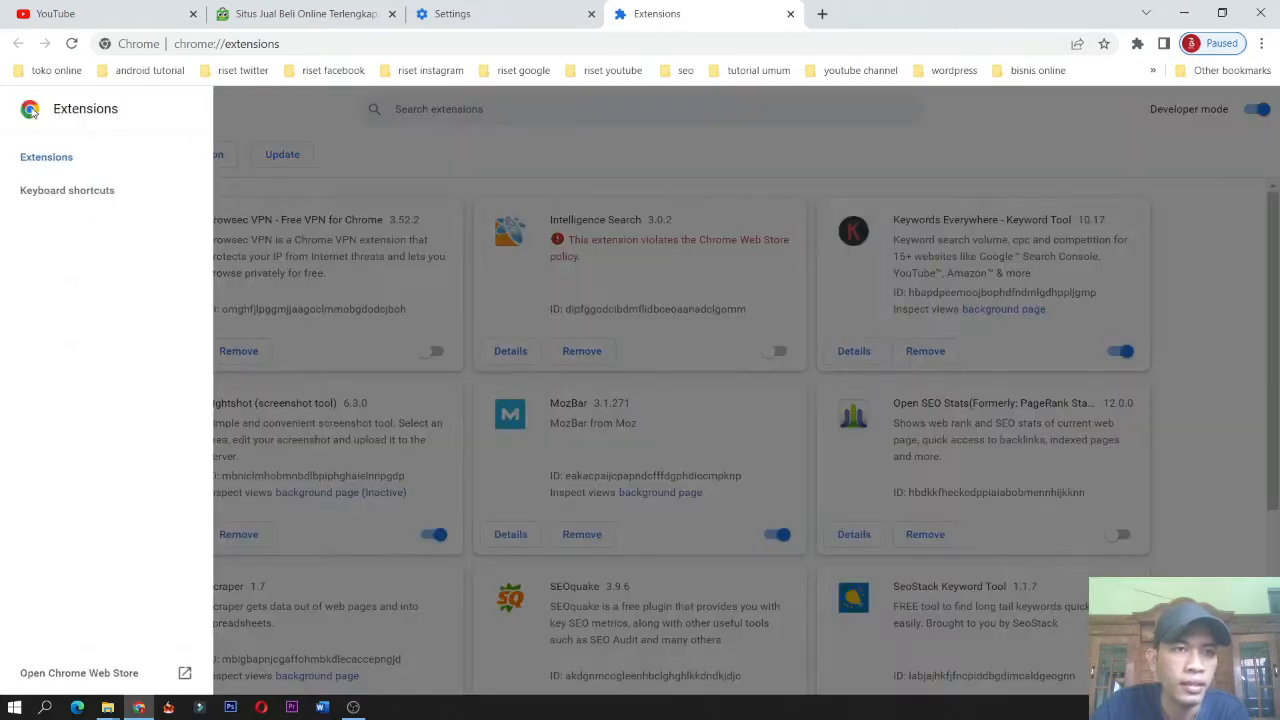
left_click(80, 673)
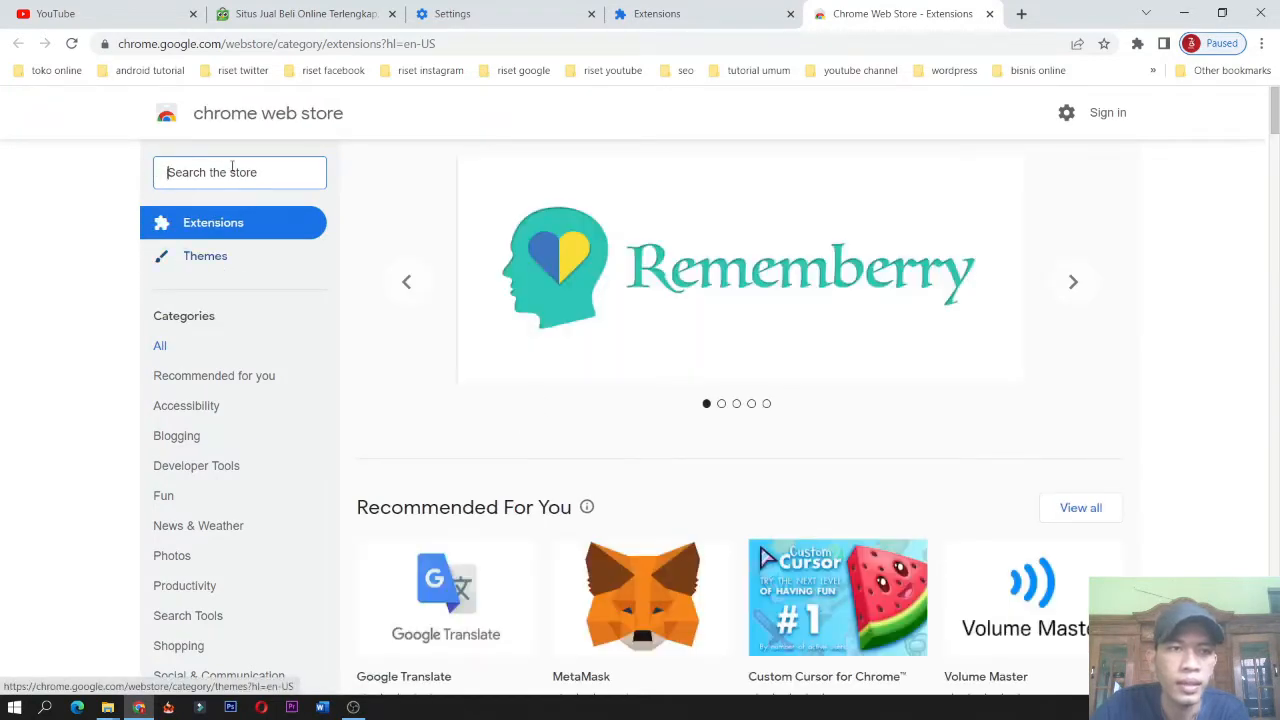
Search the web store for hidup cuan and open the Hidup Cuan Scraper - Tokopedia page.
type("hidup")
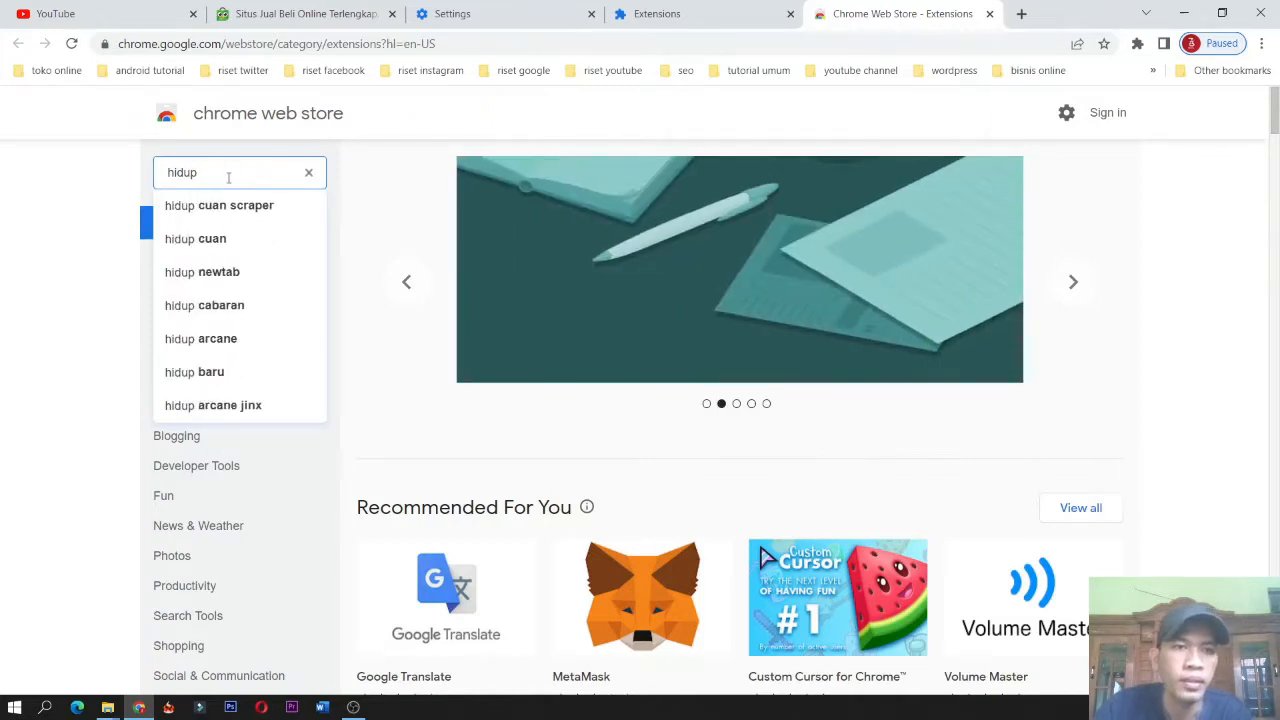
left_click(224, 240)
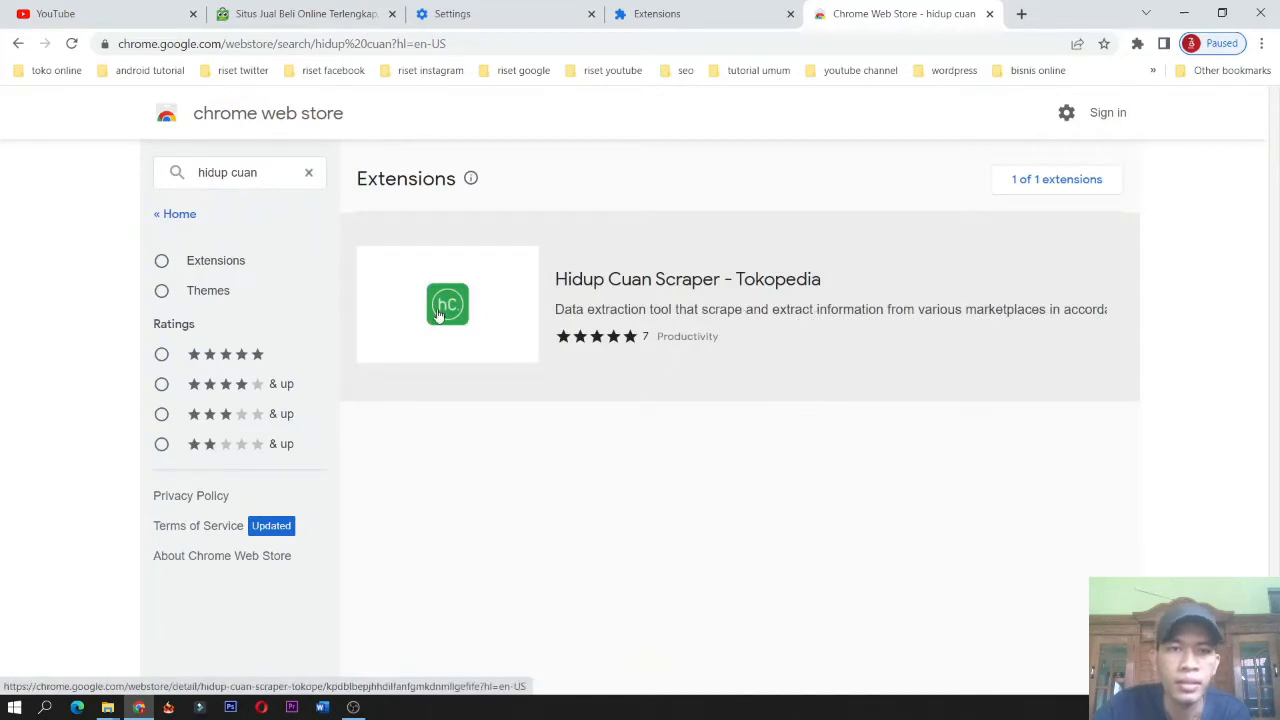
left_click(487, 311)
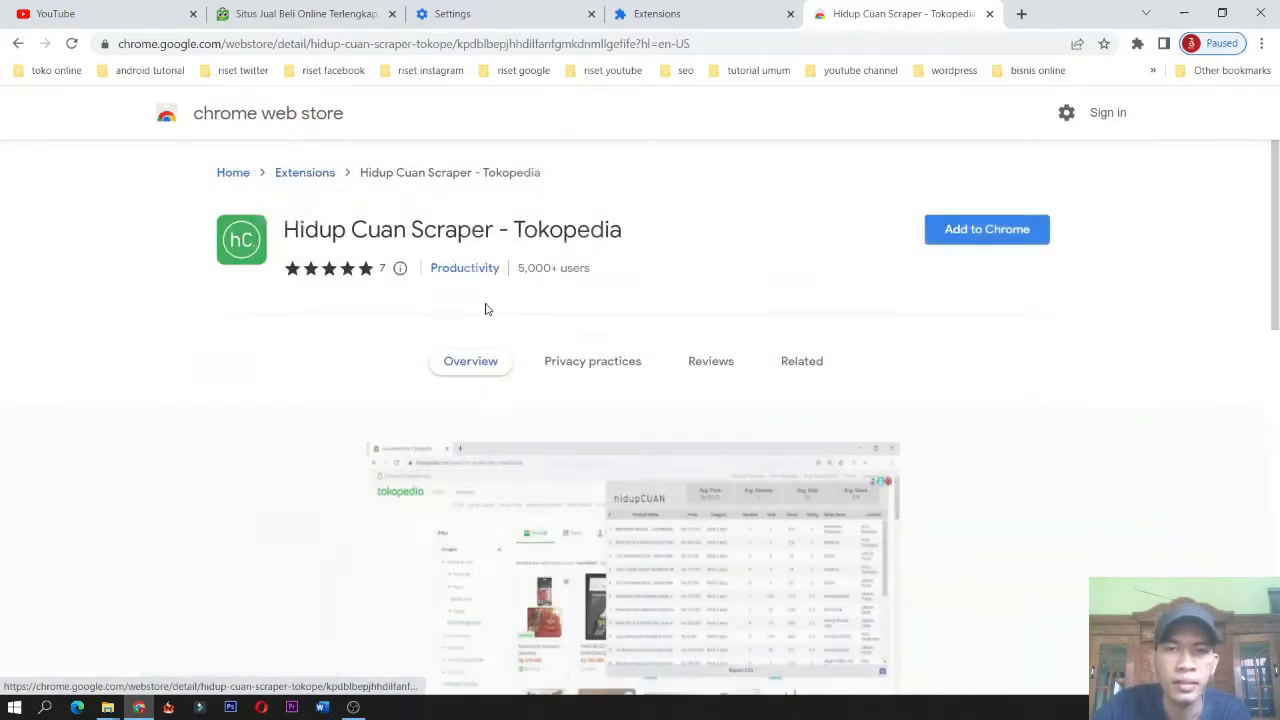
Add the Hidup Cuan Scraper - Tokopedia extension to Chrome and dismiss the installation notice.
left_click(1000, 236)
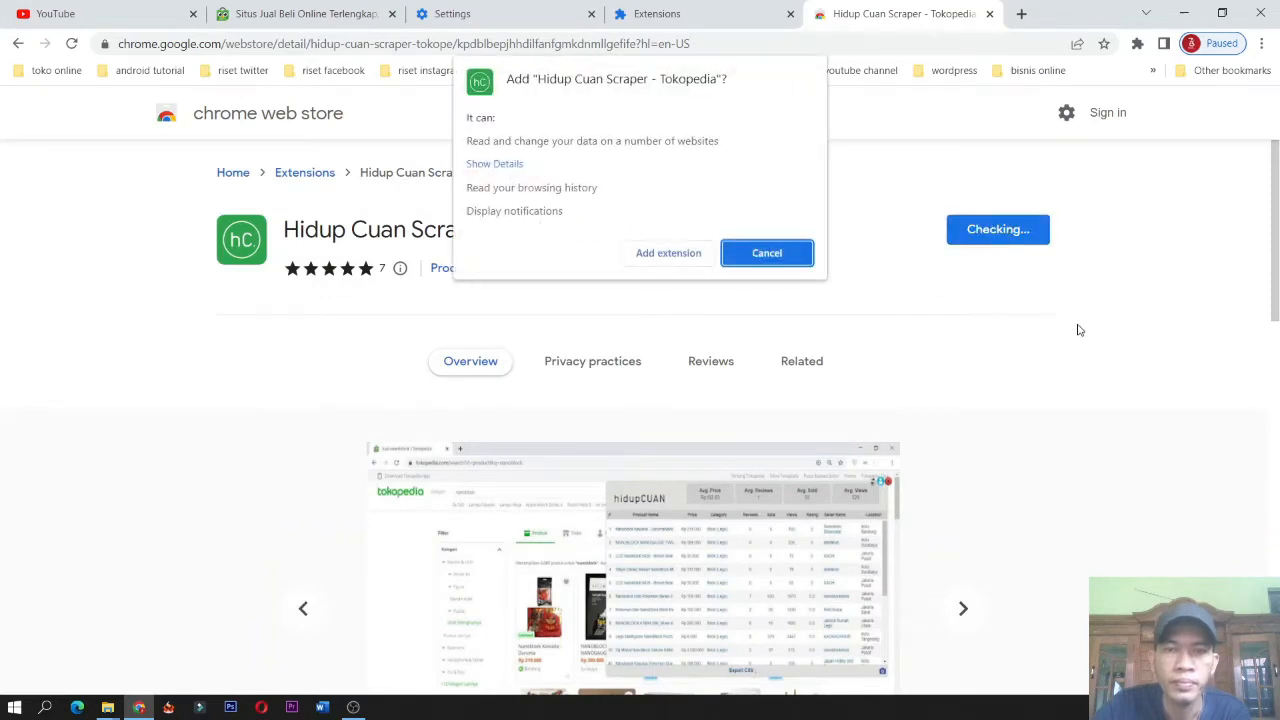
left_click(671, 256)
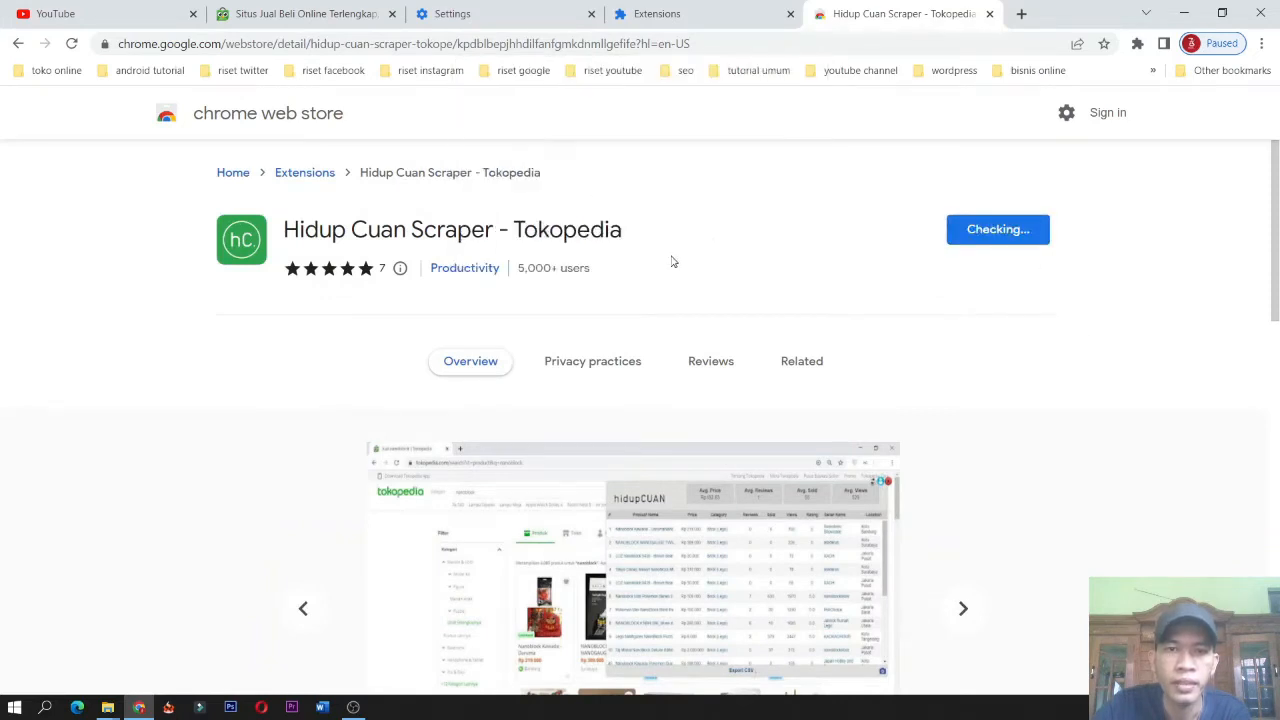
left_click(804, 361)
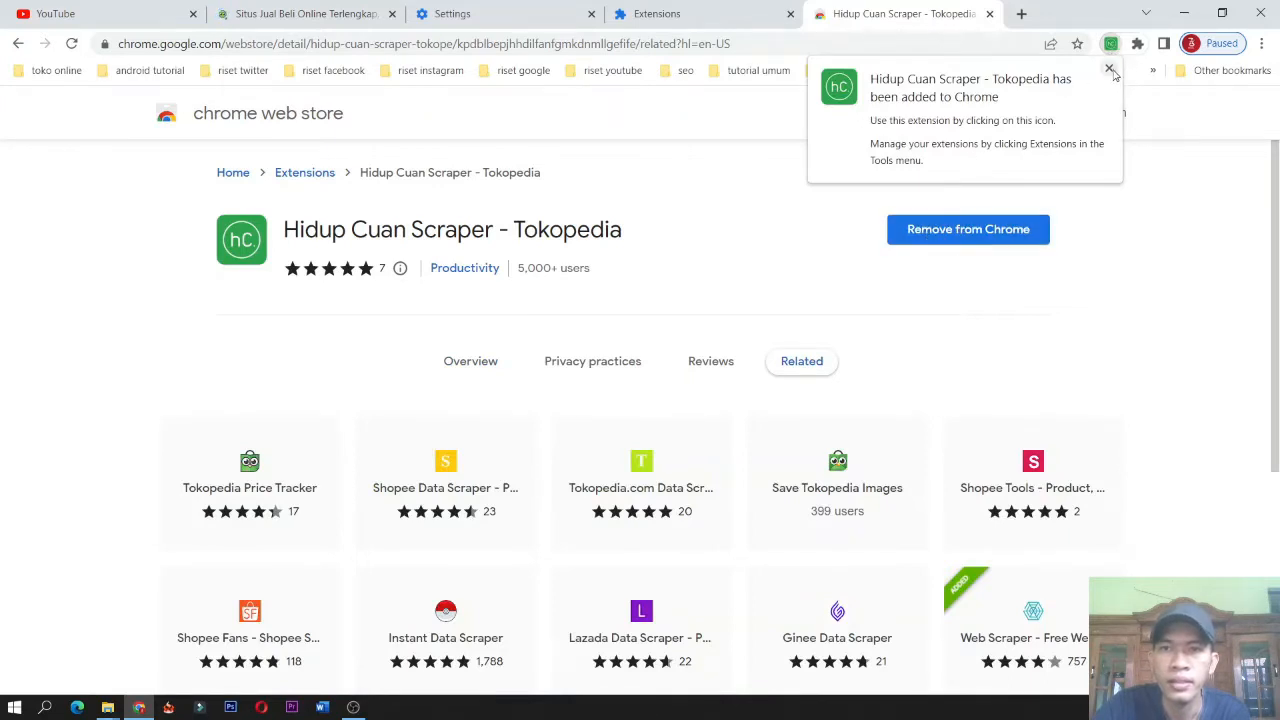
left_click(1110, 69)
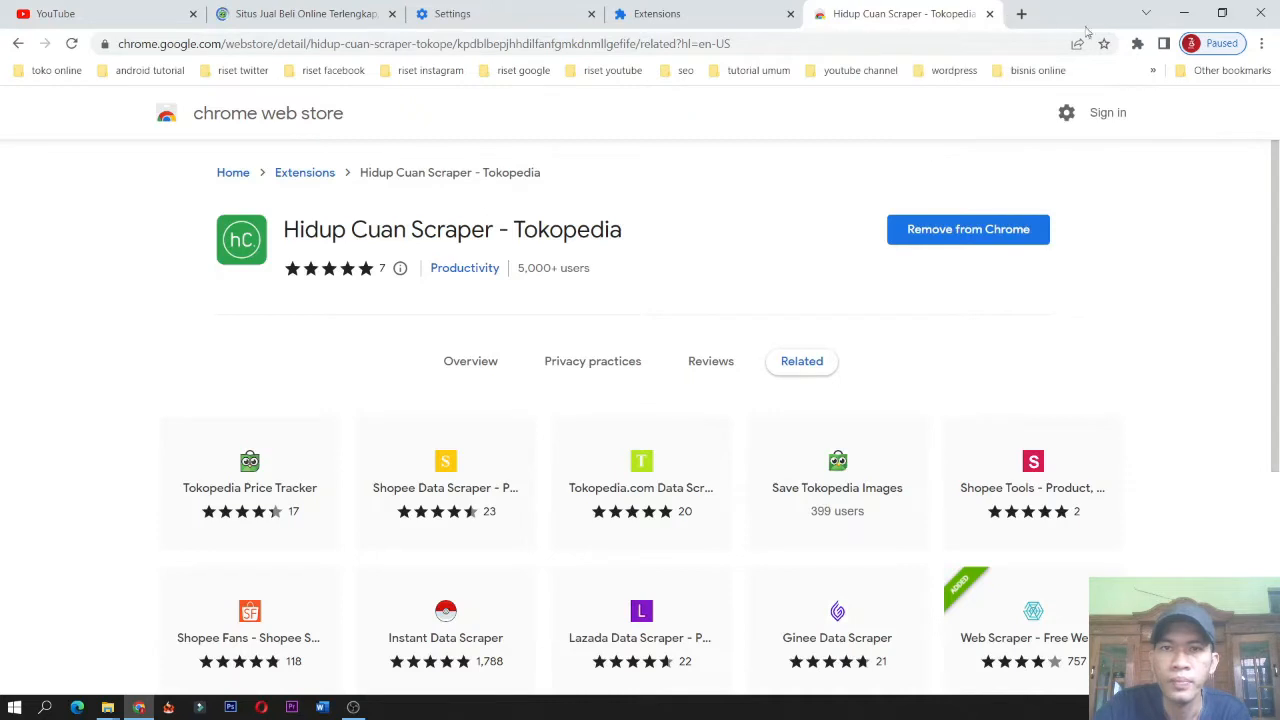
Launch the Hidup Cuan Scraper extension and open its panel on the Tokopedia tab.
left_click(1137, 43)
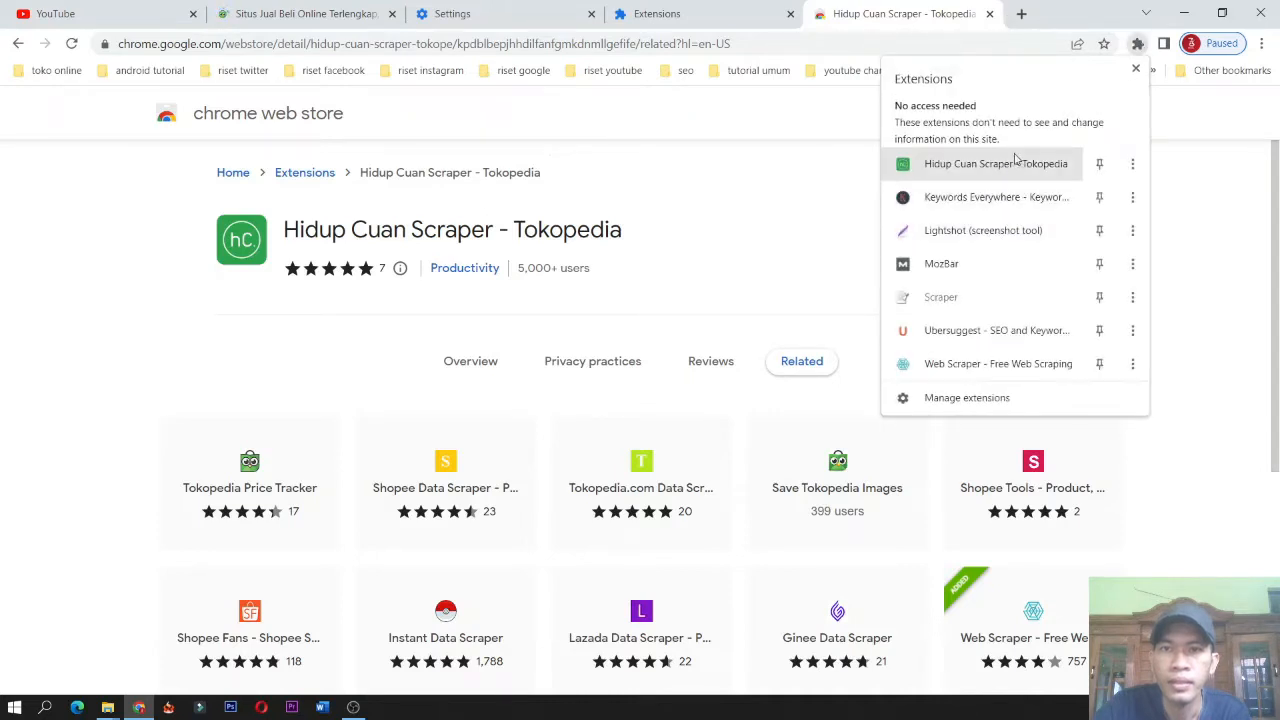
left_click(1010, 174)
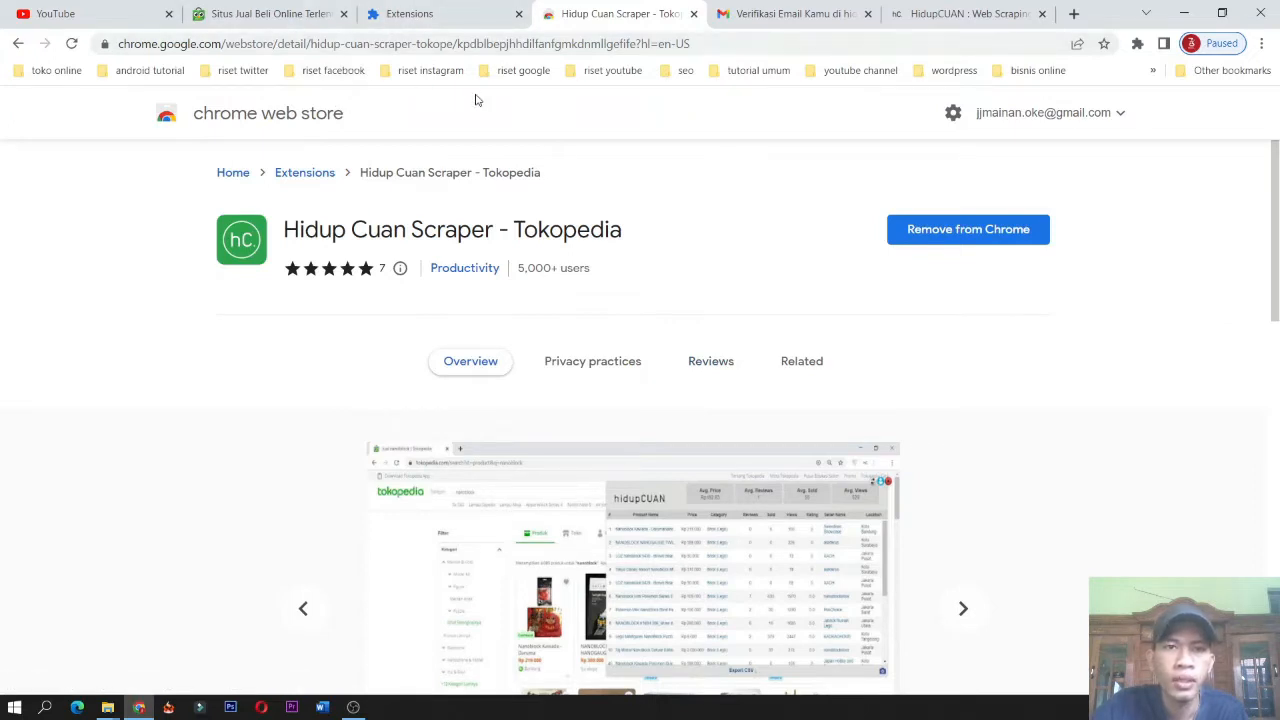
left_click(257, 13)
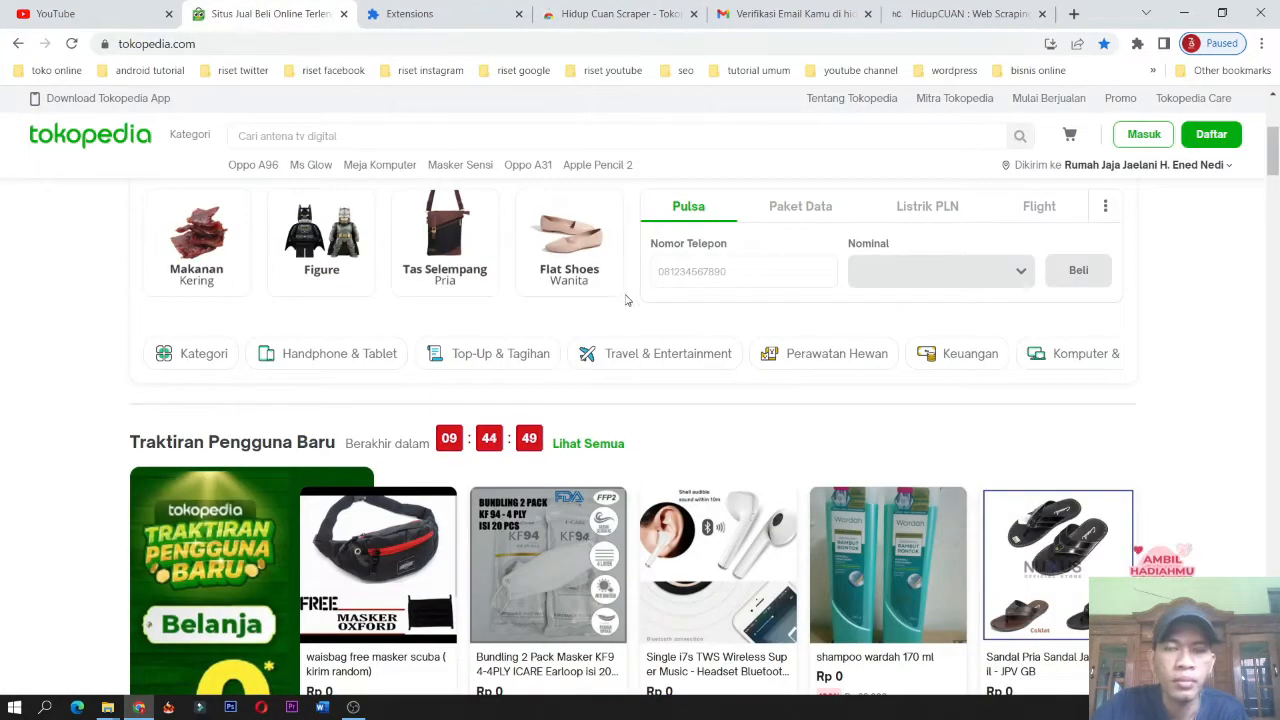
scroll(841, 319, "up", 3)
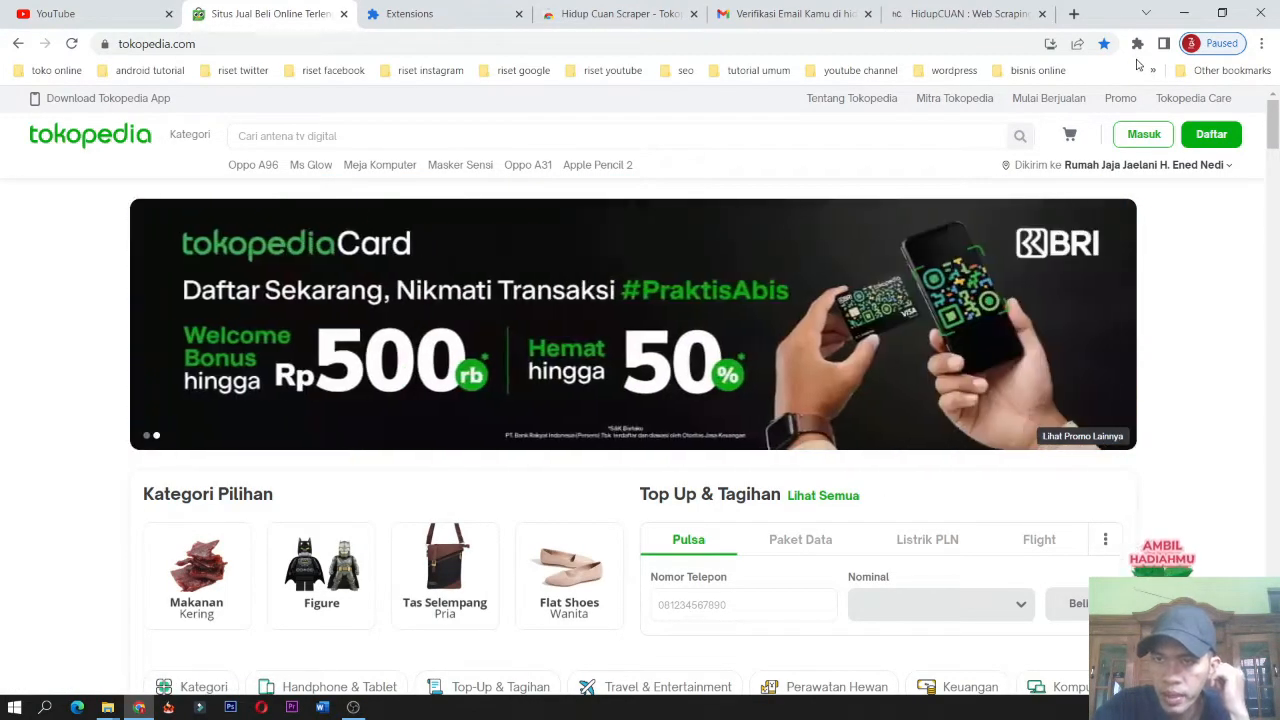
left_click(1137, 44)
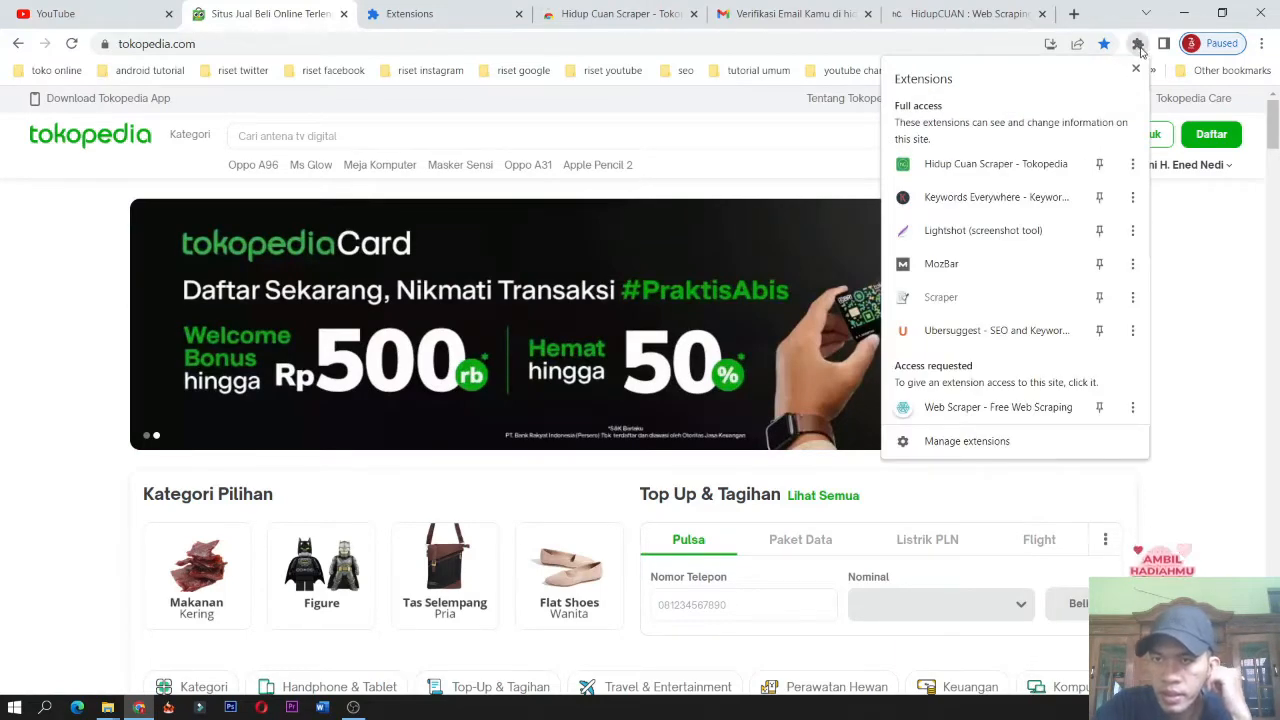
left_click(1010, 165)
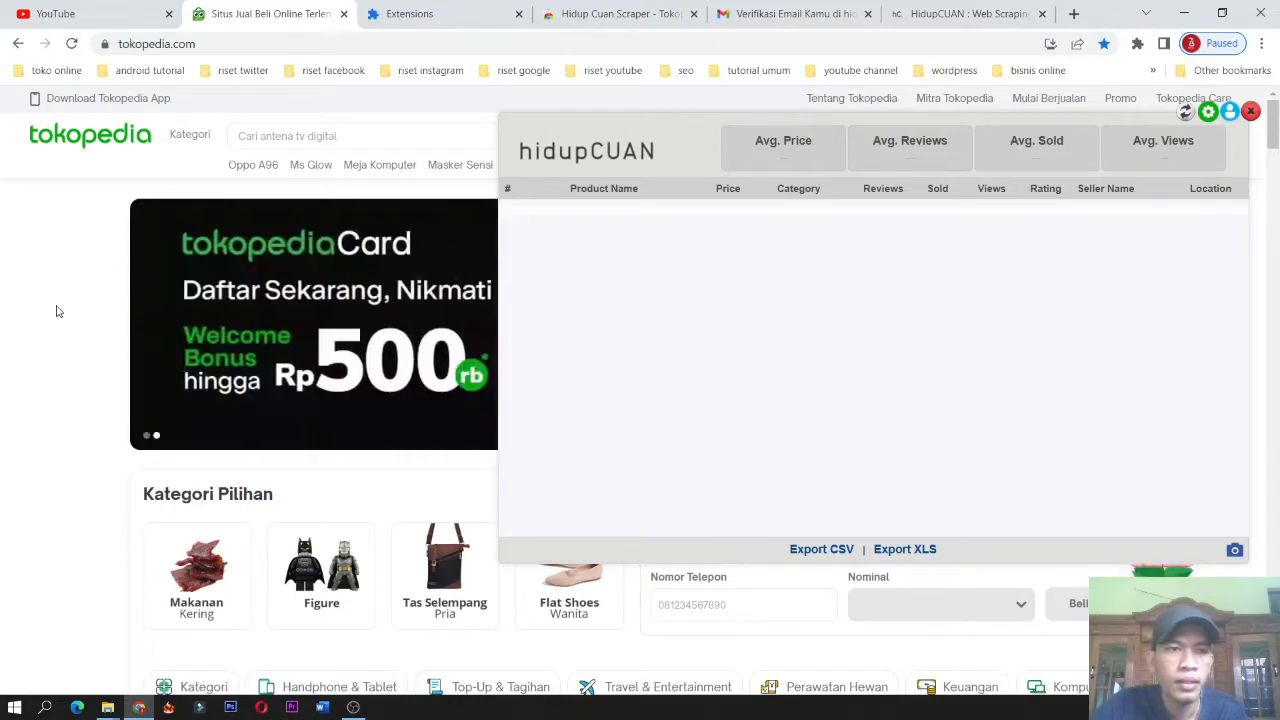
Close the scraper panel and browse to the Kemeja Batik Pria category under Fashion Pria.
left_click(1250, 111)
scroll(736, 291, "down", 3)
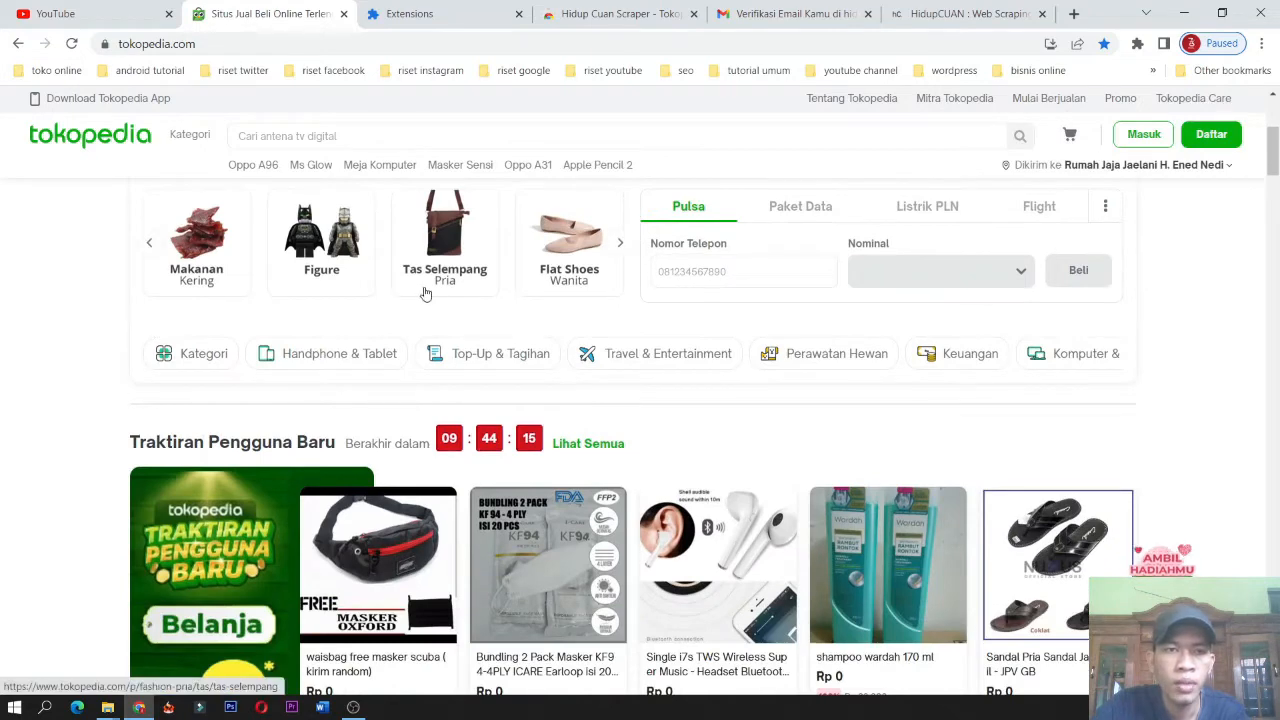
mouse_move(192, 139)
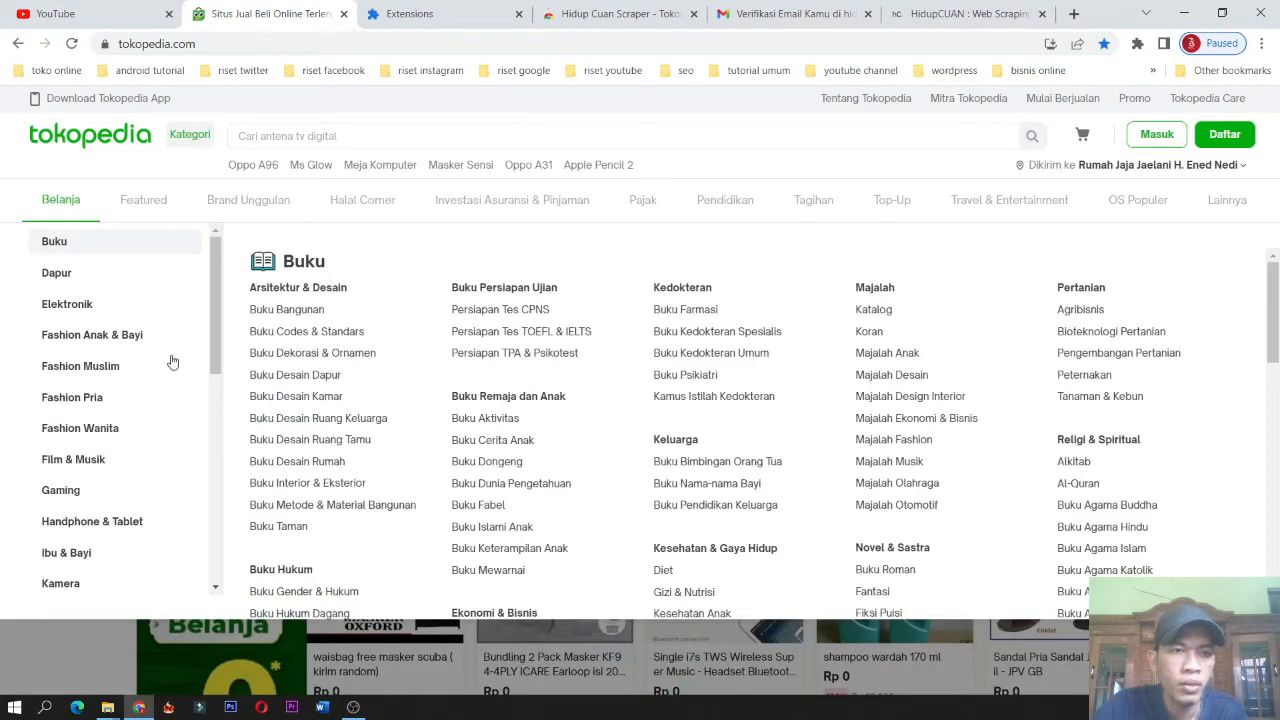
mouse_move(129, 410)
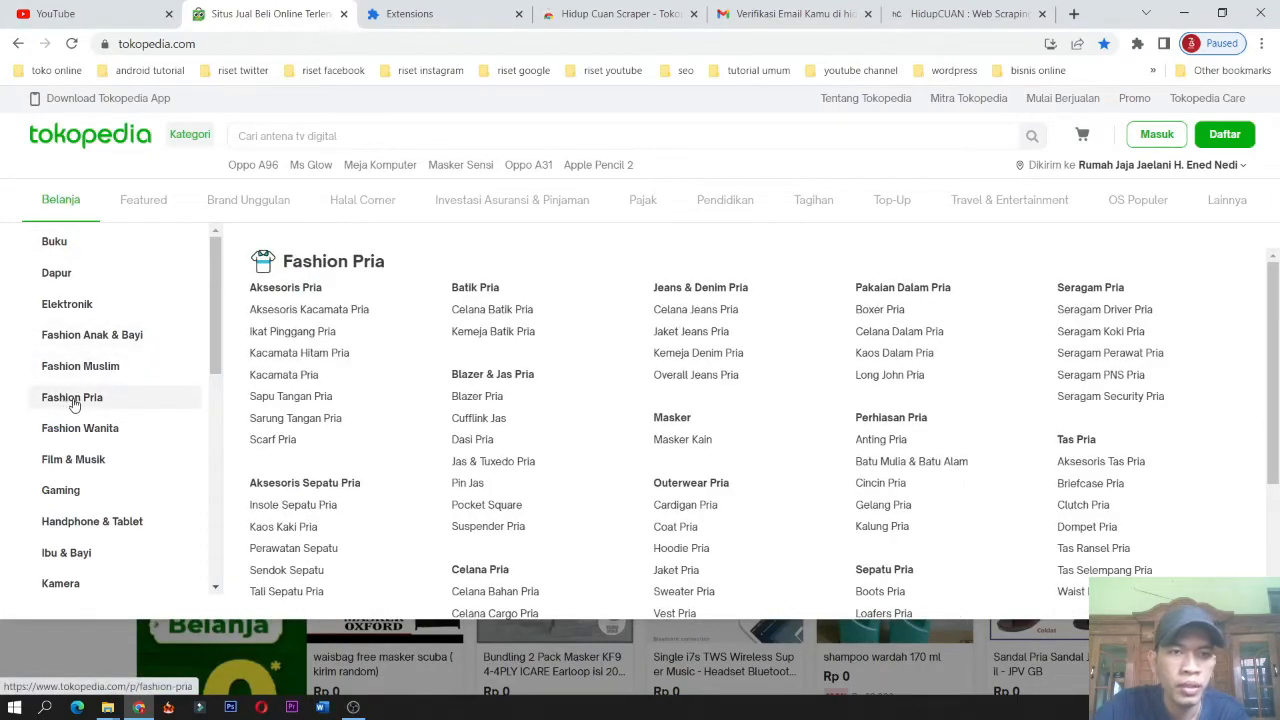
left_click(493, 331)
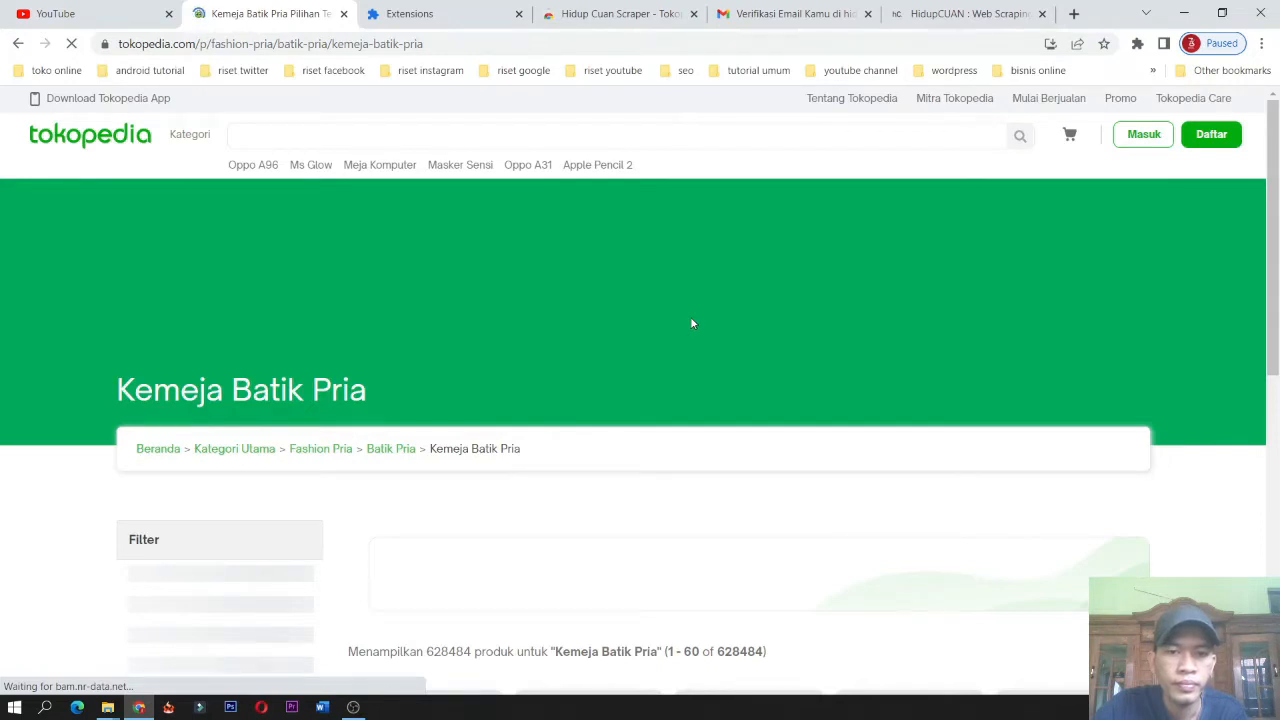
Review the category's product count and the available sort-order options on the Kemeja Batik Pria listing page.
scroll(692, 316, "down", 3)
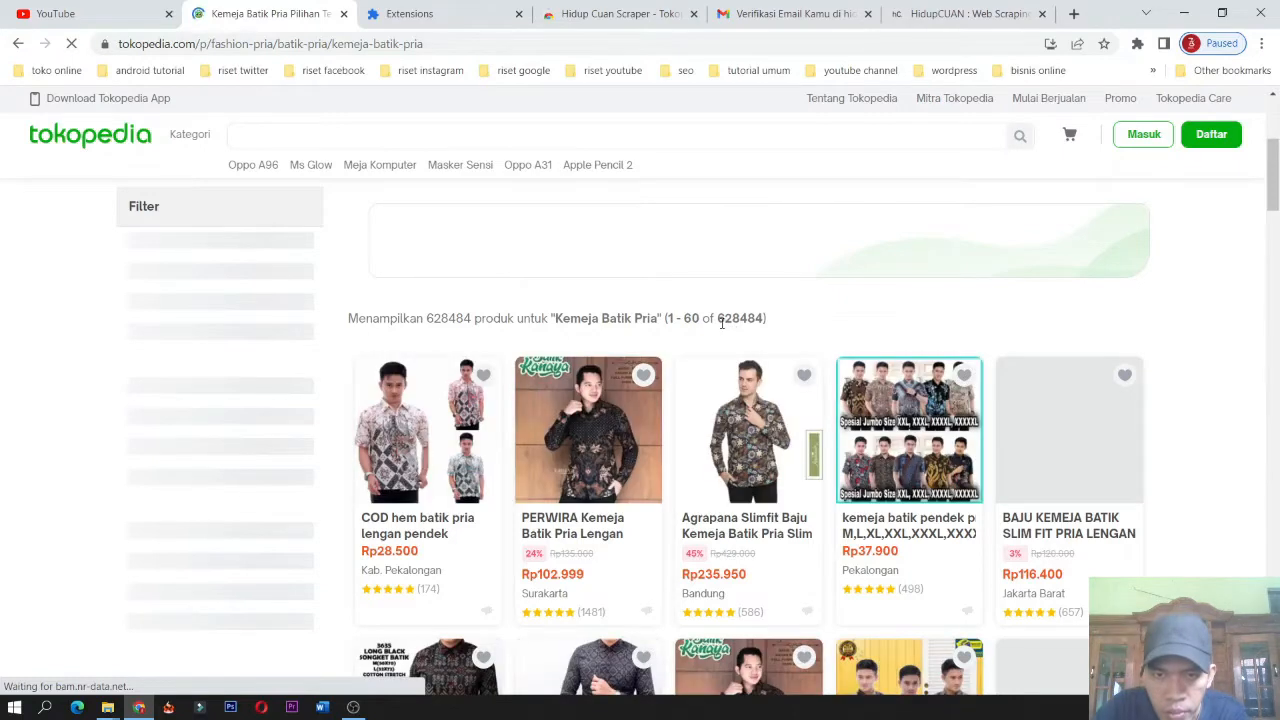
left_click_drag(717, 318, 766, 319)
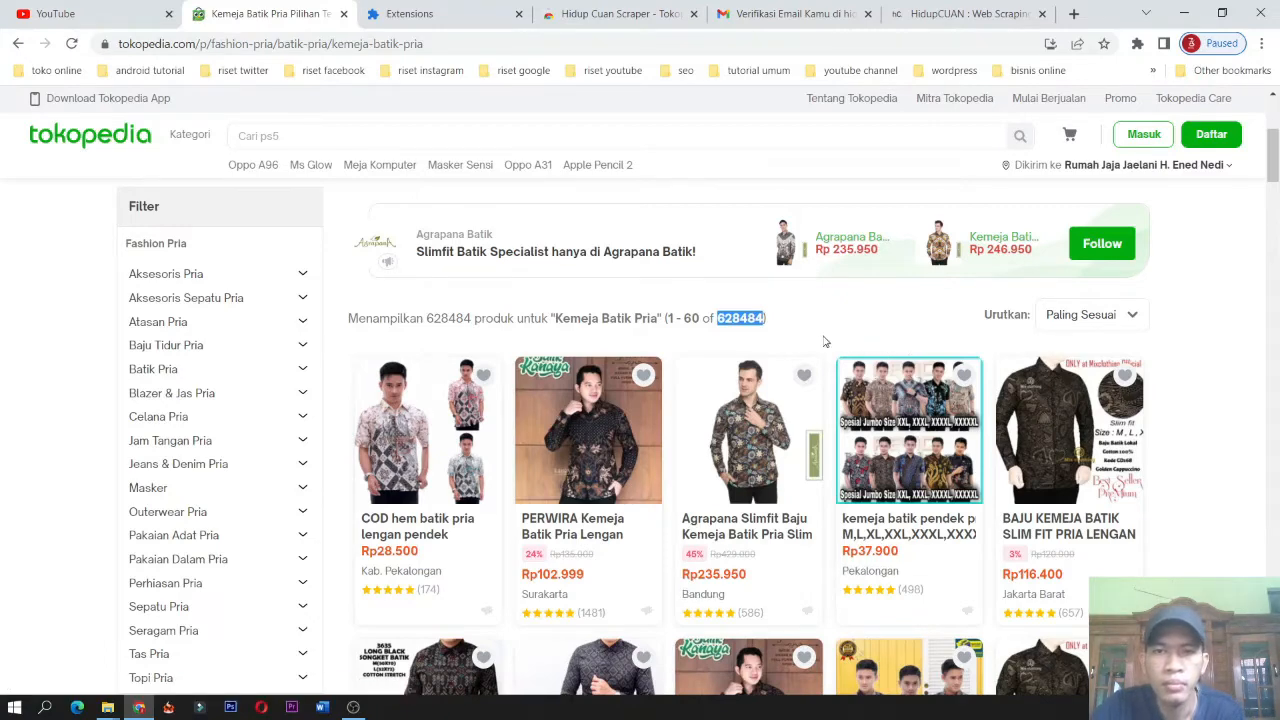
scroll(818, 331, "down", 2)
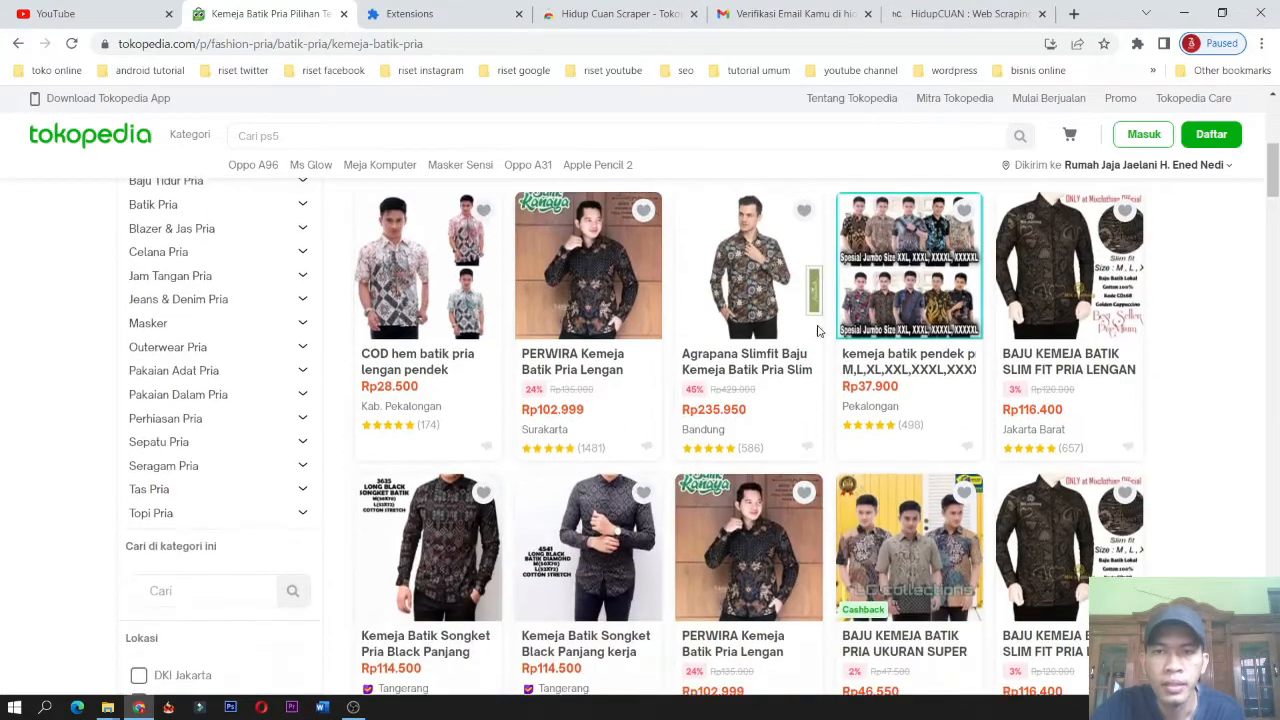
scroll(818, 331, "up", 3)
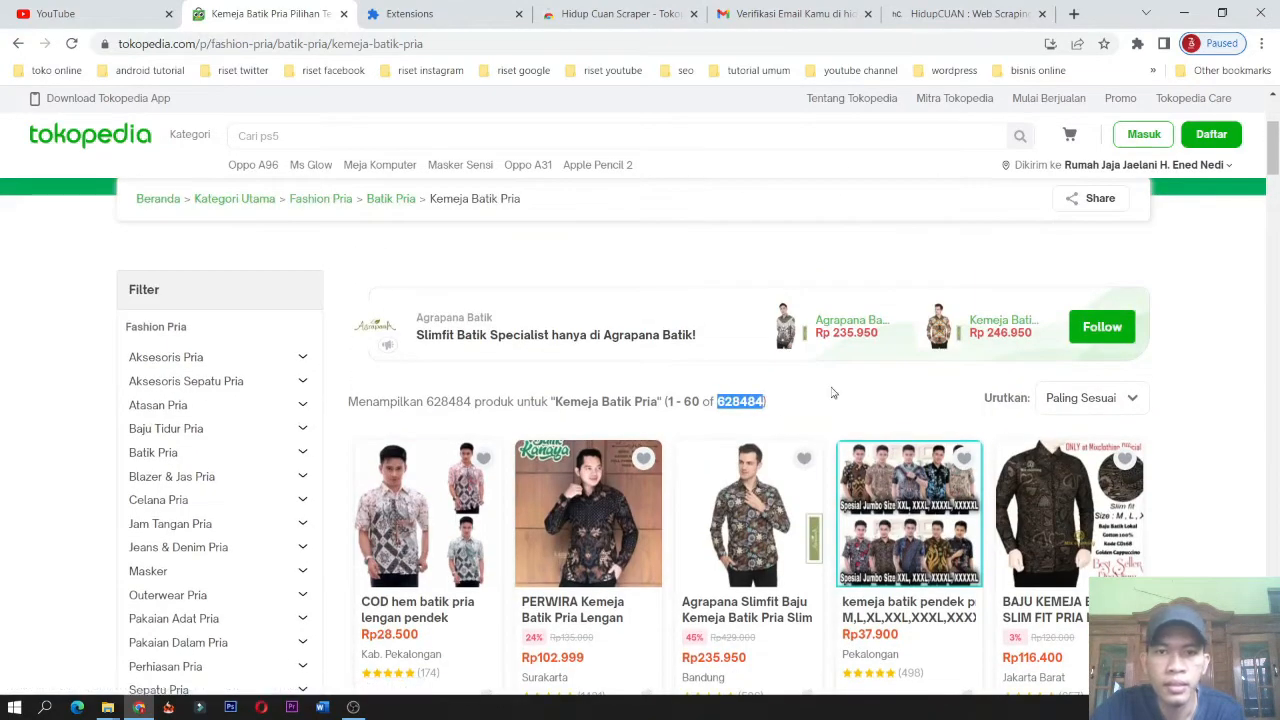
left_click(834, 393)
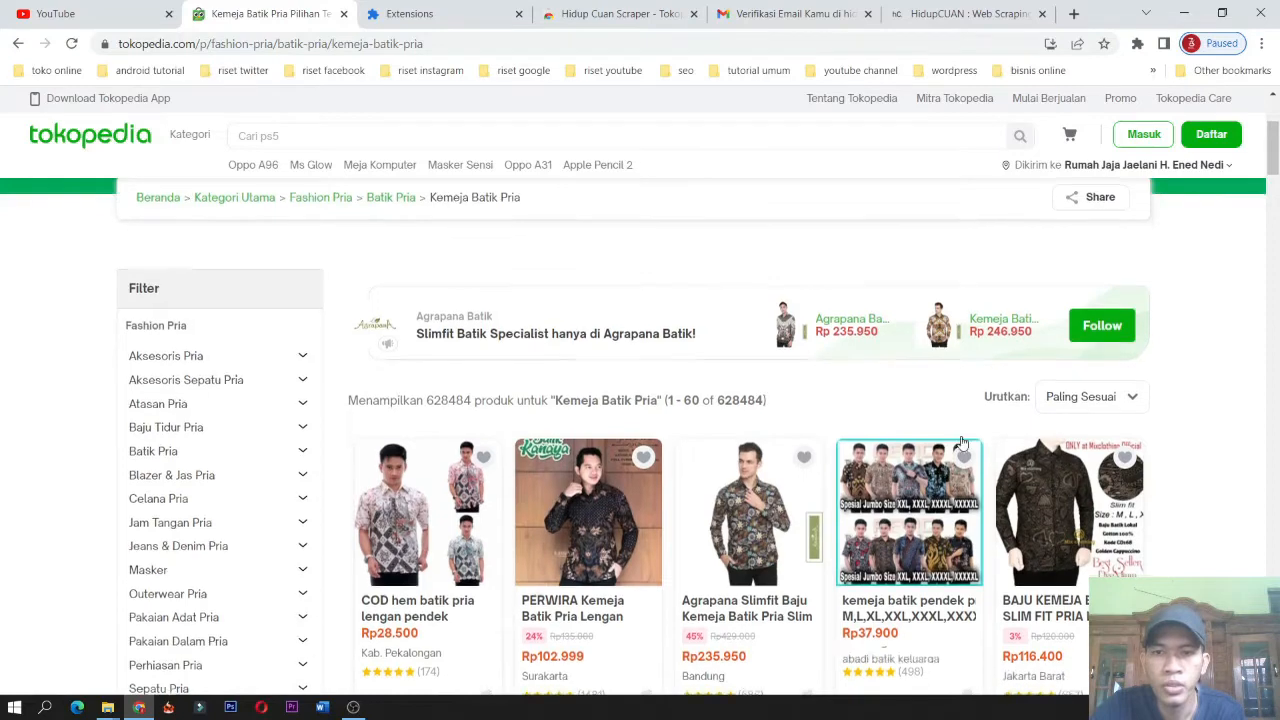
scroll(962, 441, "down", 2)
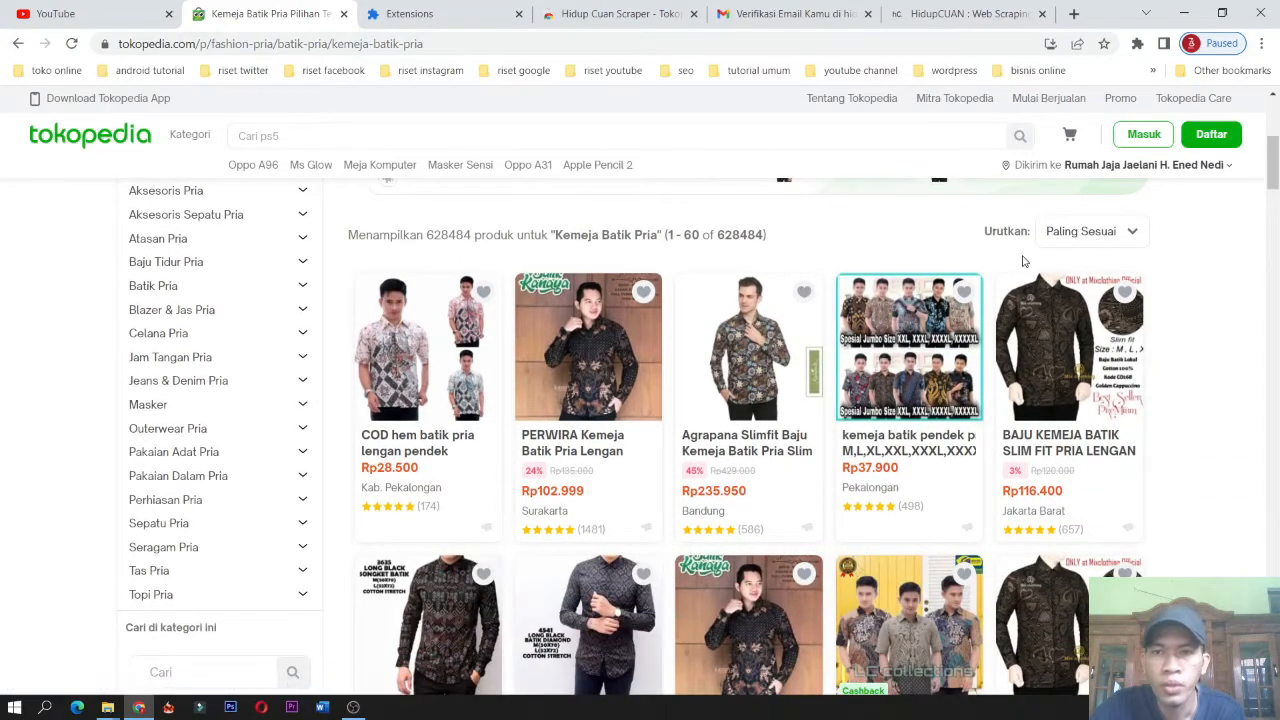
left_click(1132, 240)
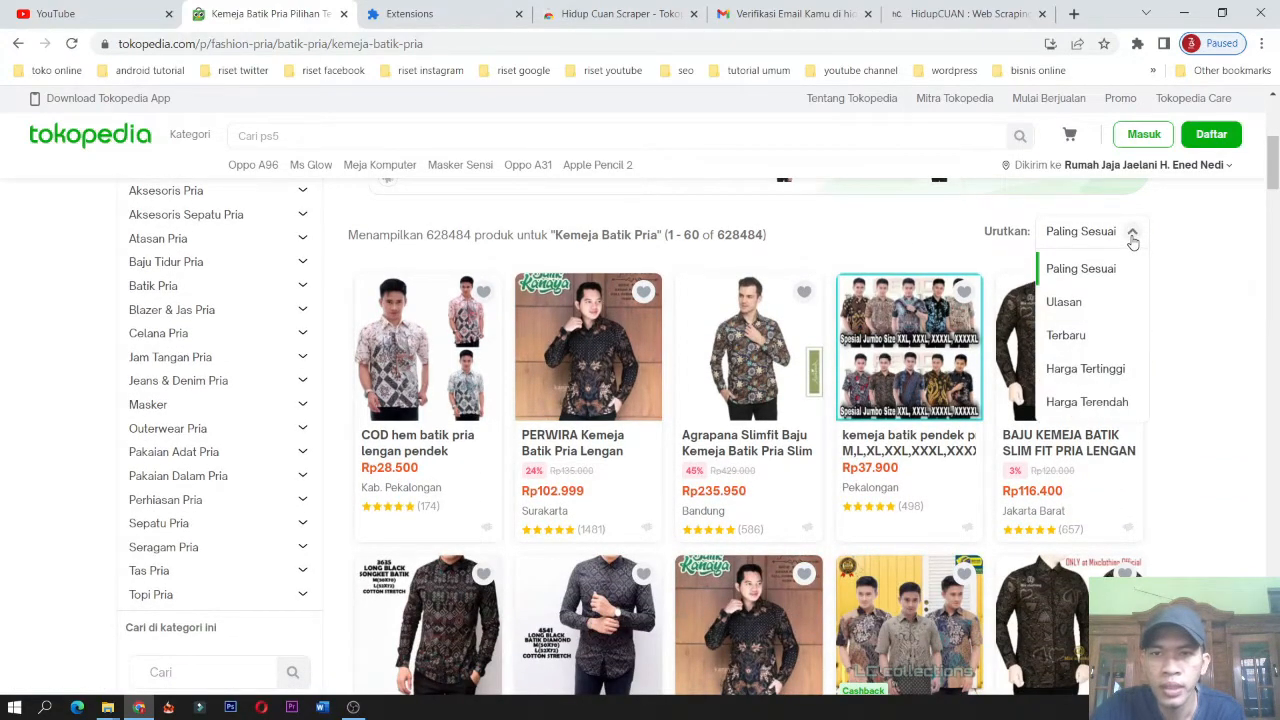
left_click(1187, 248)
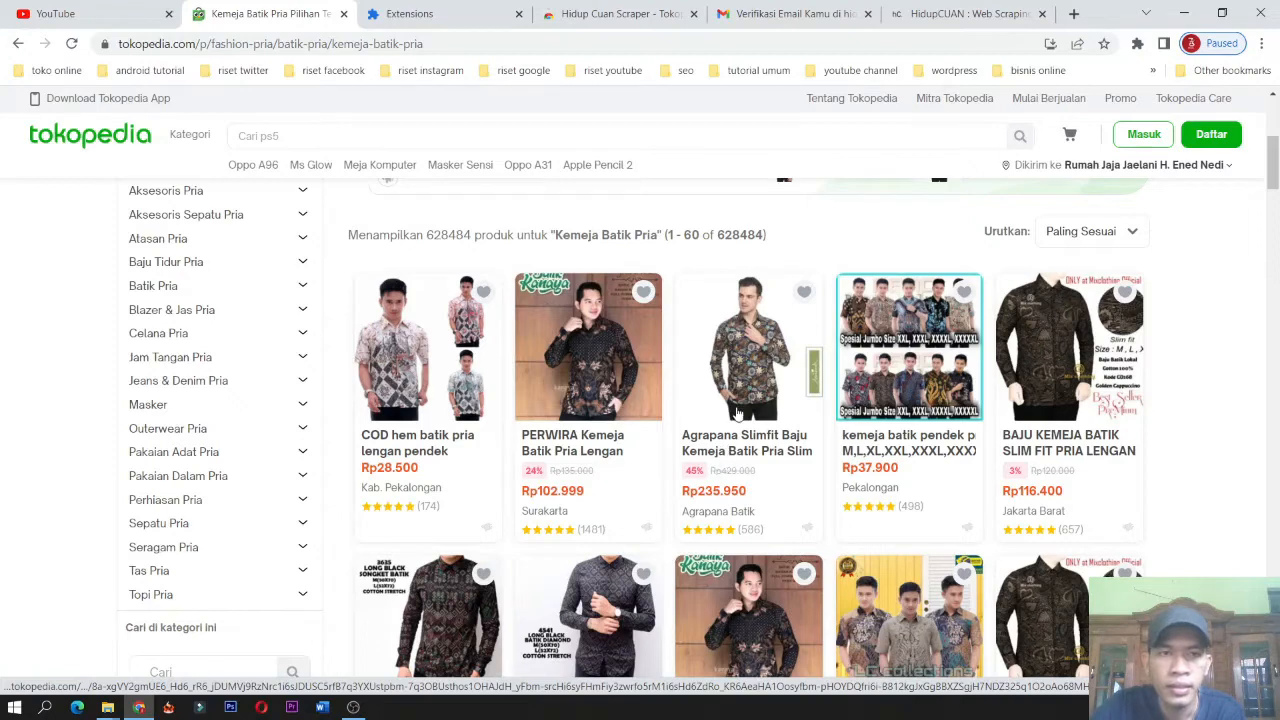
Scroll through the product listings of the Kemeja Batik Pria category page.
scroll(738, 415, "down", 3)
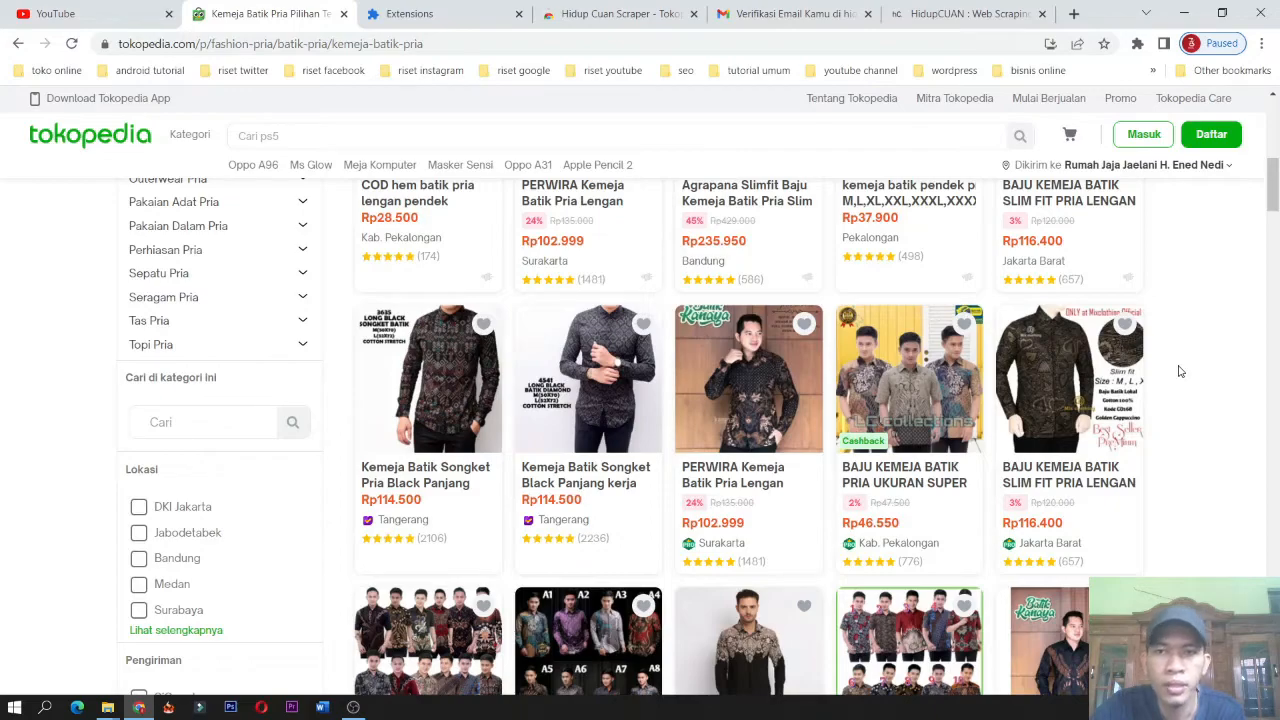
scroll(912, 410, "down", 3)
scroll(944, 366, "up", 8)
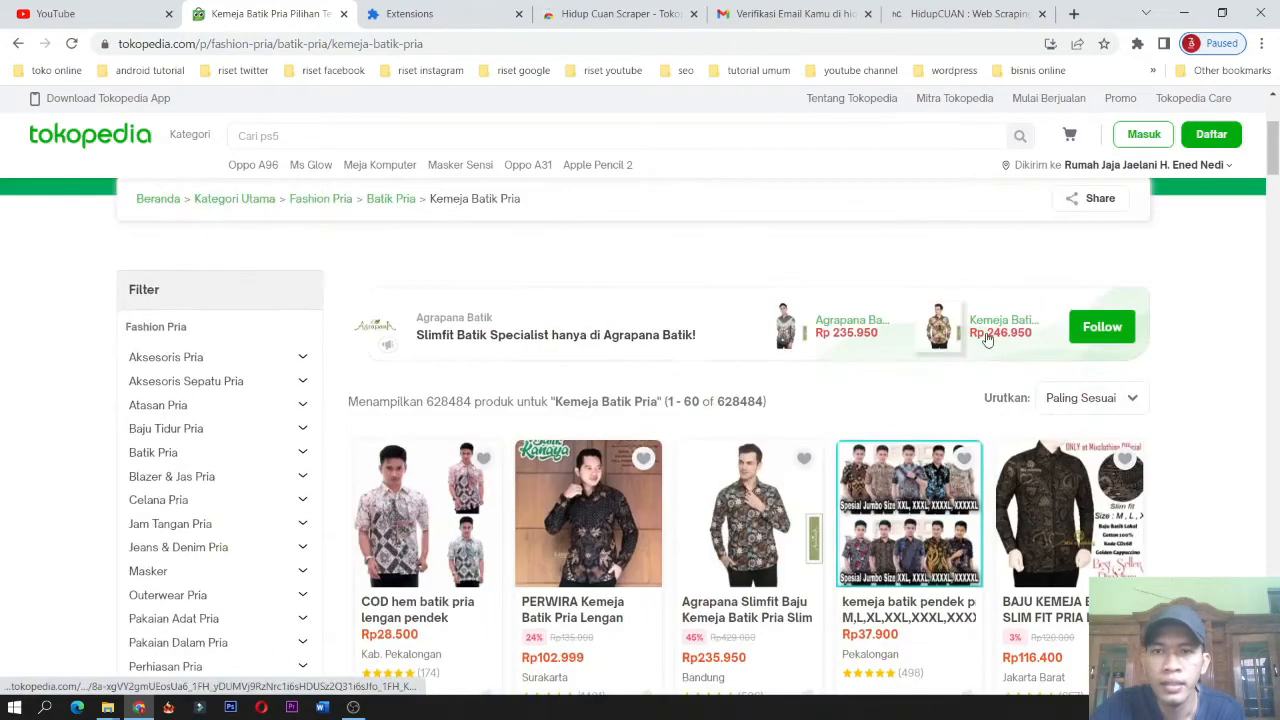
scroll(729, 406, "down", 7)
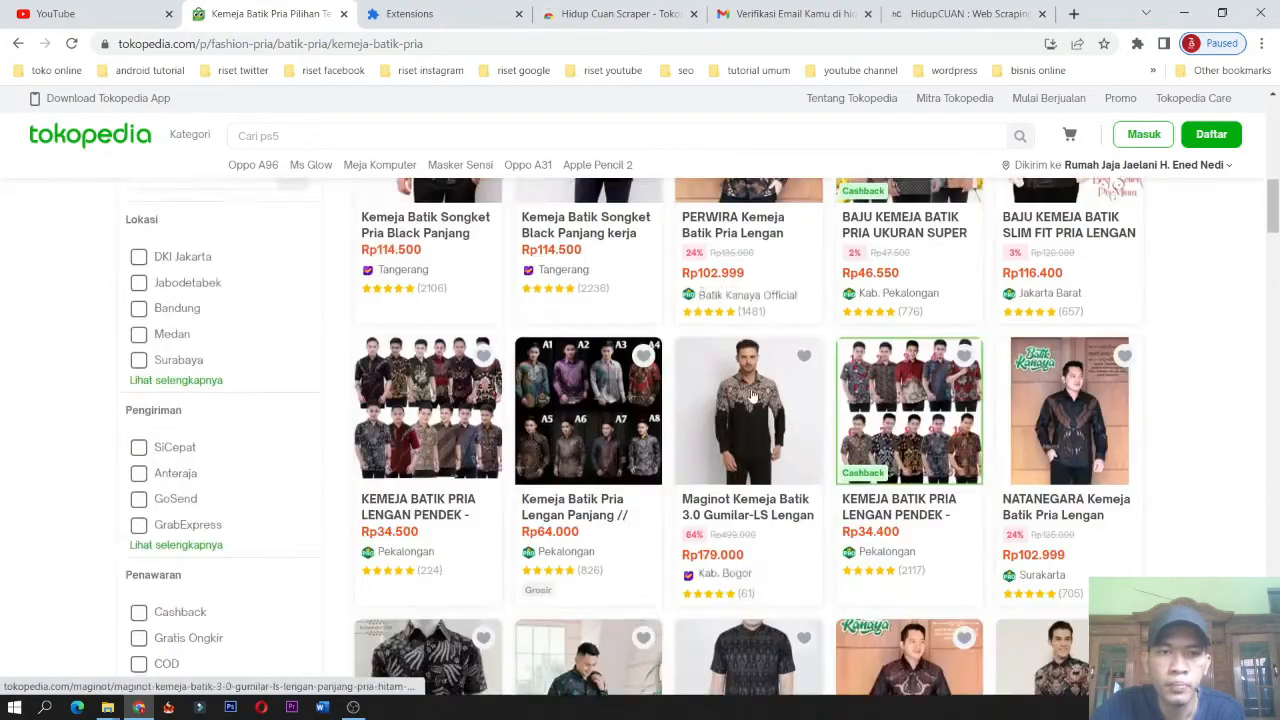
scroll(752, 396, "down", 5)
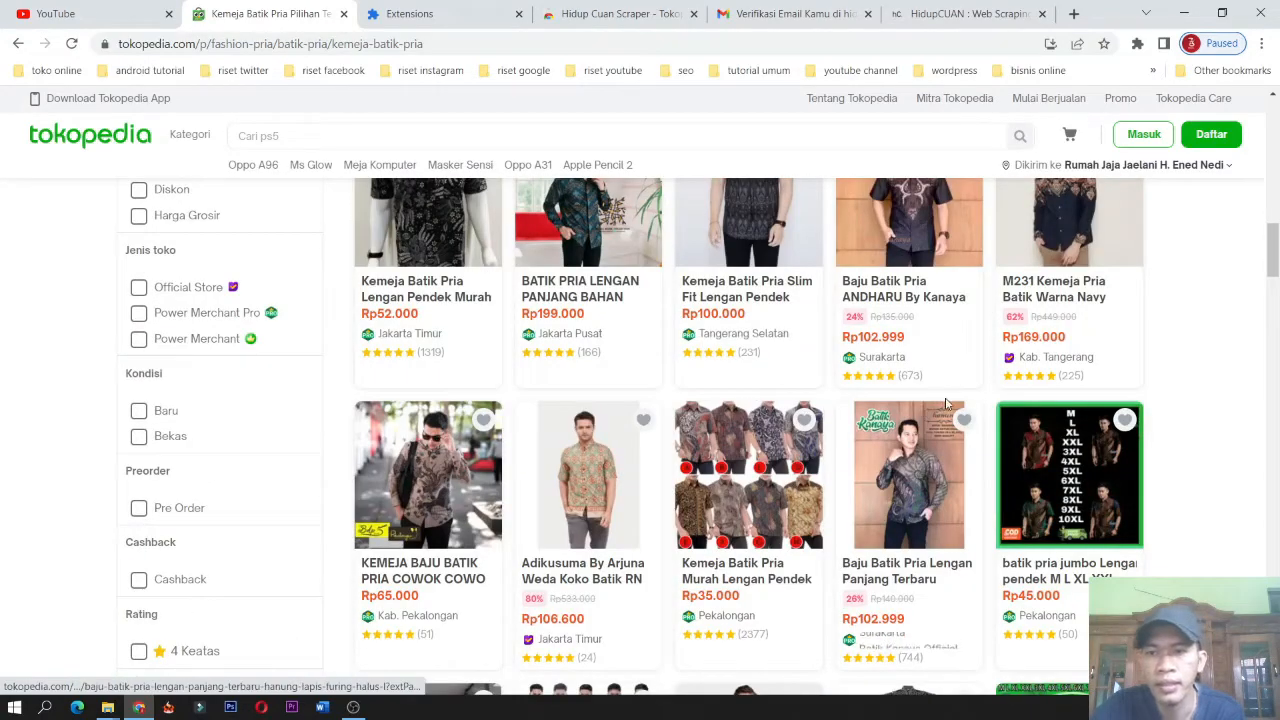
scroll(946, 402, "down", 7)
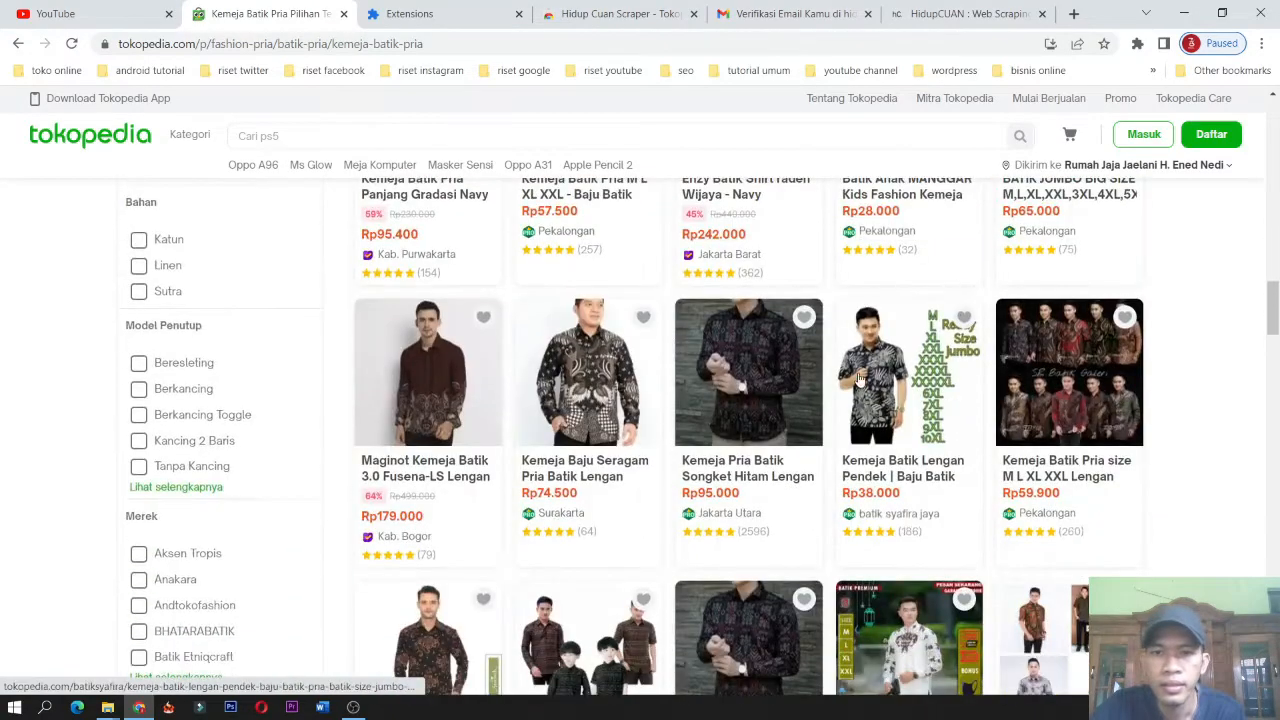
scroll(977, 366, "up", 3)
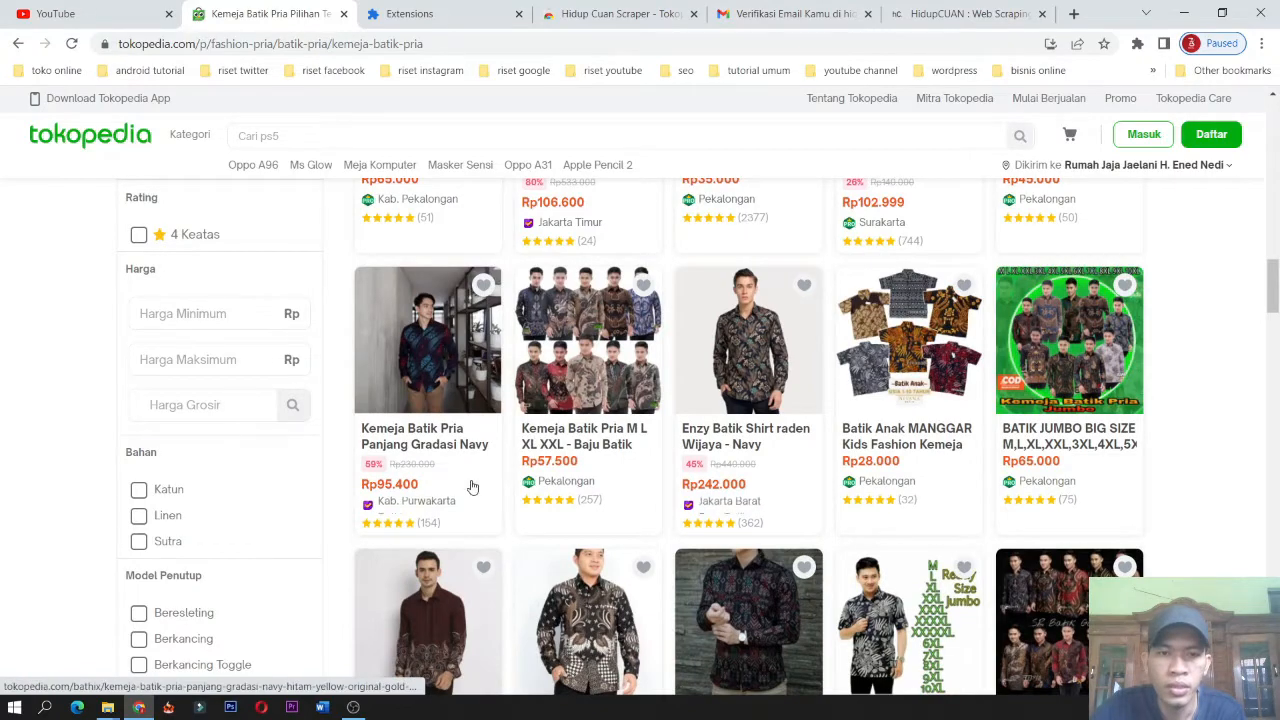
scroll(560, 485, "up", 4)
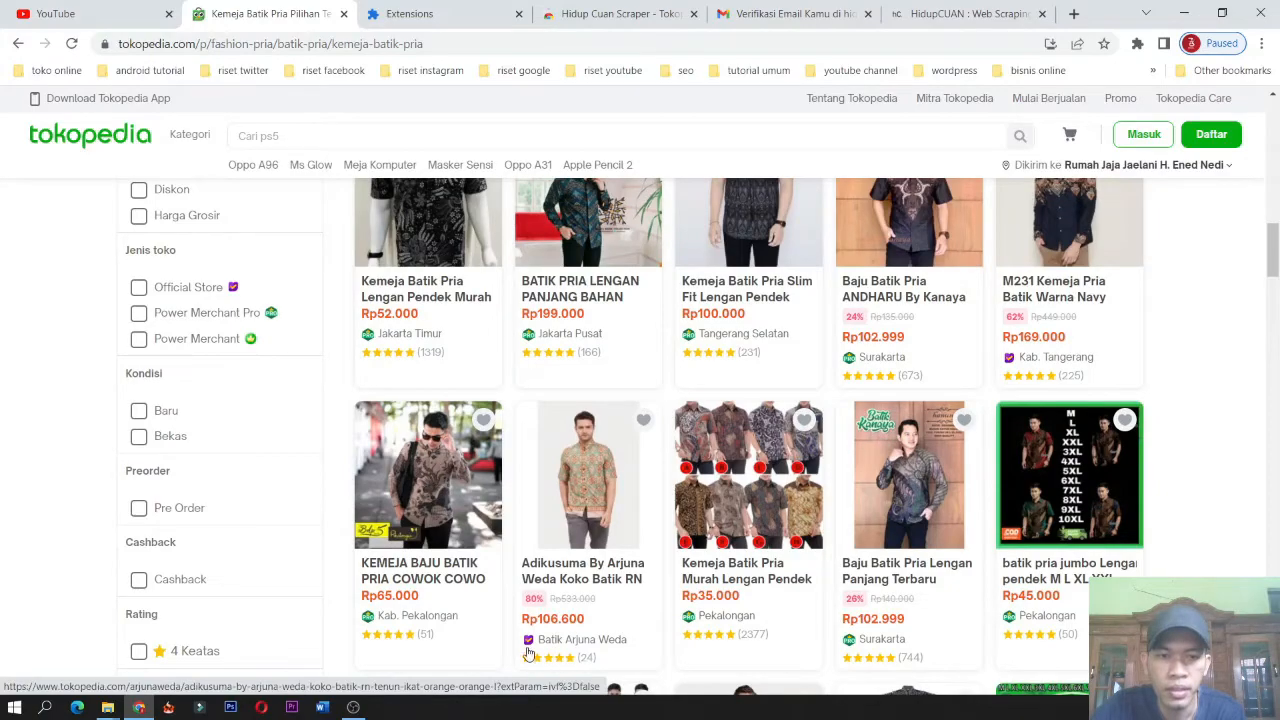
scroll(655, 625, "down", 6)
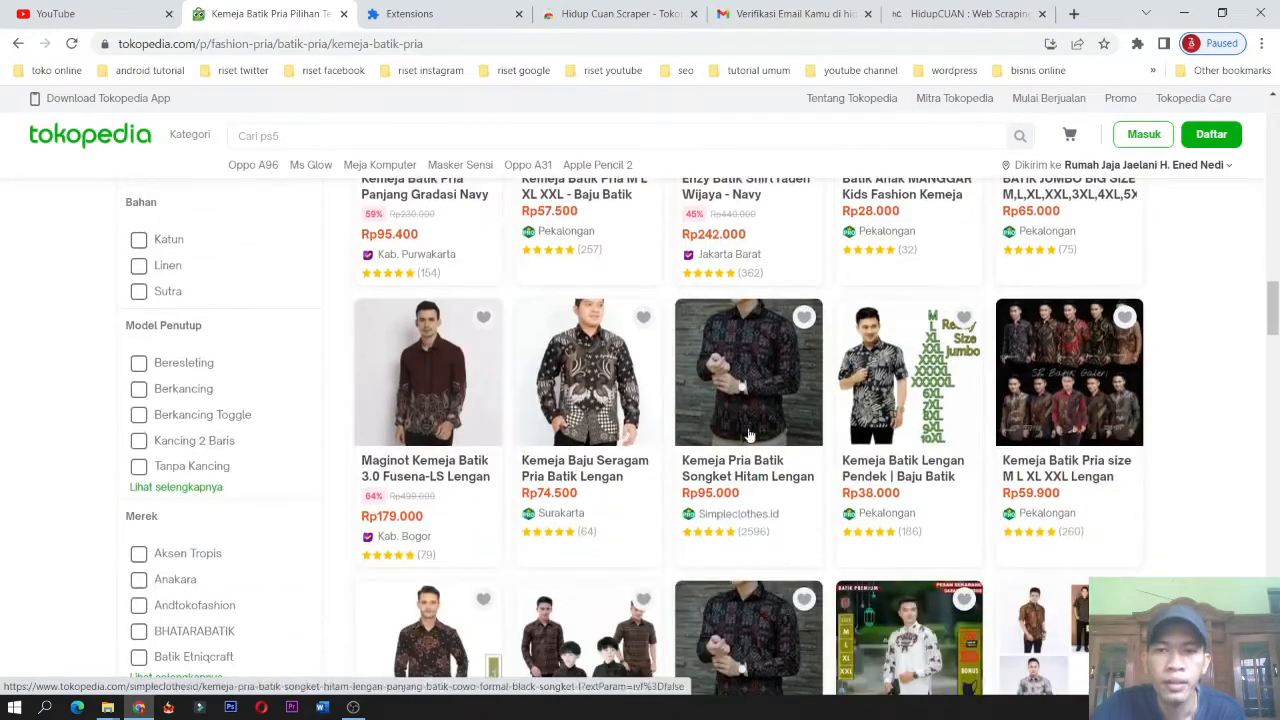
left_click_drag(1273, 318, 1278, 145)
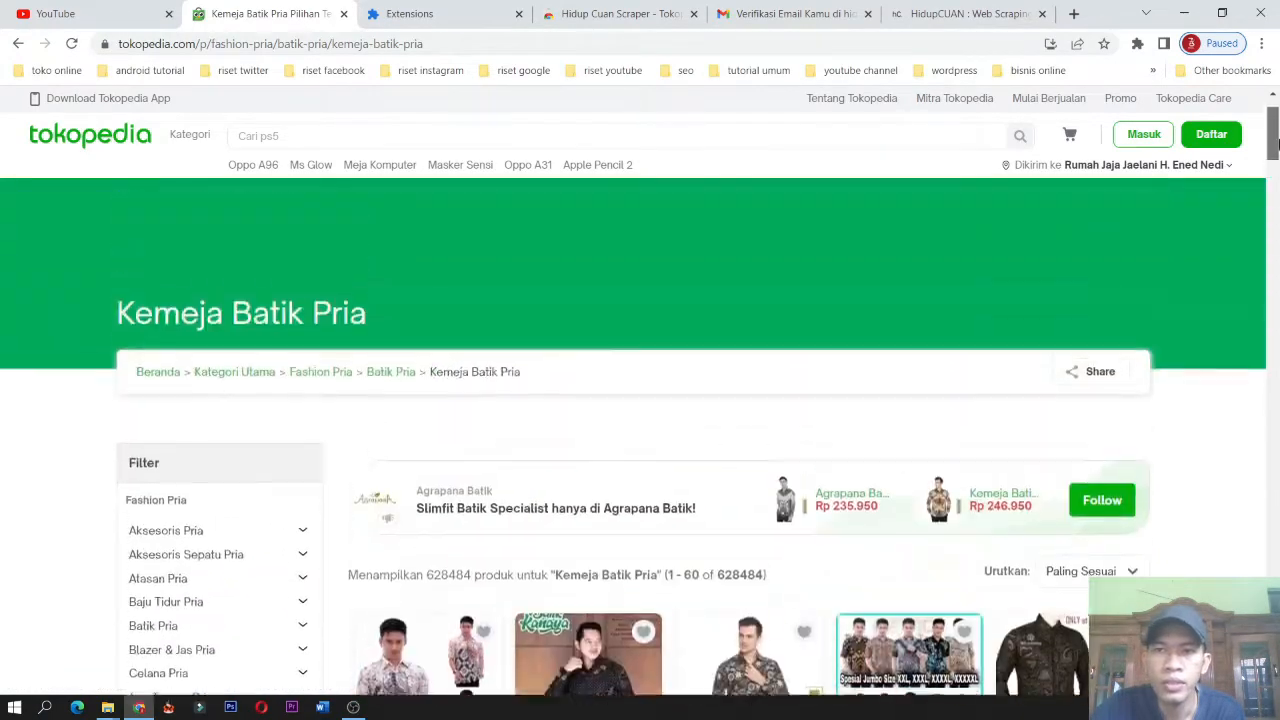
scroll(1194, 300, "down", 3)
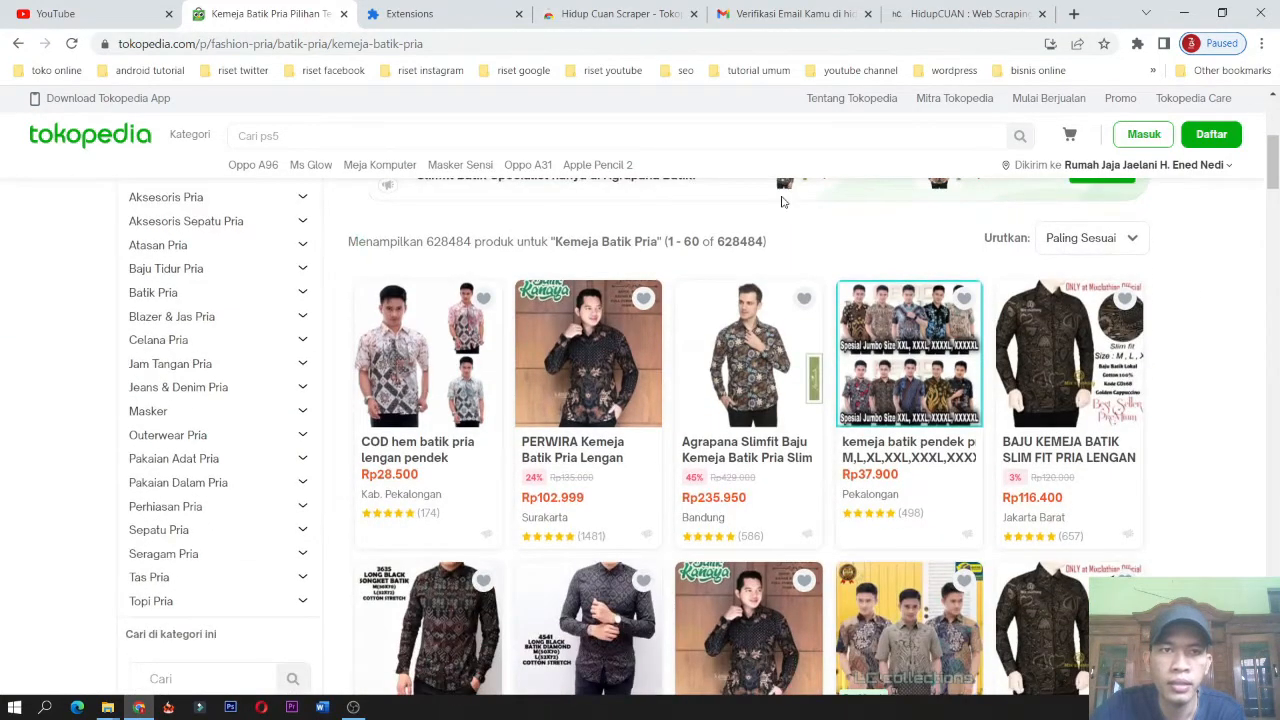
Run the Hidup Cuan Scraper - Tokopedia extension on the category page and browse its scraped product table.
left_click(1140, 45)
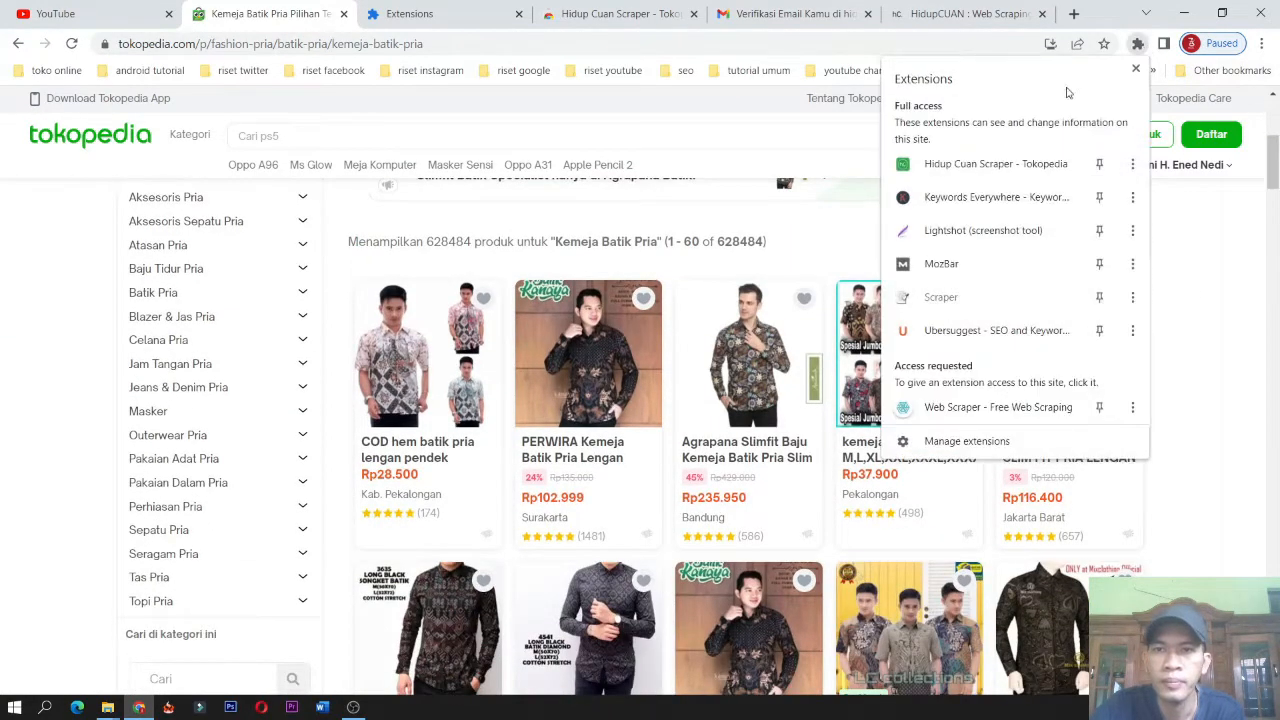
left_click(990, 164)
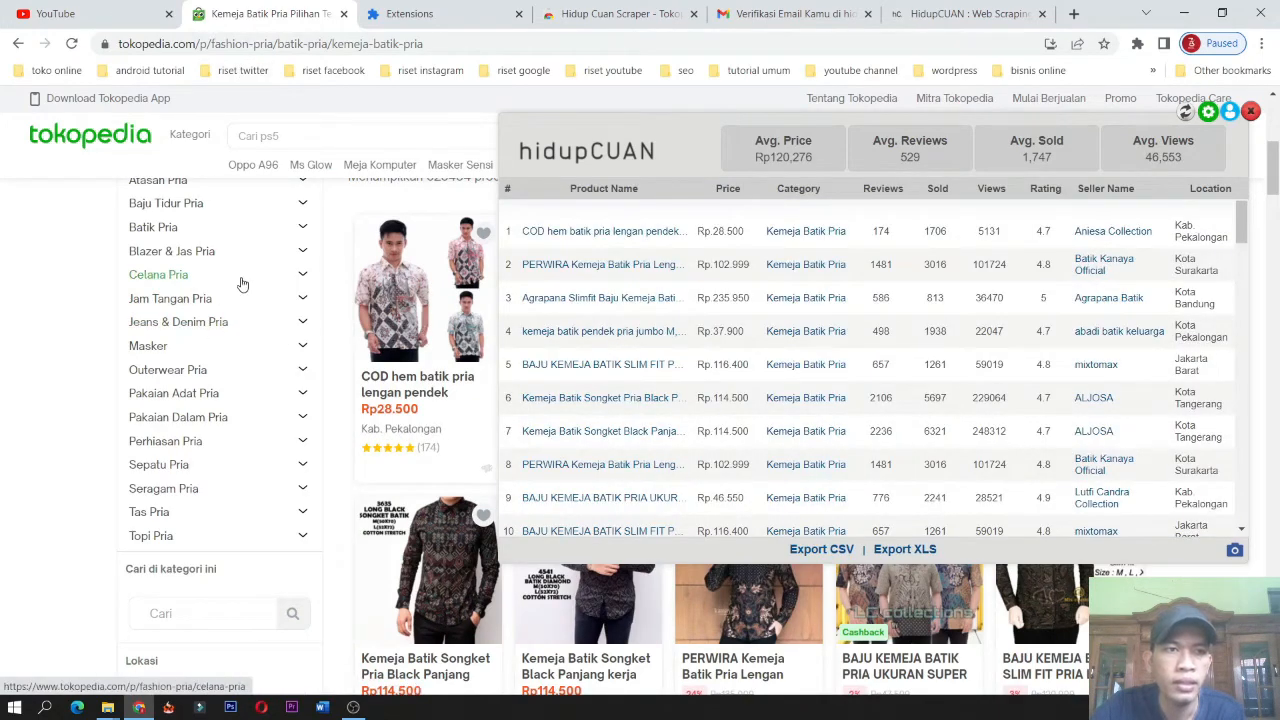
scroll(250, 280, "up", 3)
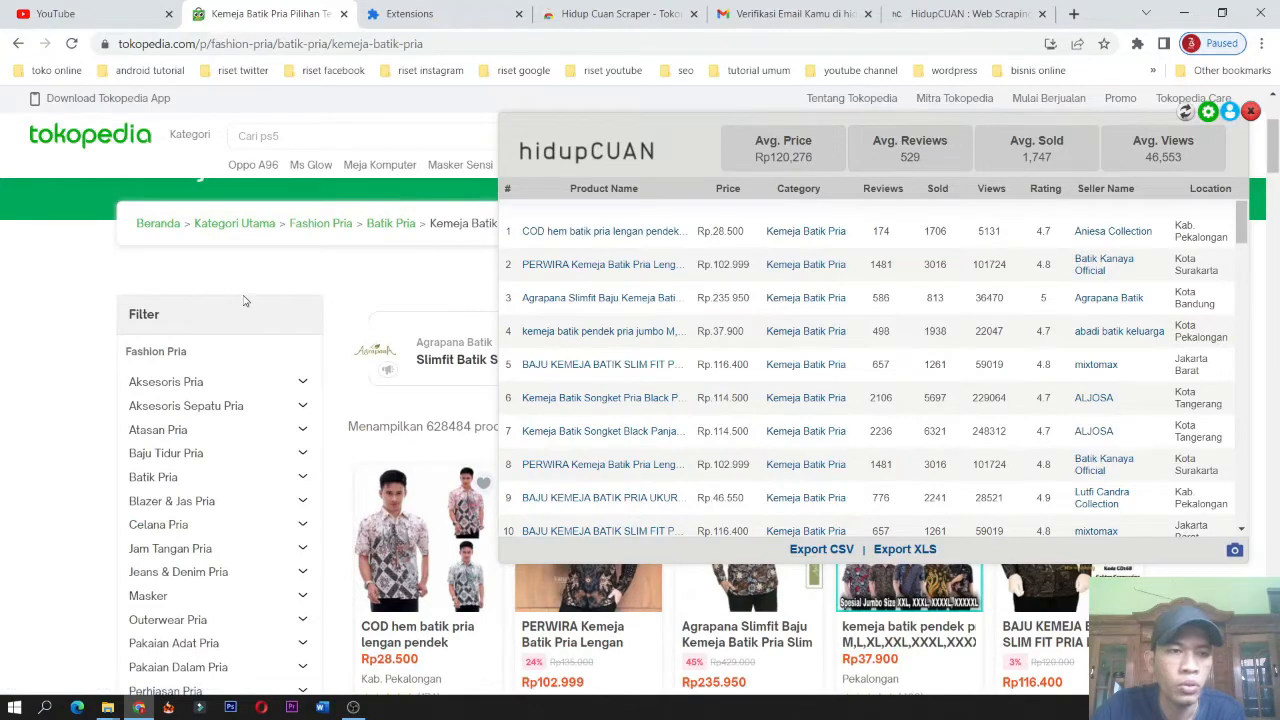
scroll(215, 475, "down", 2)
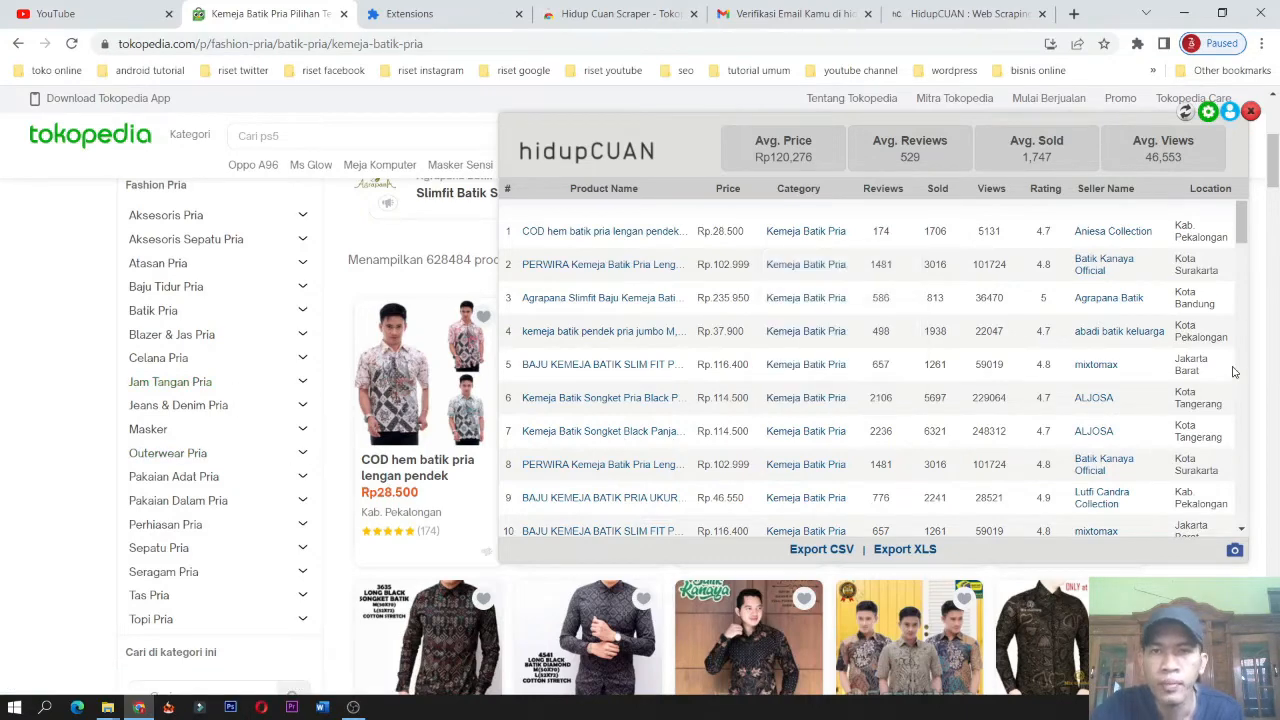
scroll(1080, 325, "down", 5)
scroll(832, 240, "up", 5)
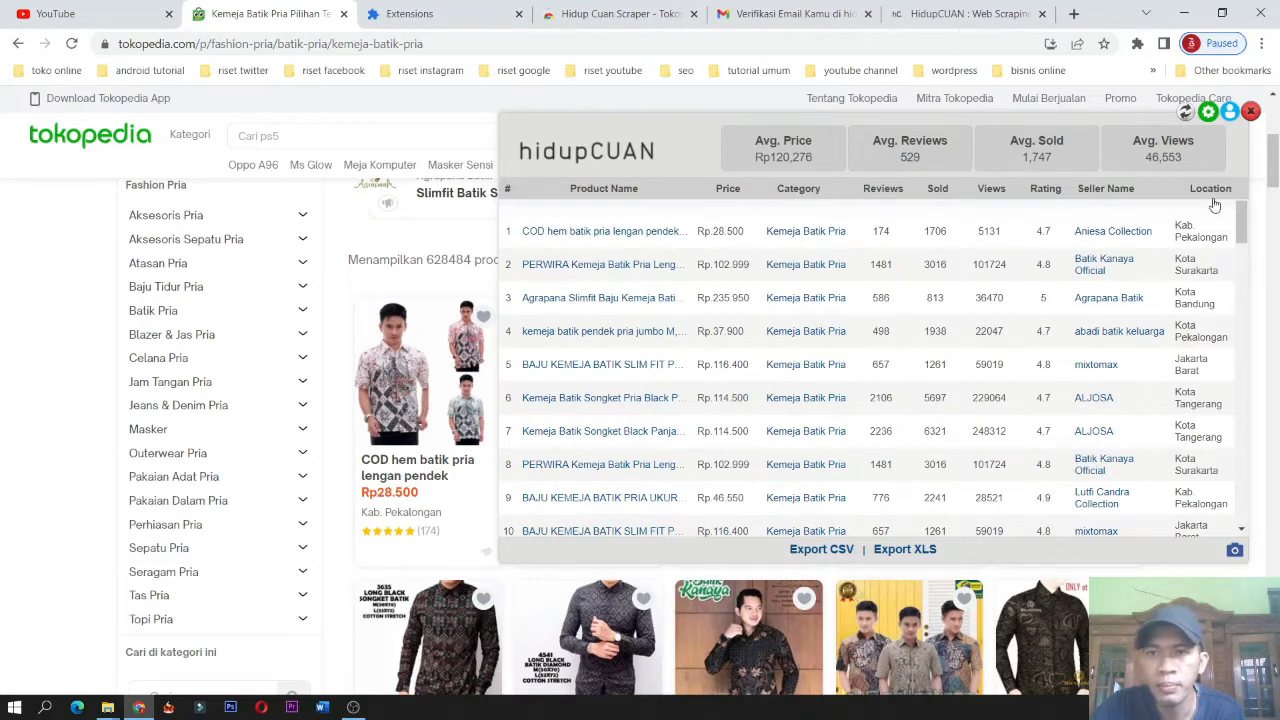
left_click_drag(1243, 230, 1243, 238)
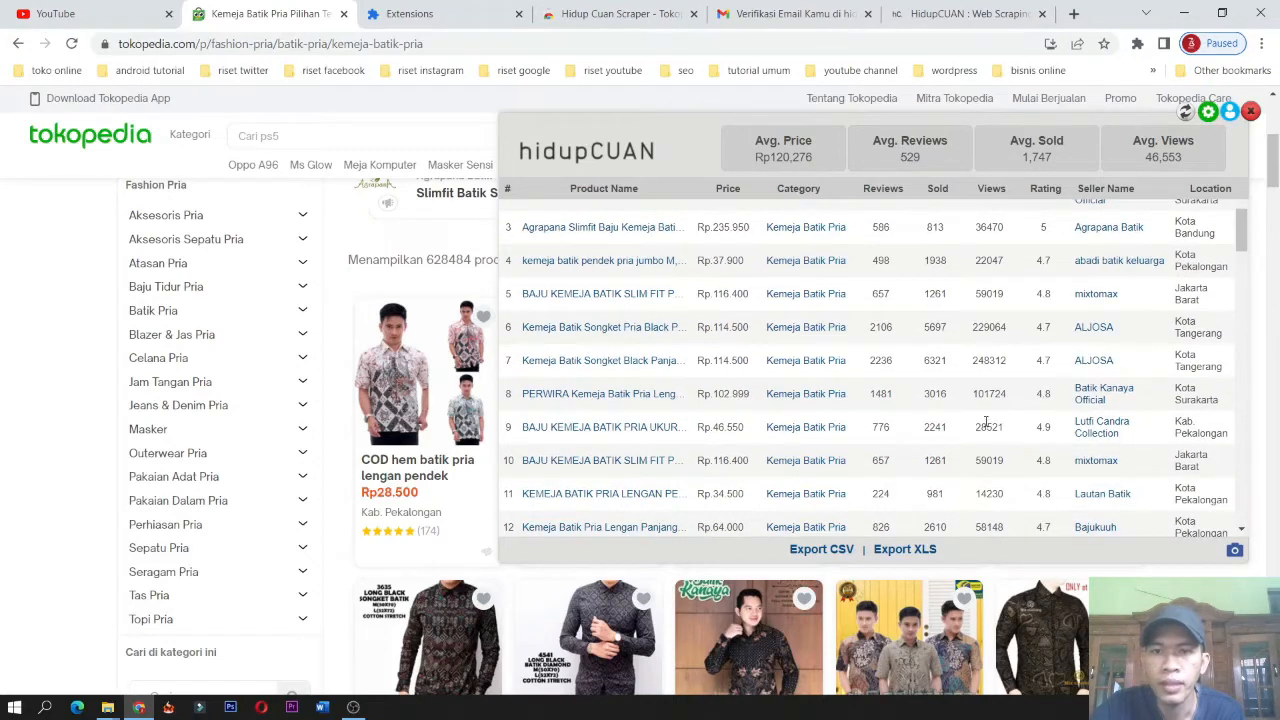
scroll(1180, 330, "up", 1)
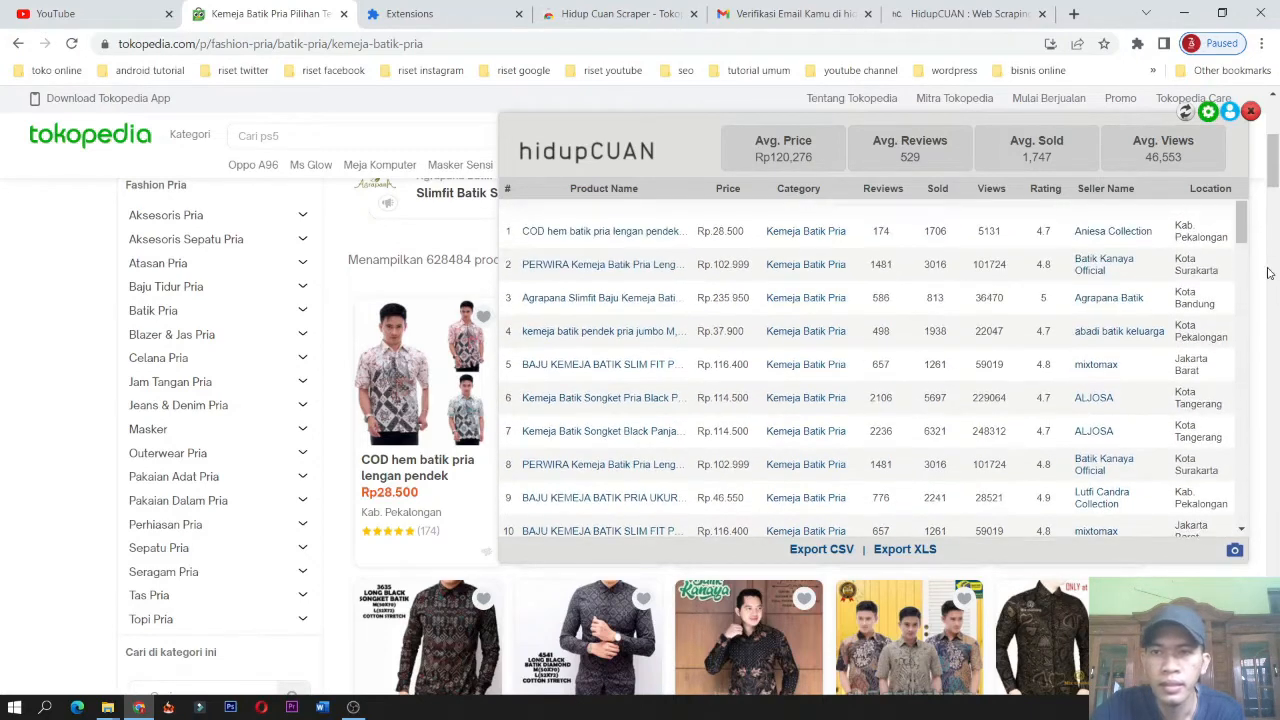
mouse_move(1246, 232)
left_mouse_down()
mouse_move(1240, 484)
mouse_move(1248, 222)
left_mouse_up()
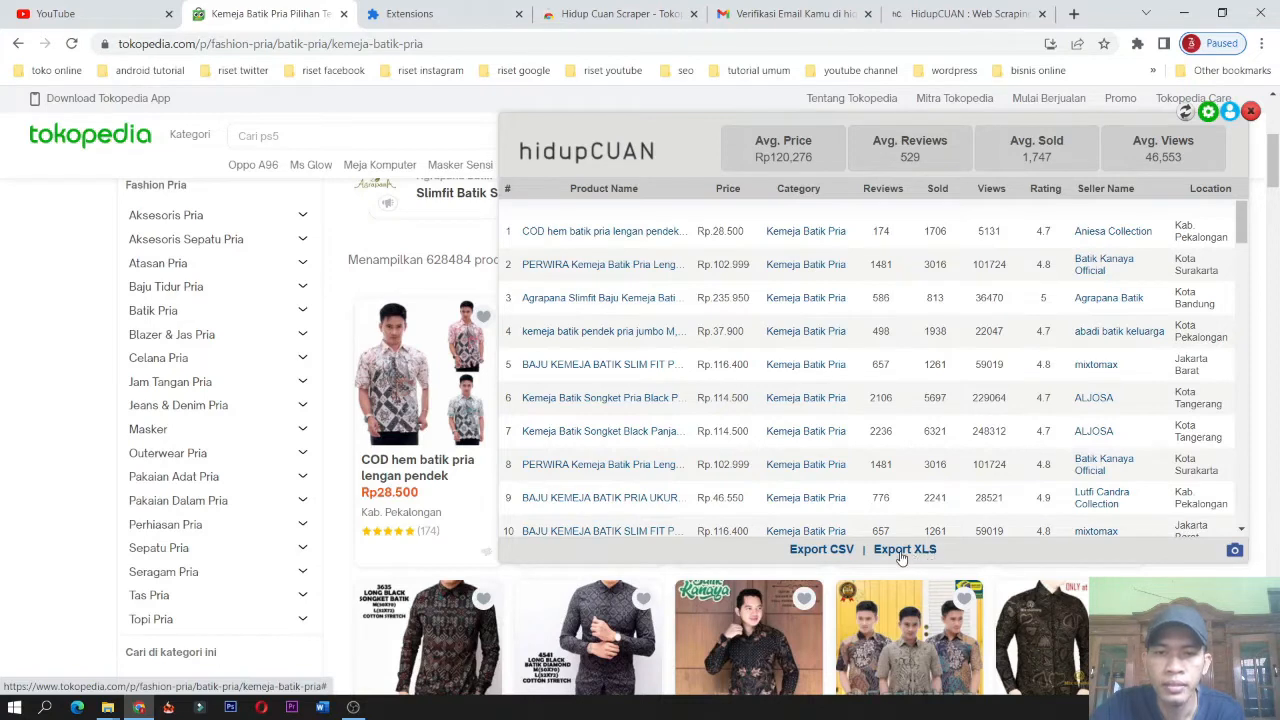
Export the scraped data as XLS and open the downloaded file in Excel with editing enabled.
left_click(901, 556)
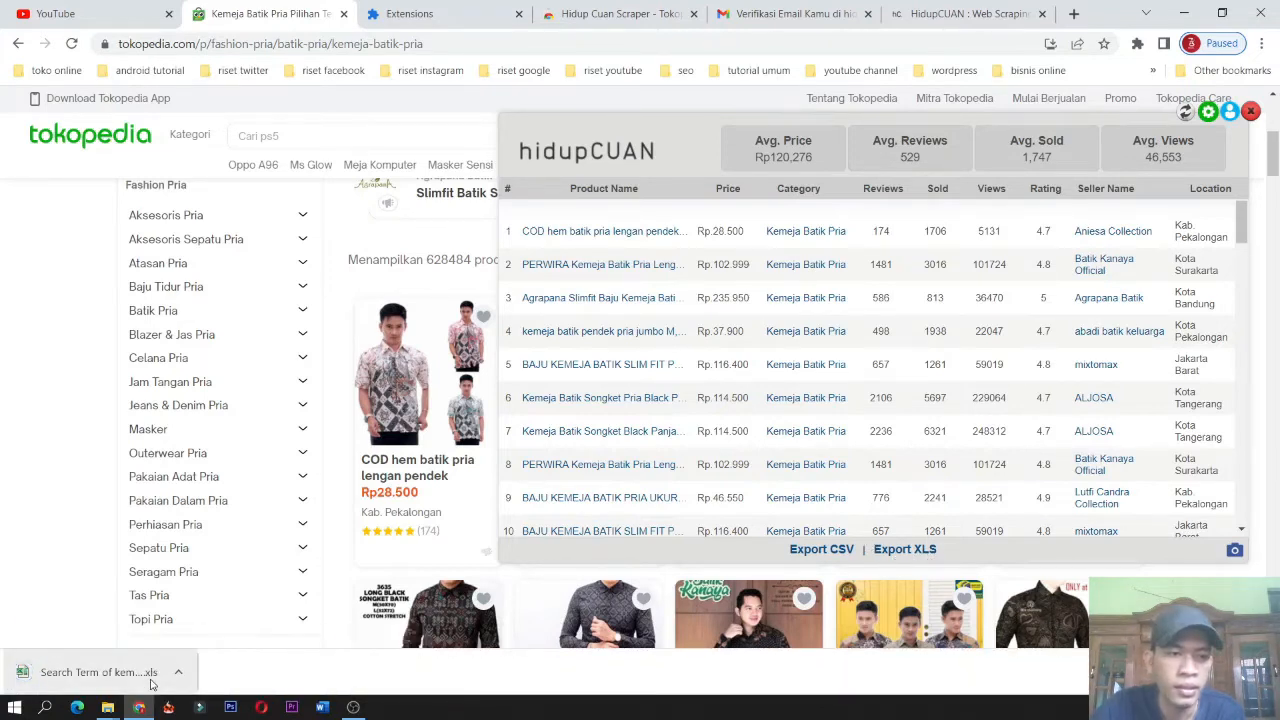
left_click(180, 673)
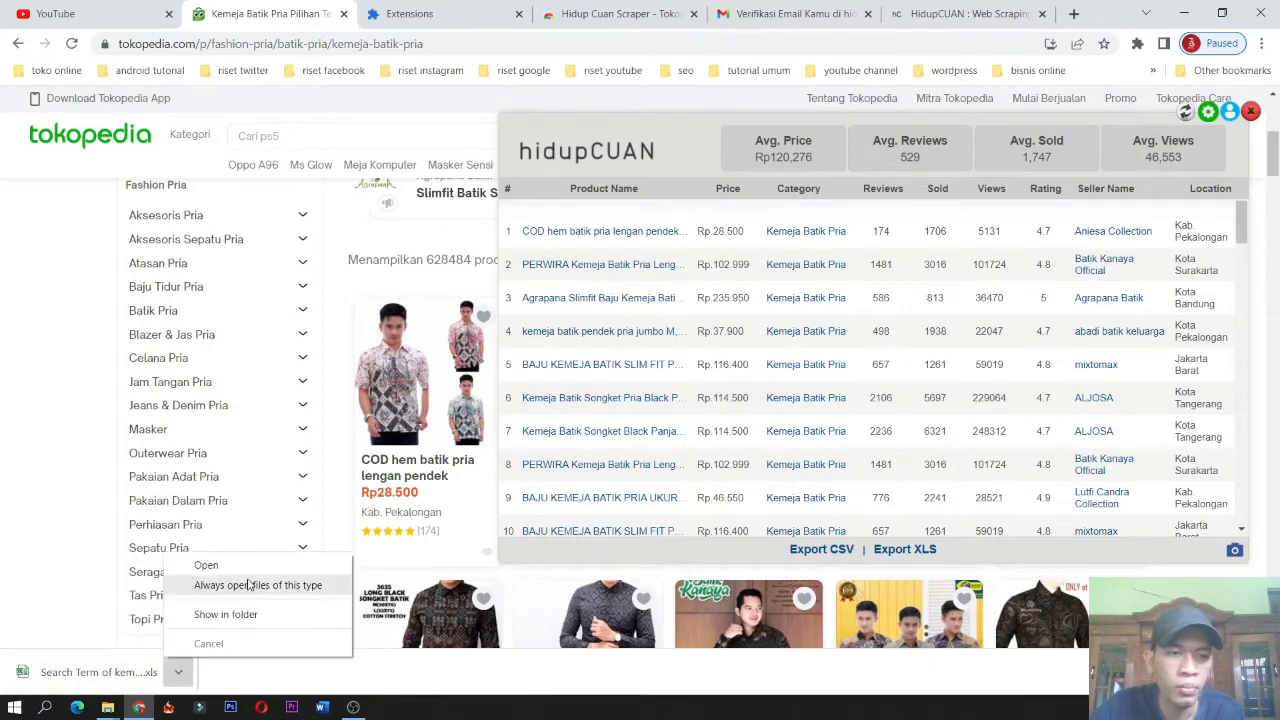
left_click(250, 567)
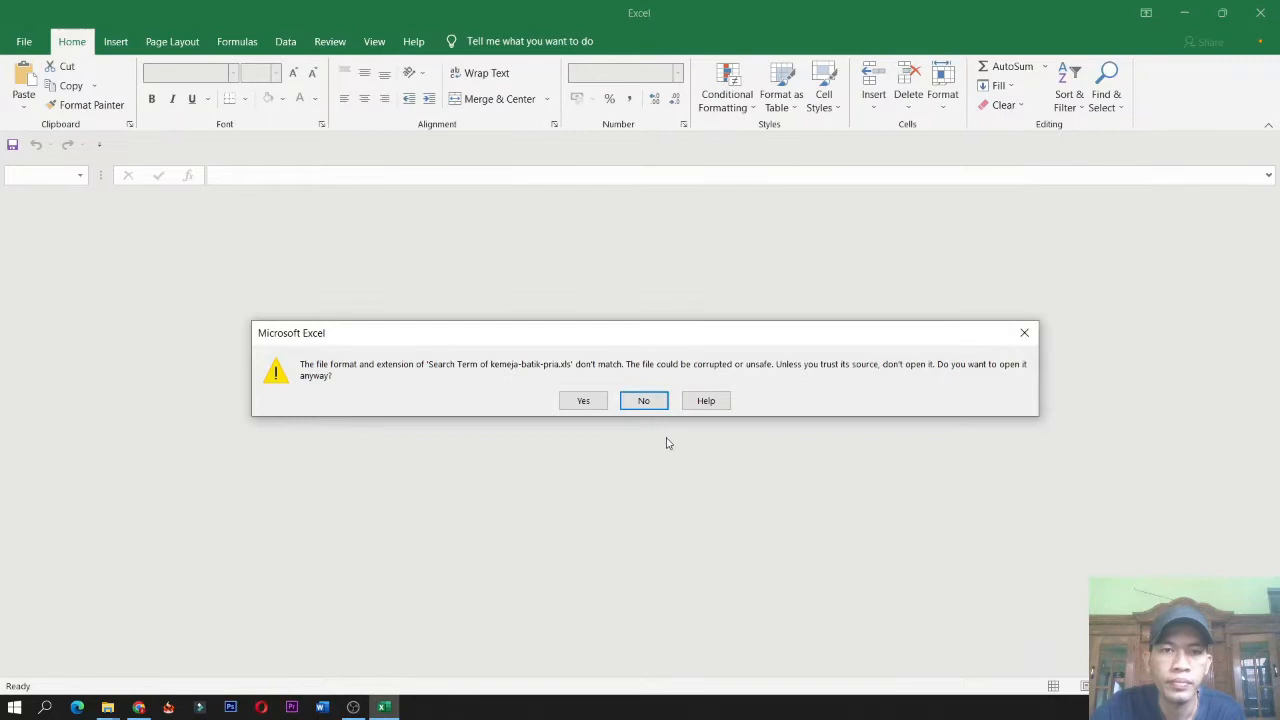
left_click(582, 400)
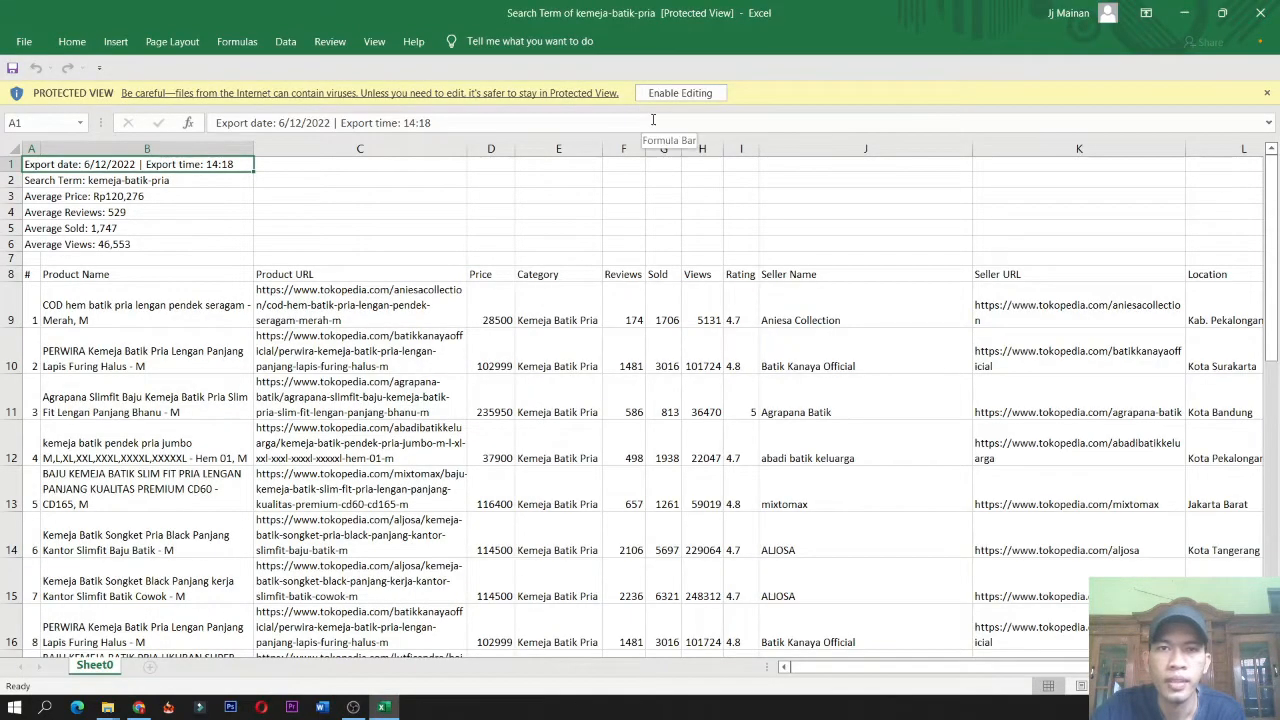
left_click(680, 93)
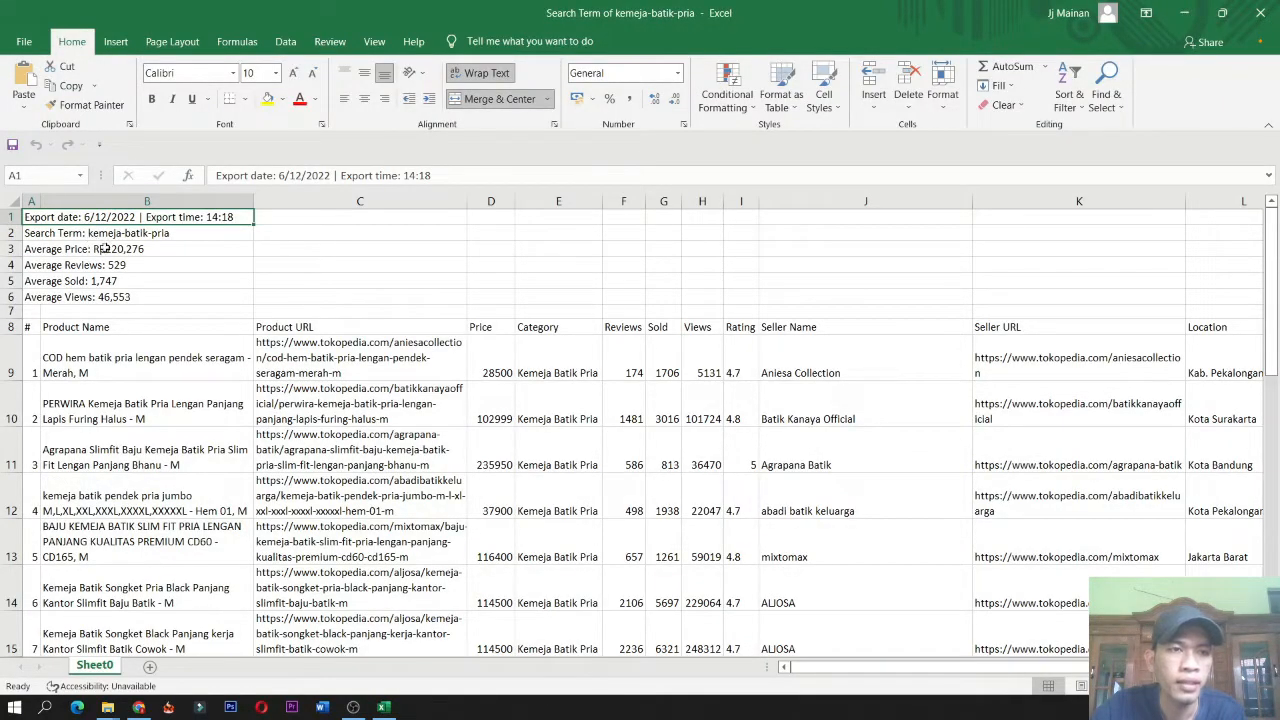
Inspect the summary rows for average price, reviews, sold and views at the top of the exported sheet.
left_click_drag(105, 248, 122, 295)
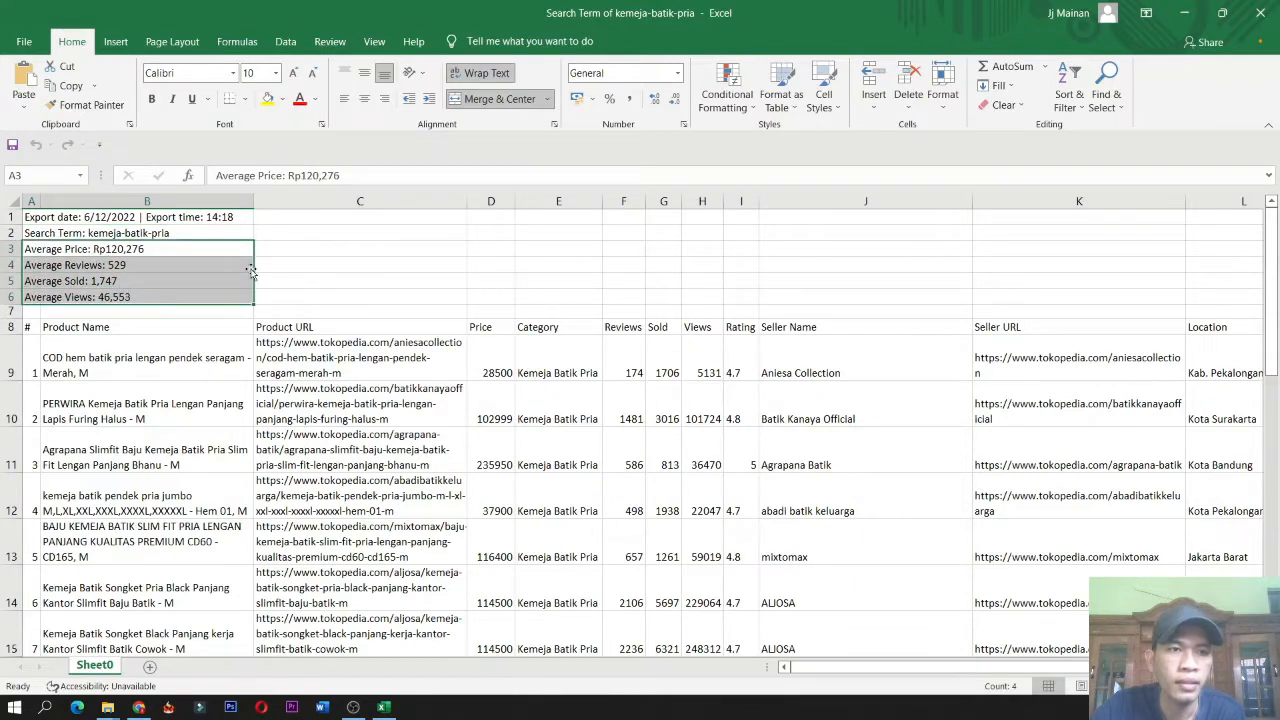
left_click(156, 266)
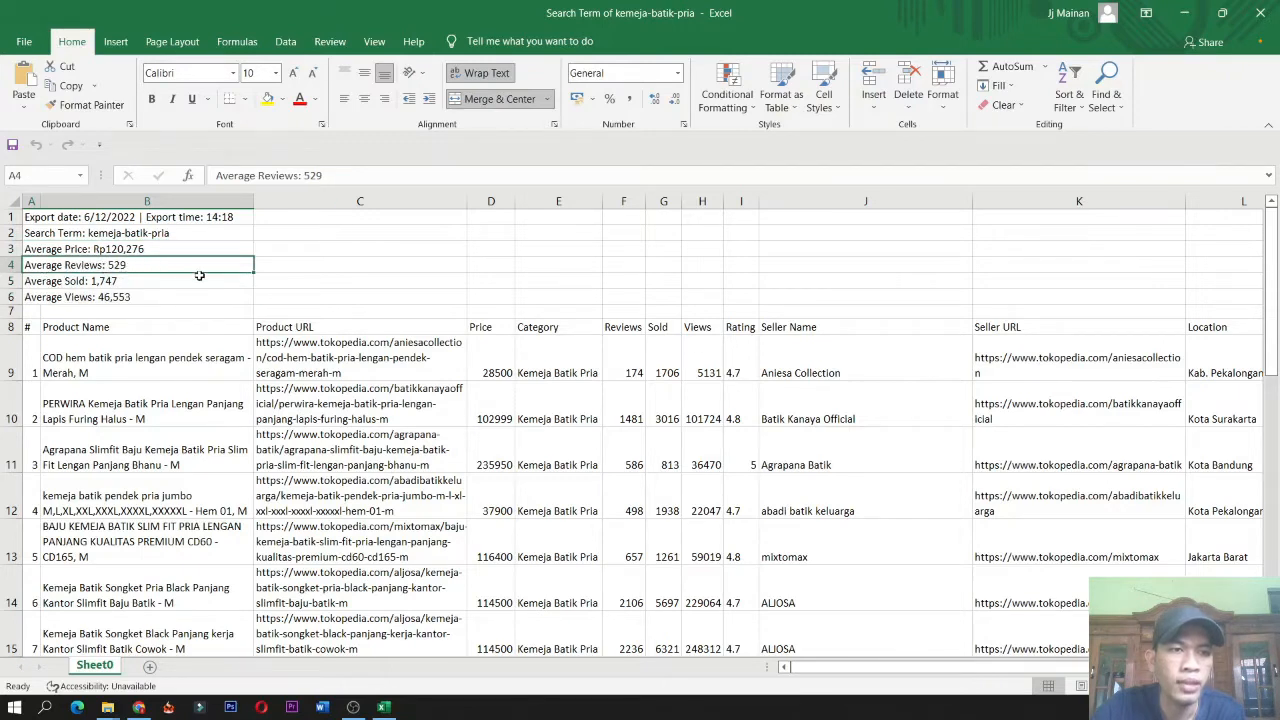
left_click(46, 285)
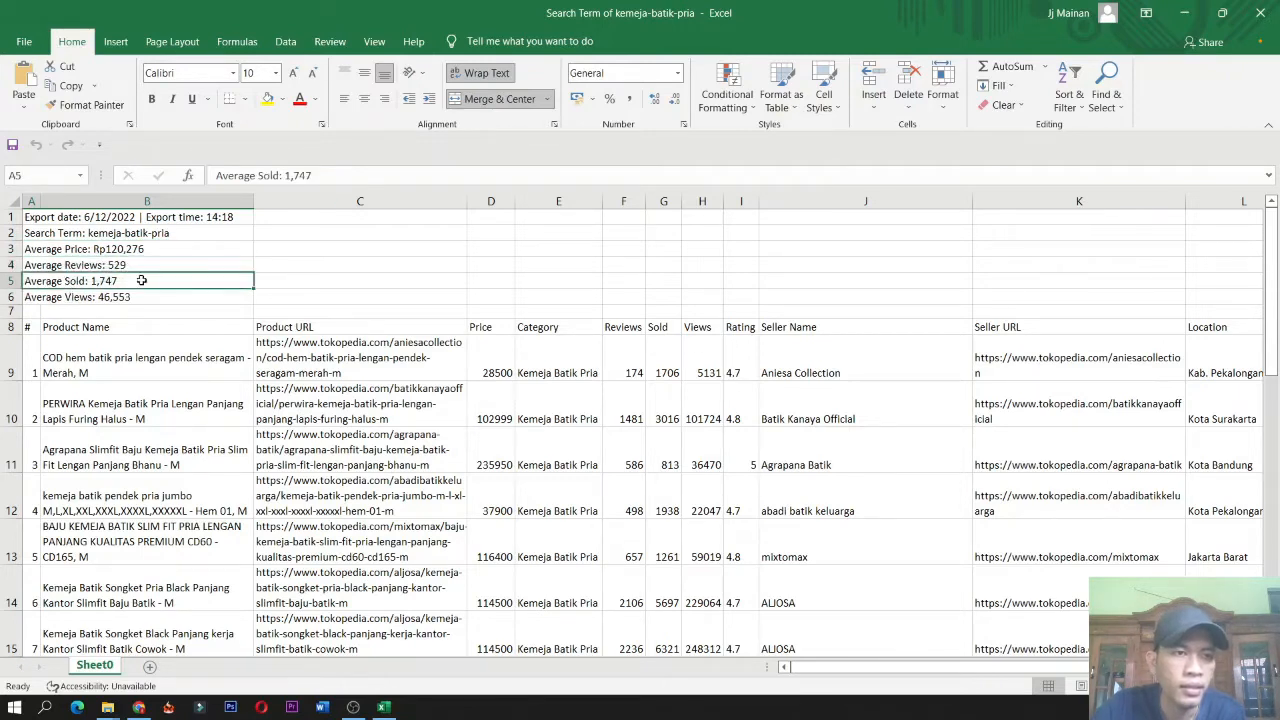
left_click(50, 297)
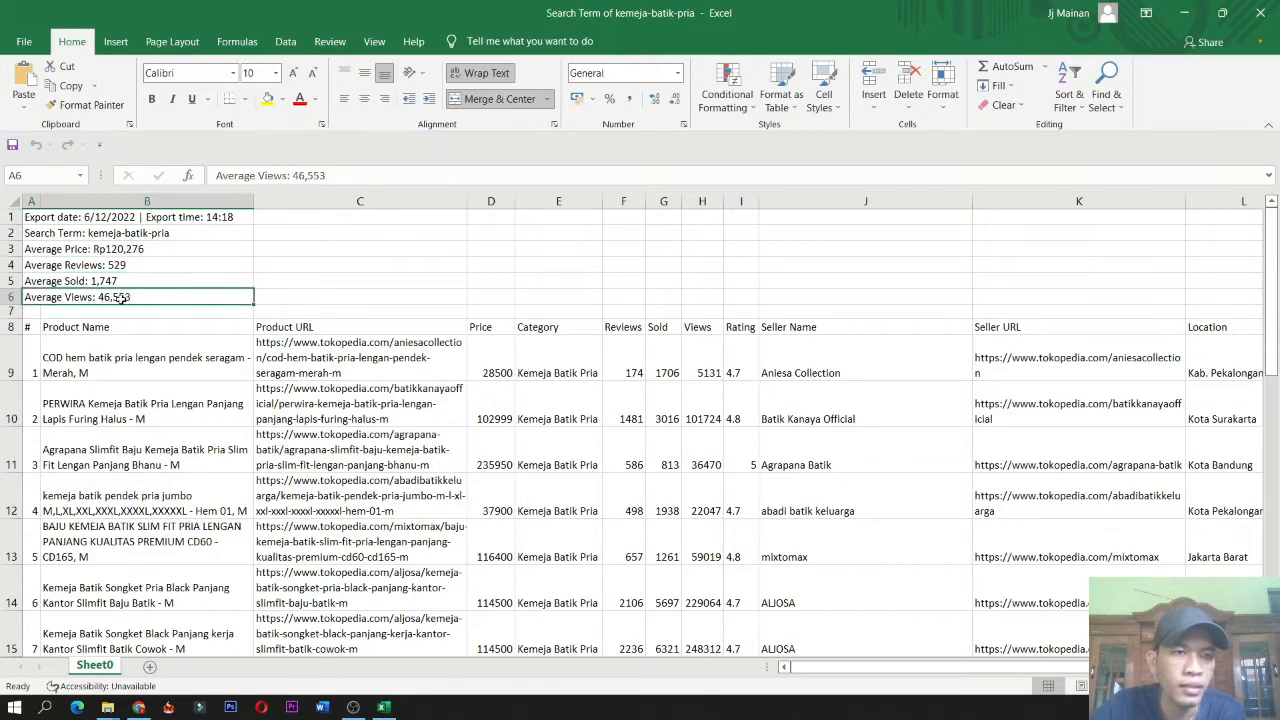
Browse the exported table's seller name, seller URL and location columns.
left_click(440, 311)
scroll(700, 323, "down", 2)
scroll(730, 325, "up", 2)
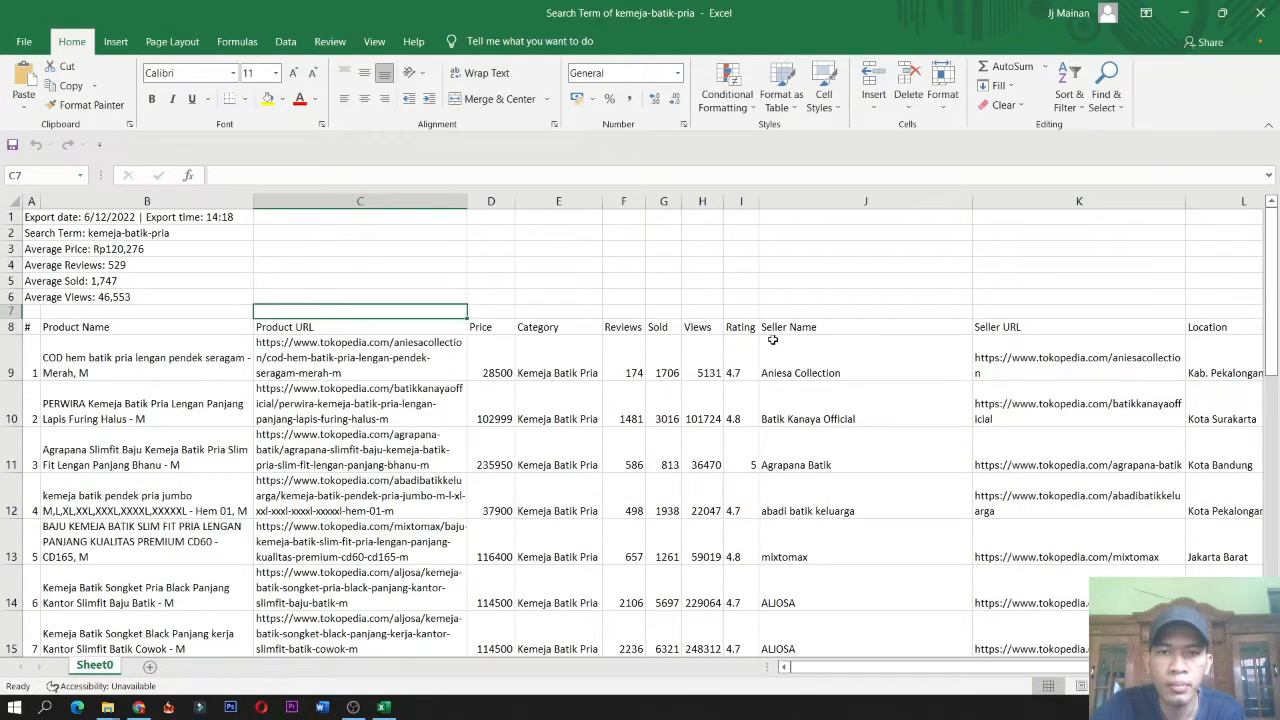
left_click(835, 363)
left_click_drag(808, 326, 822, 462)
left_click_drag(1026, 360, 1000, 500)
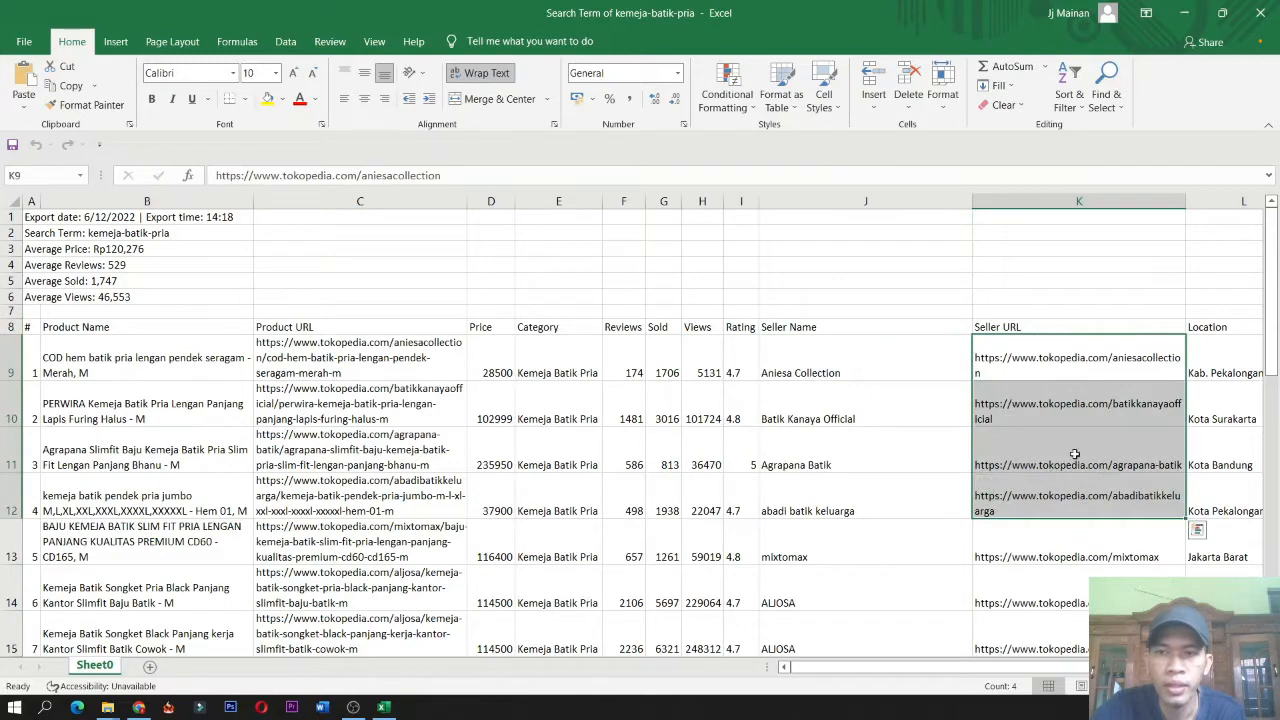
scroll(1071, 451, "right", 2)
left_click_drag(1023, 326, 1034, 420)
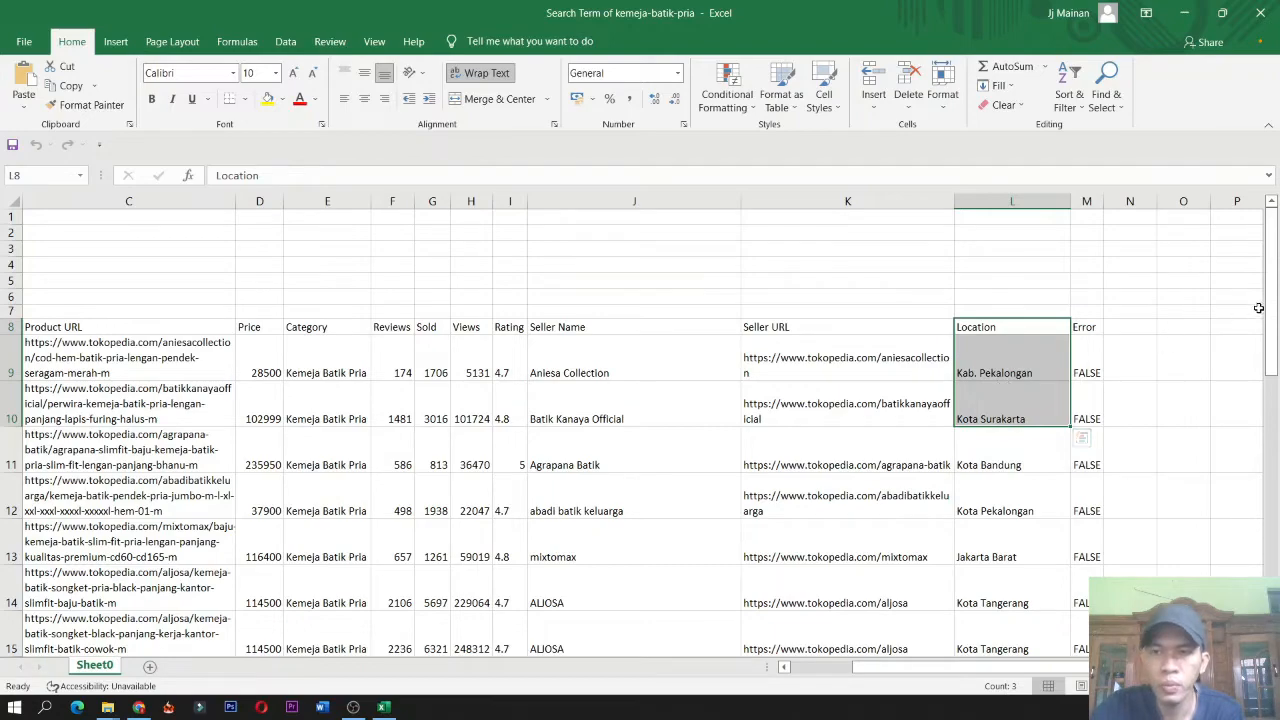
mouse_move(1270, 306)
left_mouse_down()
mouse_move(1277, 365)
mouse_move(1275, 289)
left_mouse_up()
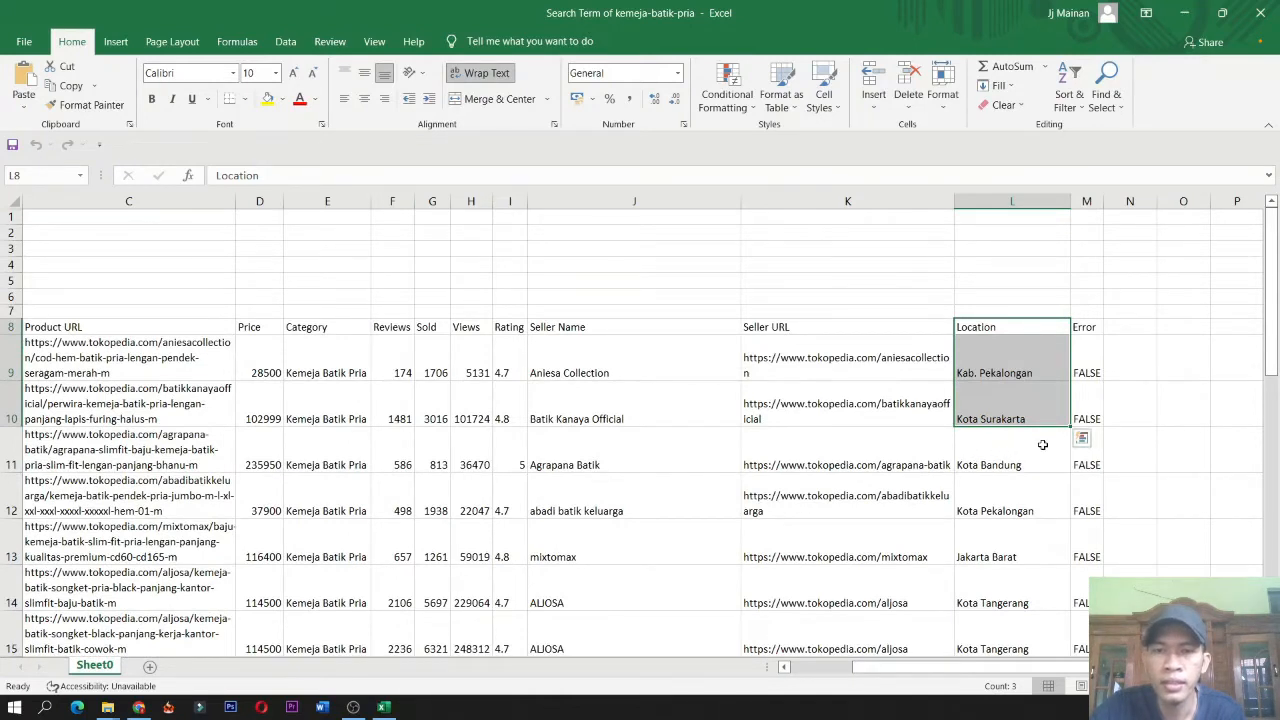
scroll(1100, 360, "down", 2)
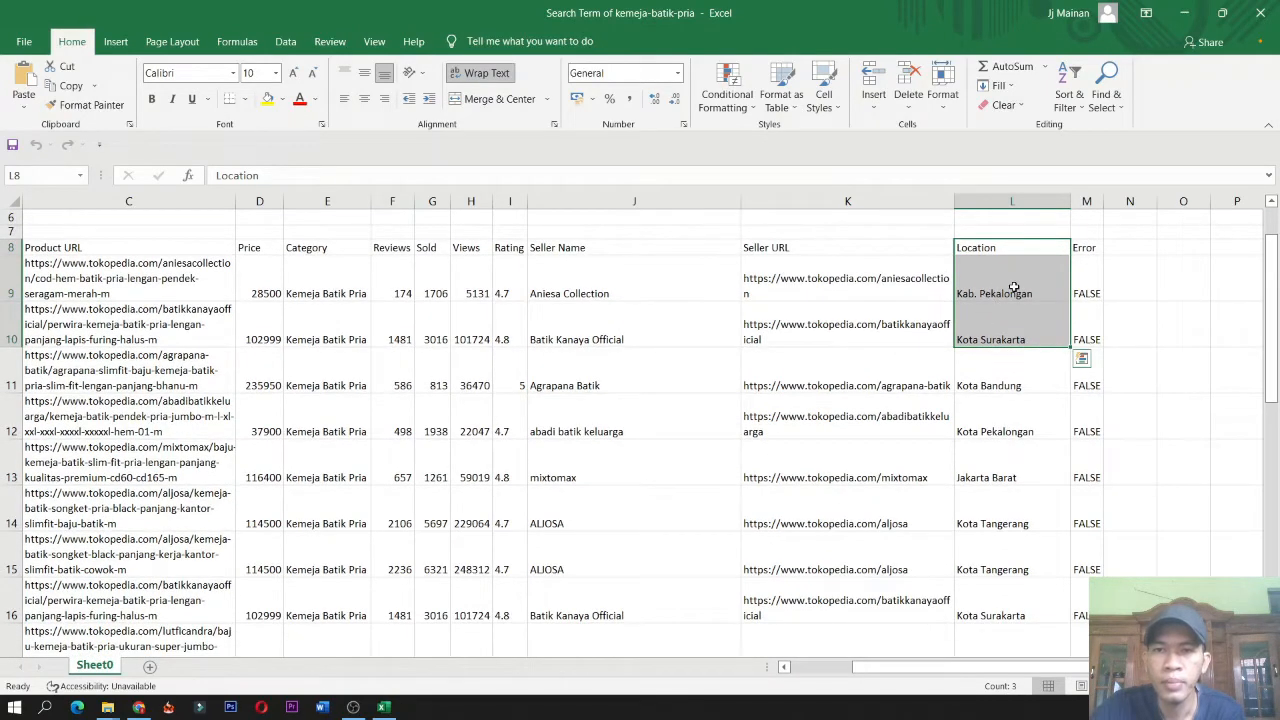
left_click(986, 295)
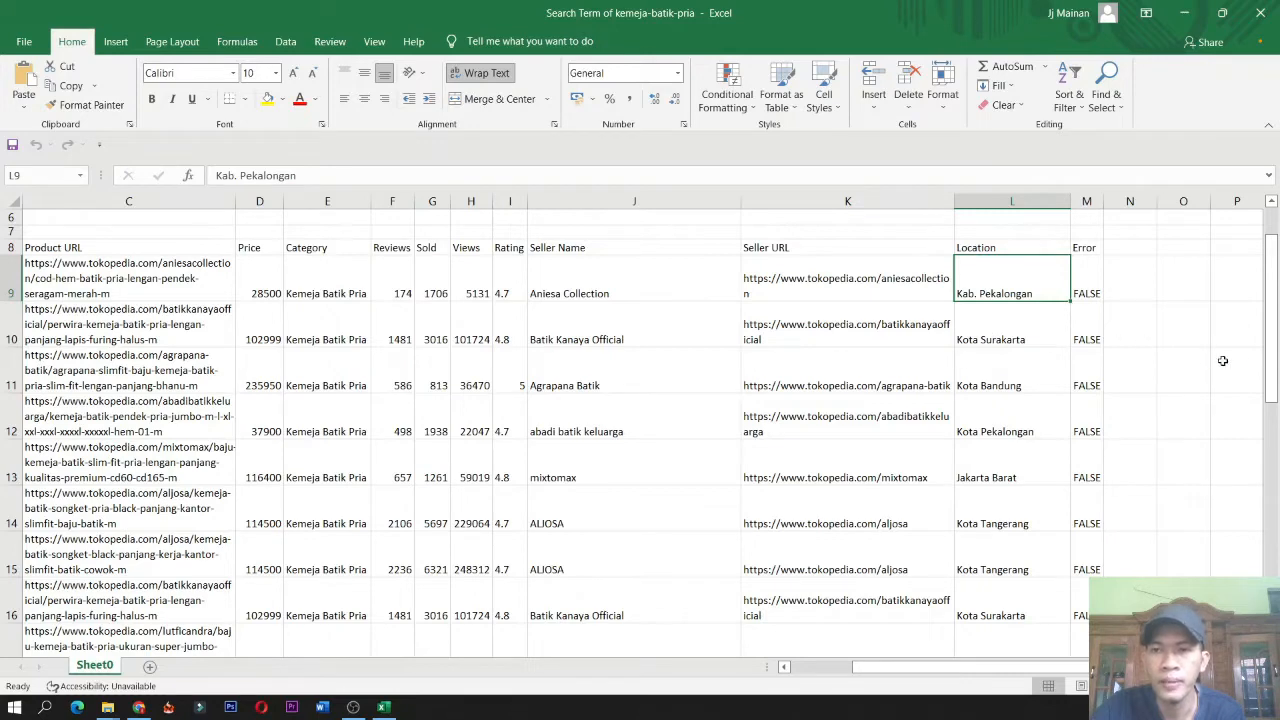
left_click_drag(1273, 346, 1270, 336)
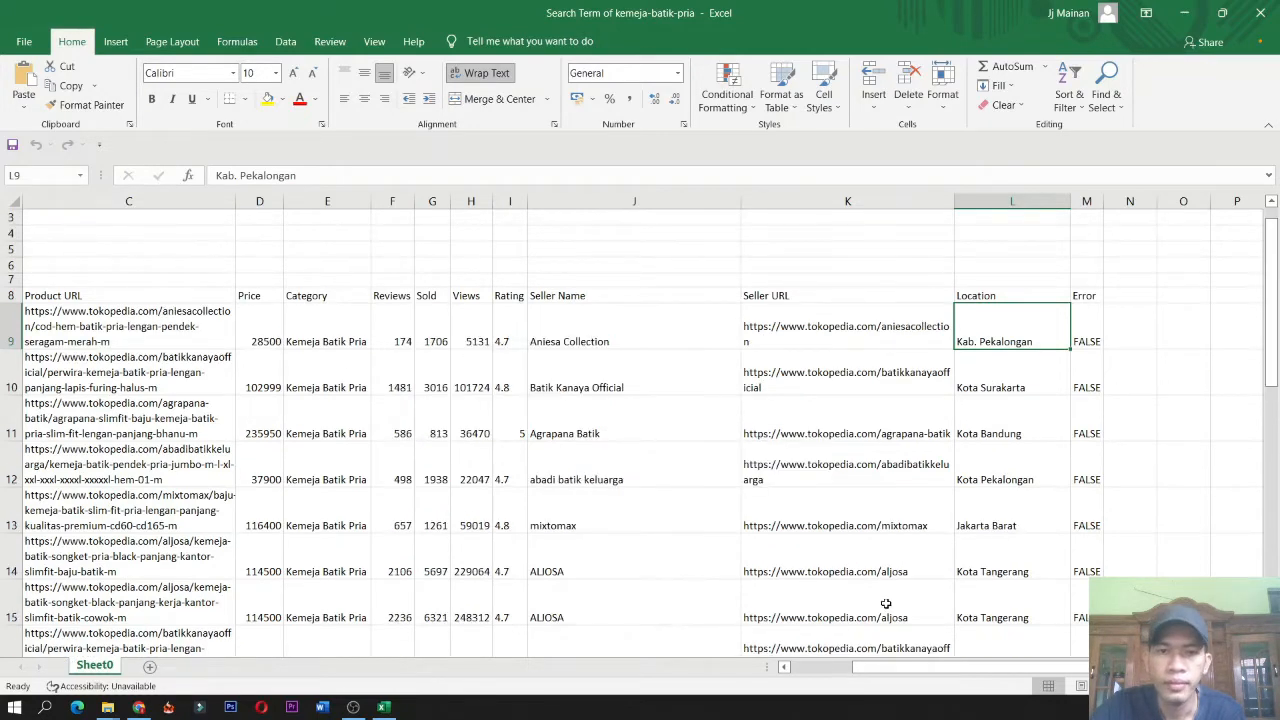
left_click_drag(926, 667, 826, 672)
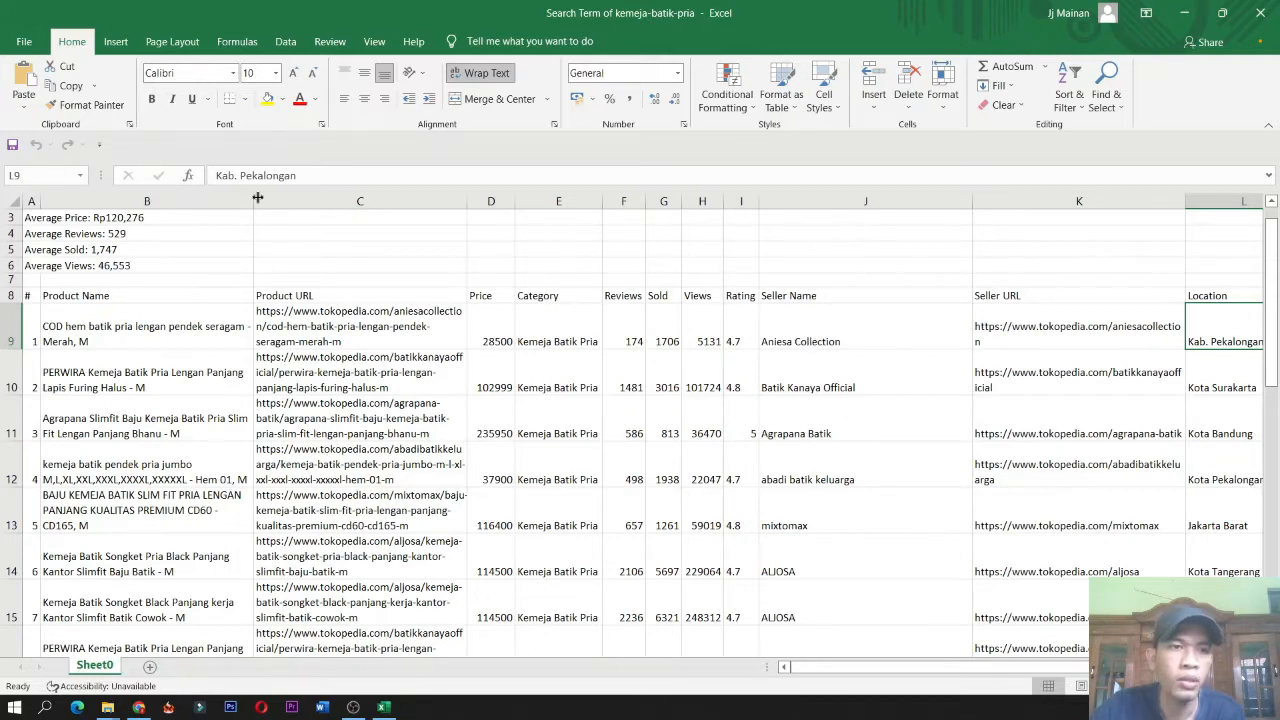
Widen the Product Name column so the product titles fit on fewer lines.
left_click_drag(253, 197, 290, 210)
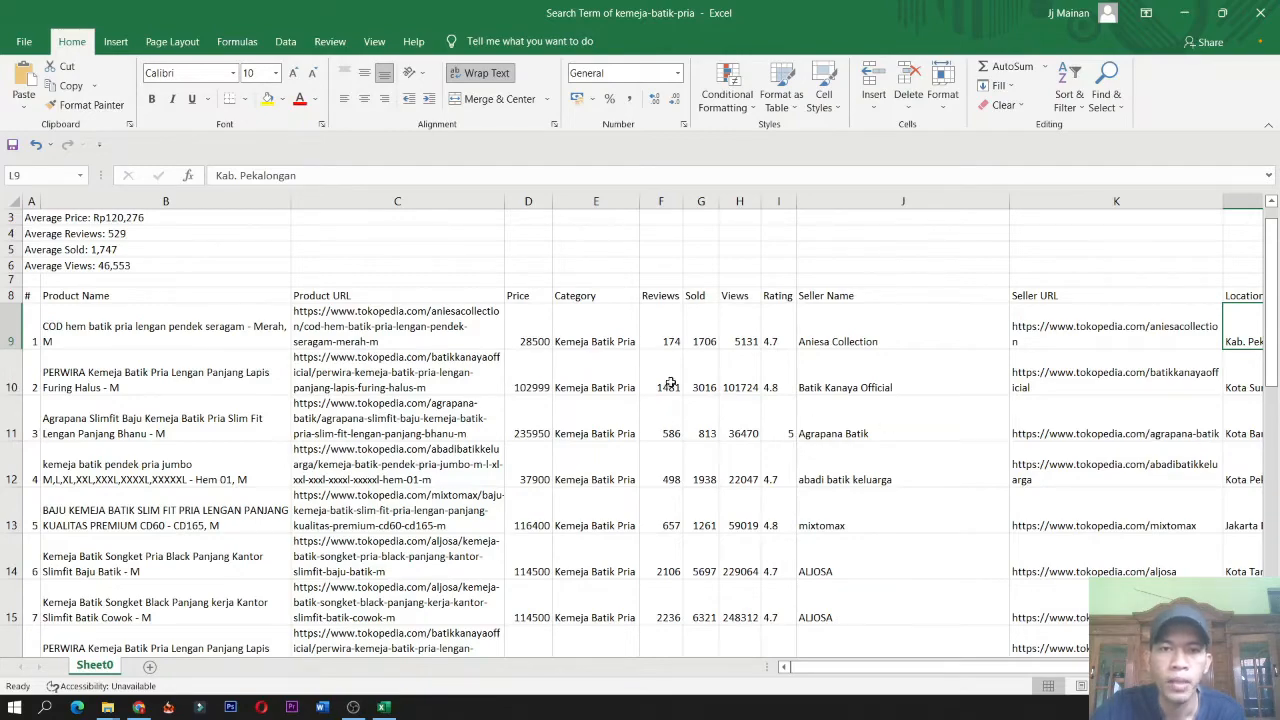
scroll(700, 380, "down", 2)
scroll(806, 388, "up", 1)
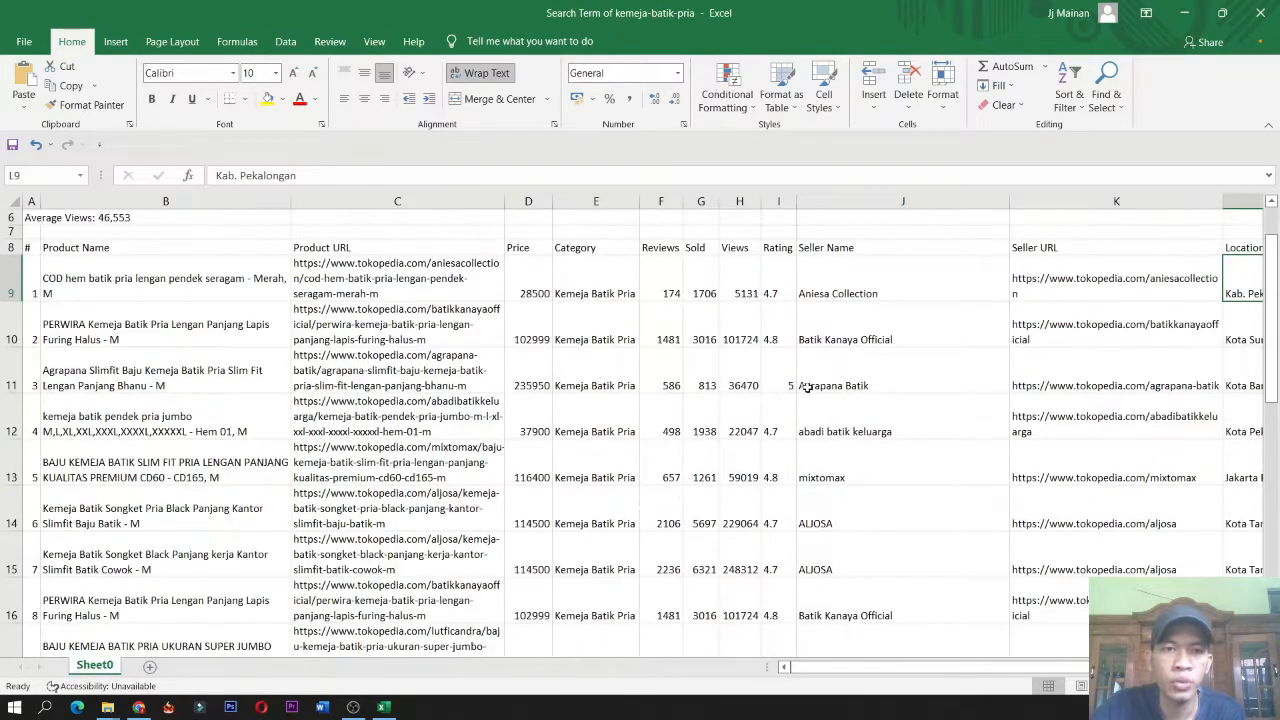
scroll(790, 379, "up", 2)
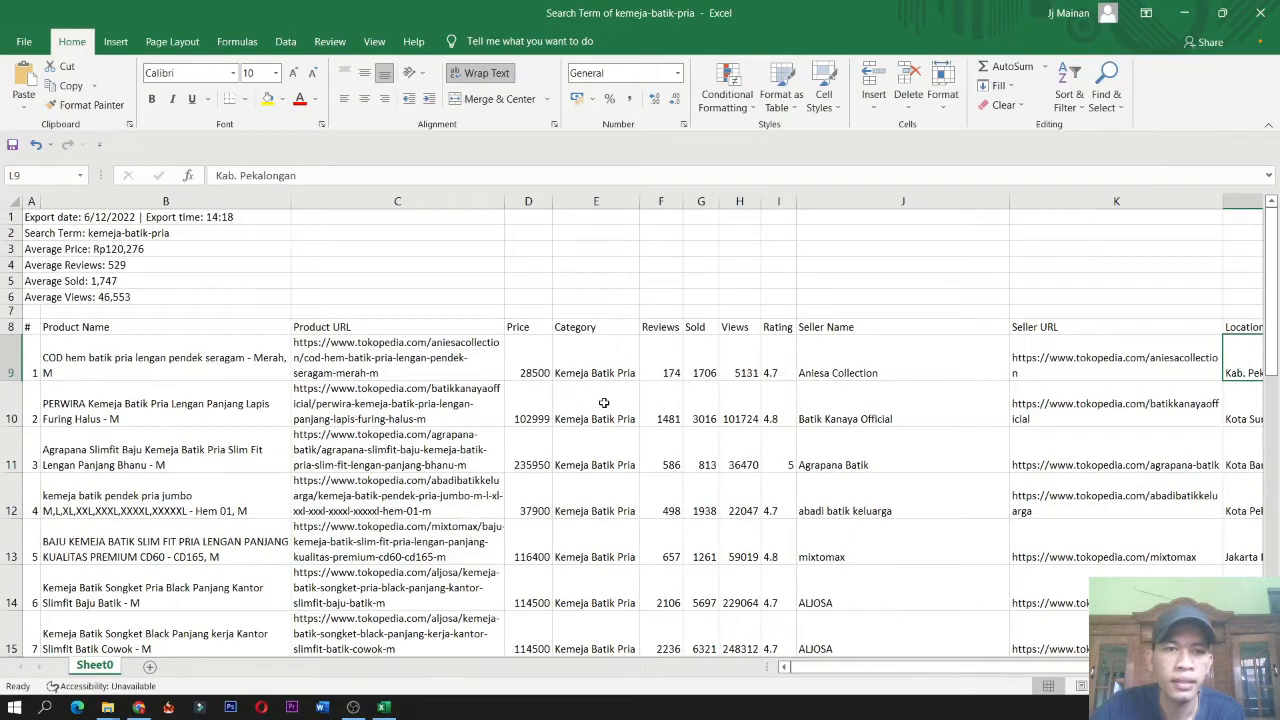
Widen the Category and Views columns of the product table.
left_click_drag(640, 201, 751, 205)
left_click(728, 366)
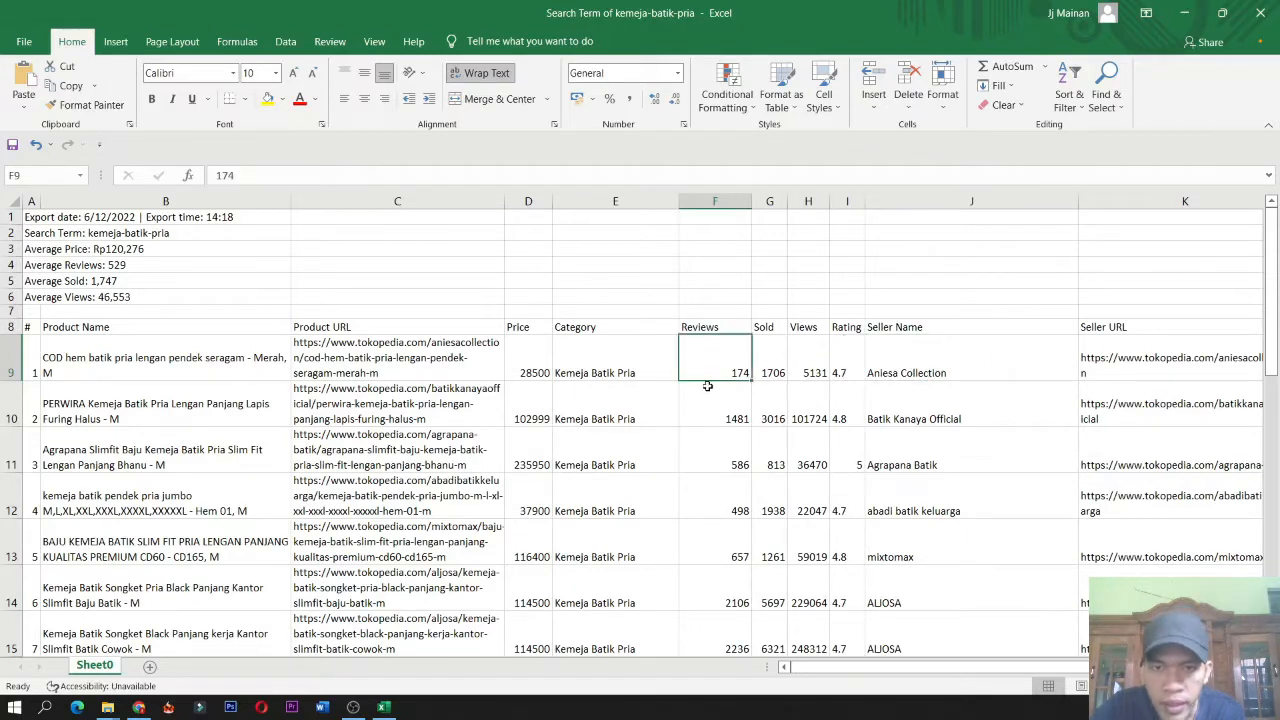
left_click(772, 359)
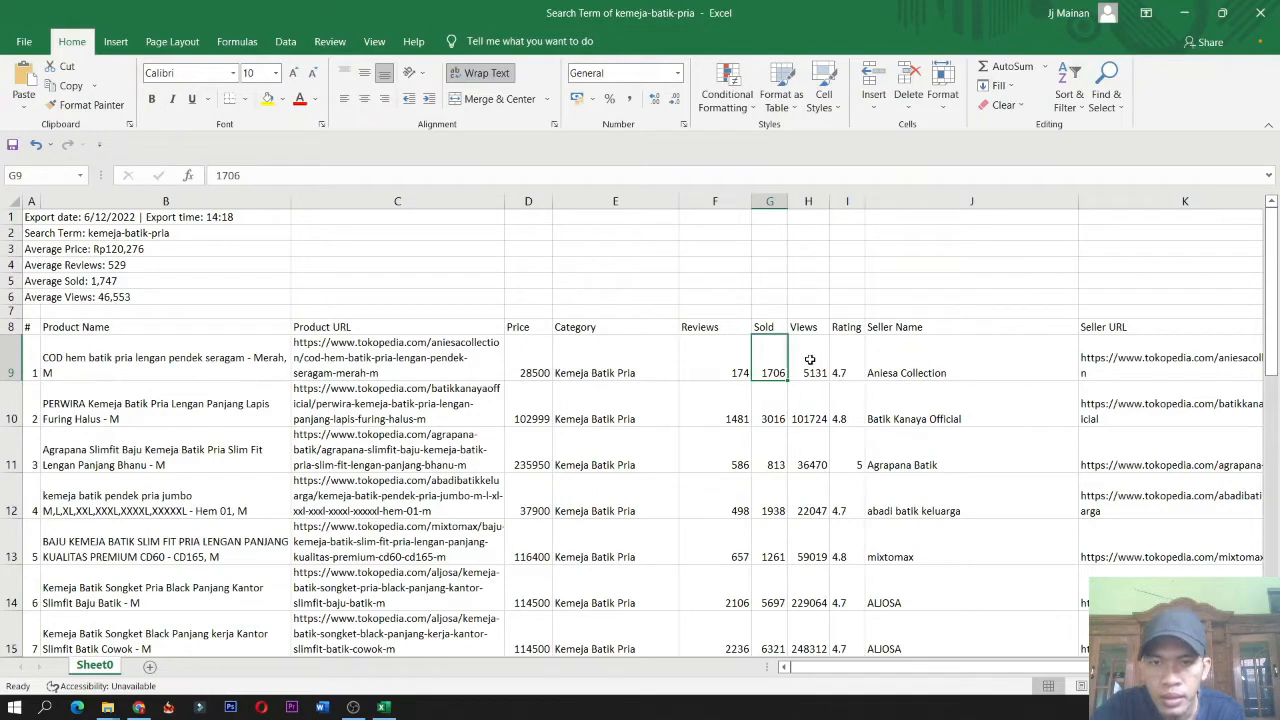
left_click(811, 360)
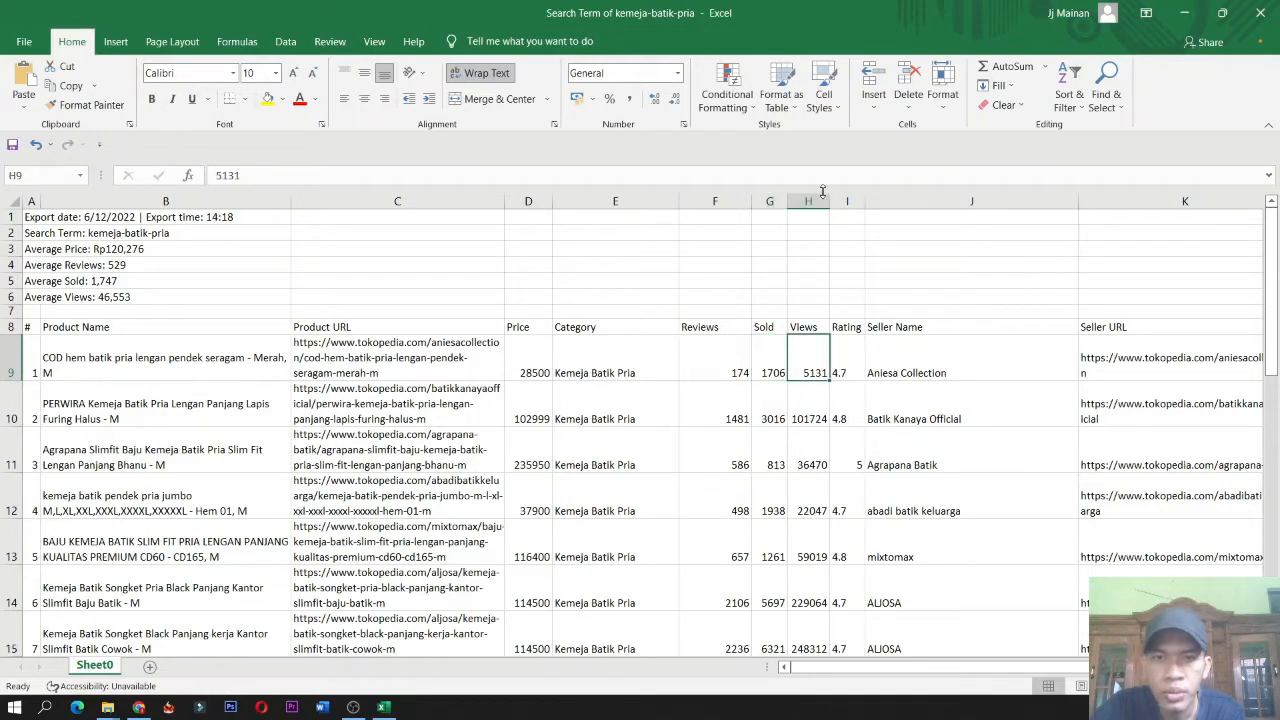
left_click_drag(830, 195, 852, 195)
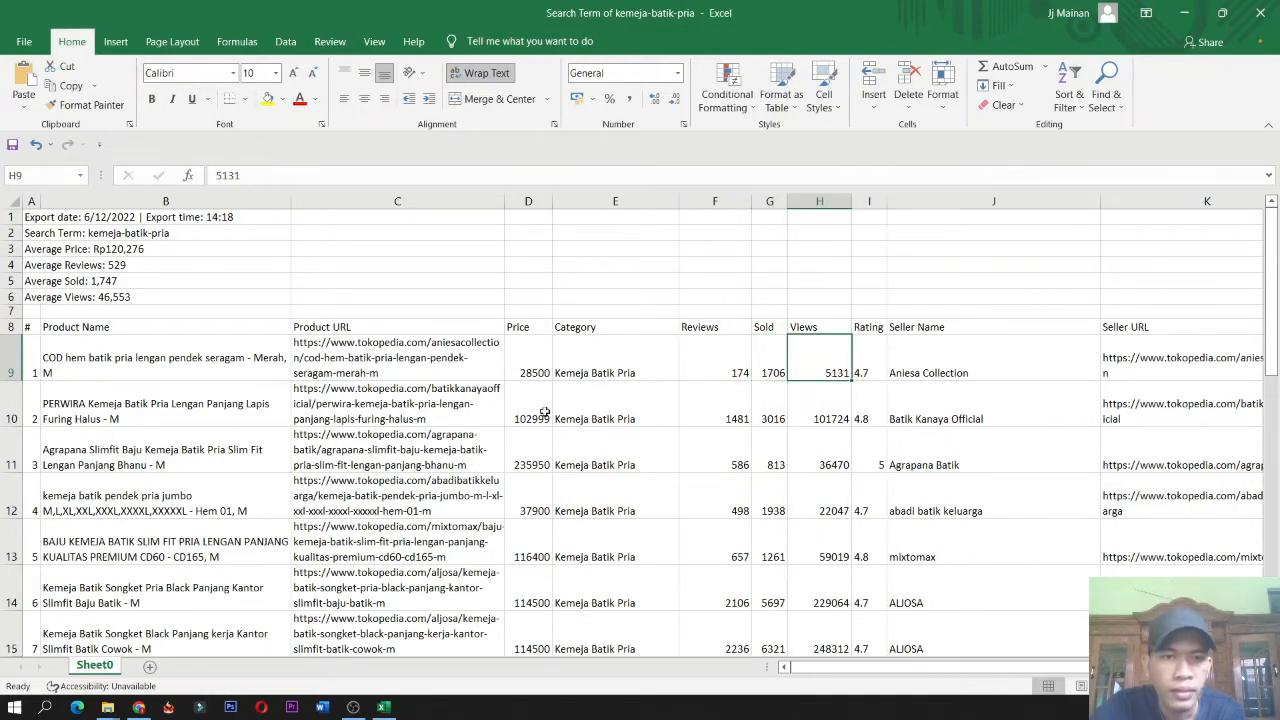
left_click_drag(528, 362, 568, 368)
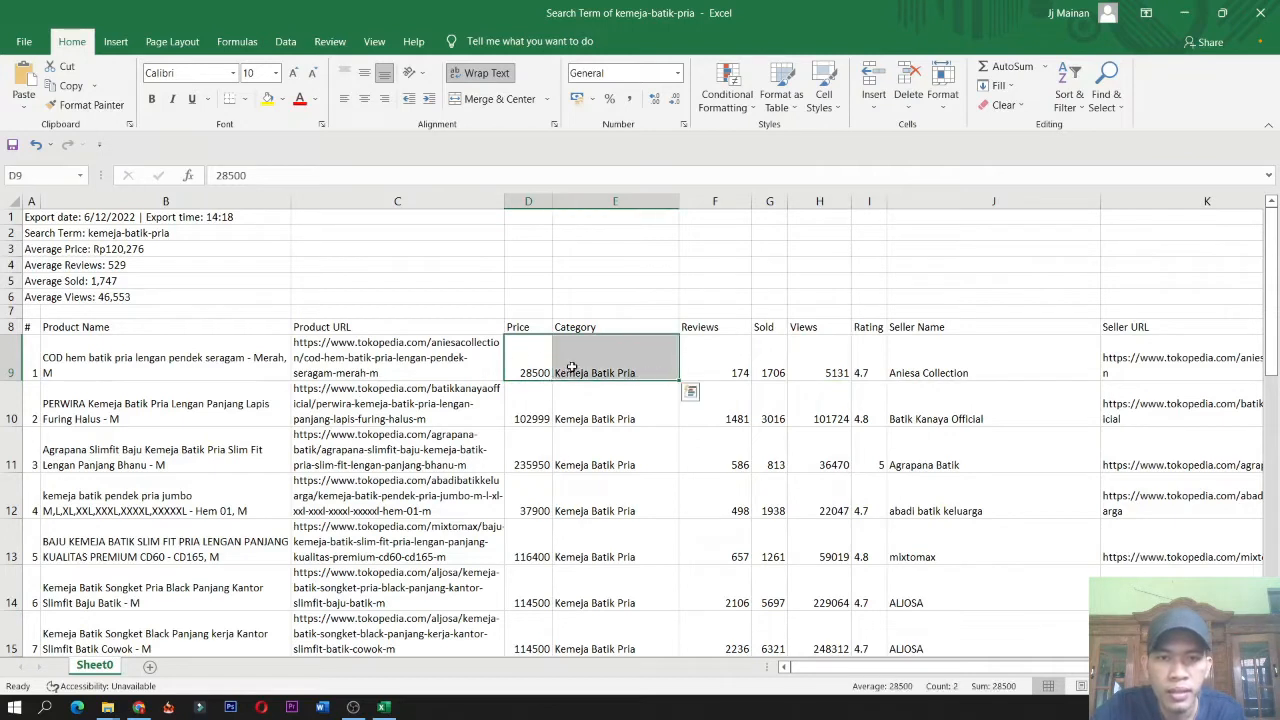
left_click(774, 370)
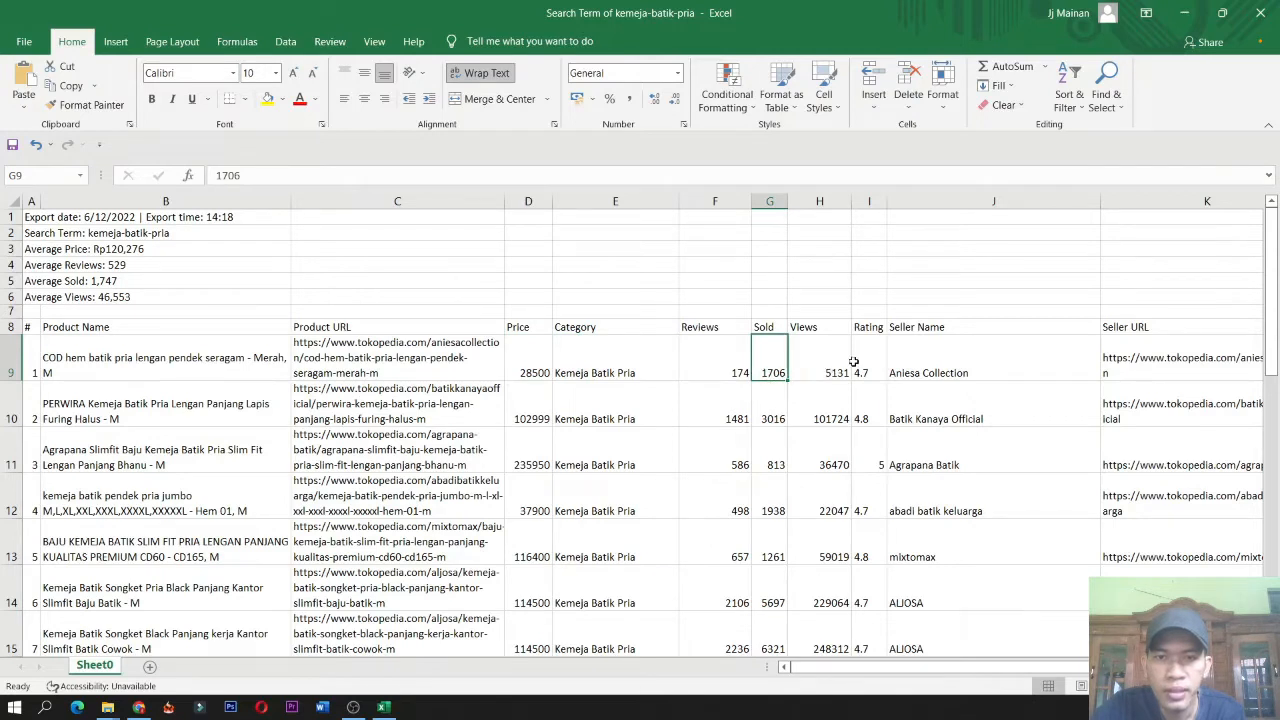
left_click(818, 368)
left_click(772, 363)
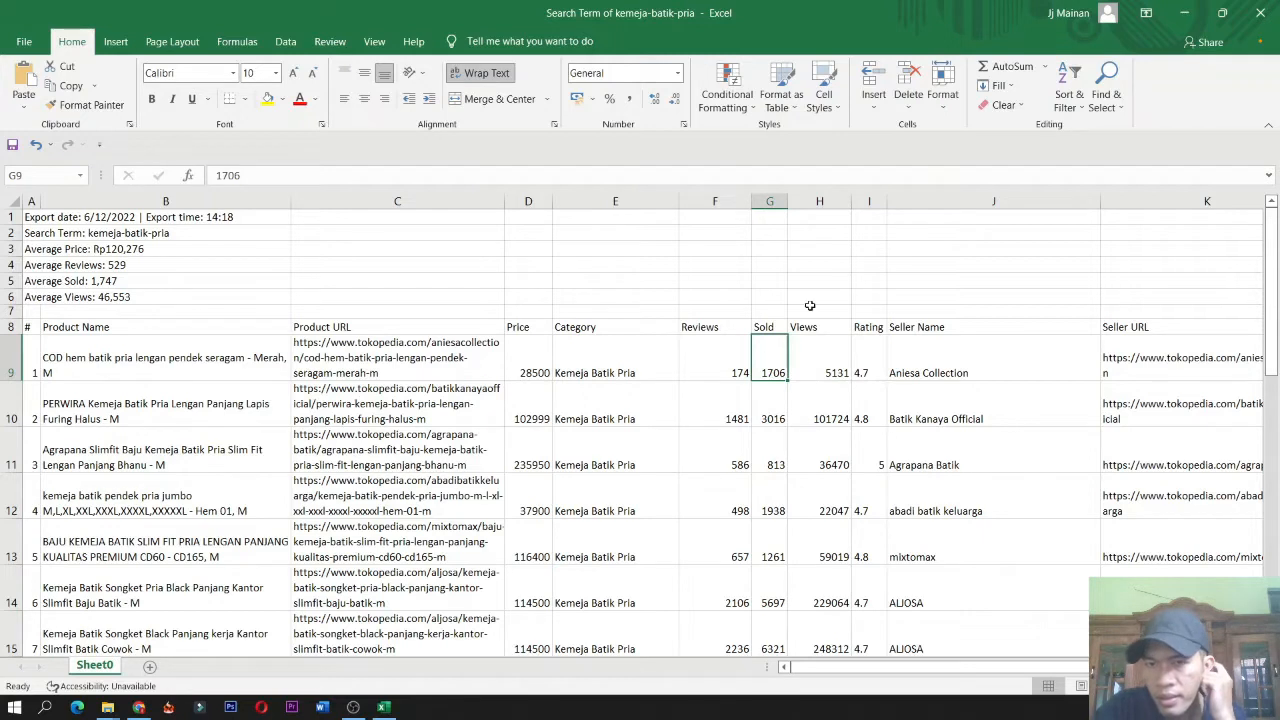
Enter the formula =H9/G9 in cell H4 to divide the first product's views by its sold count.
left_click(808, 264)
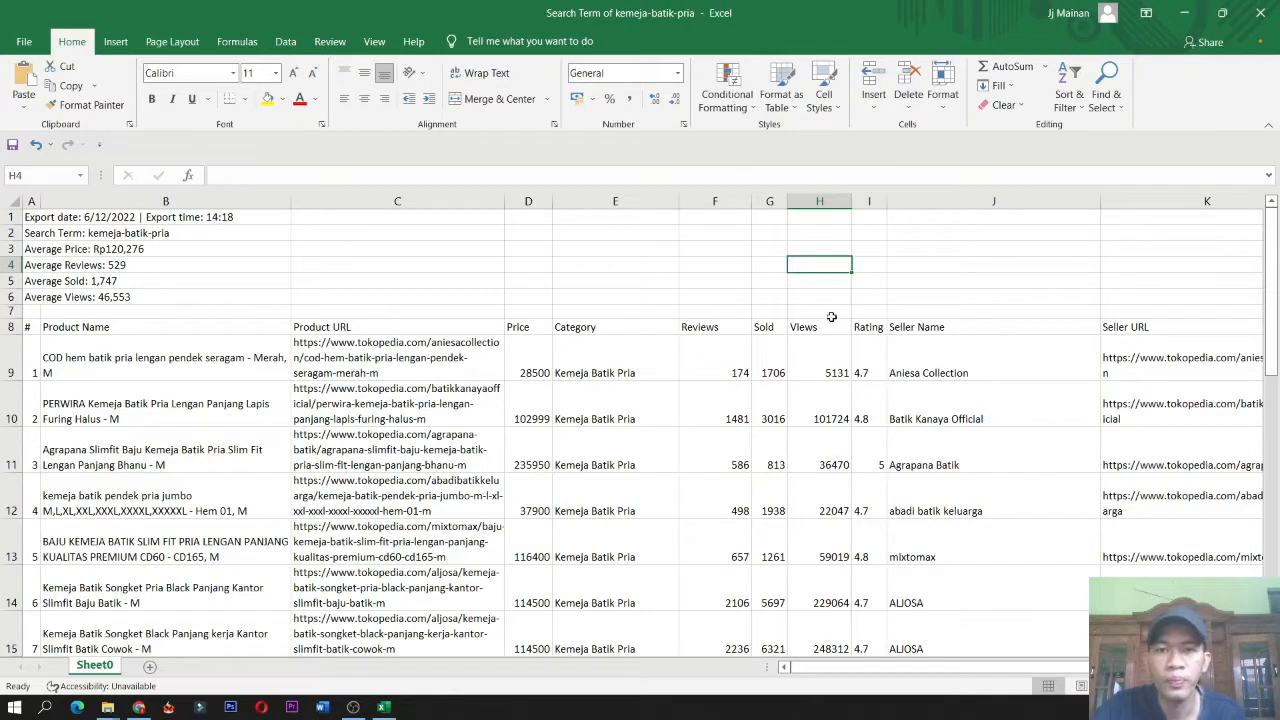
type("=")
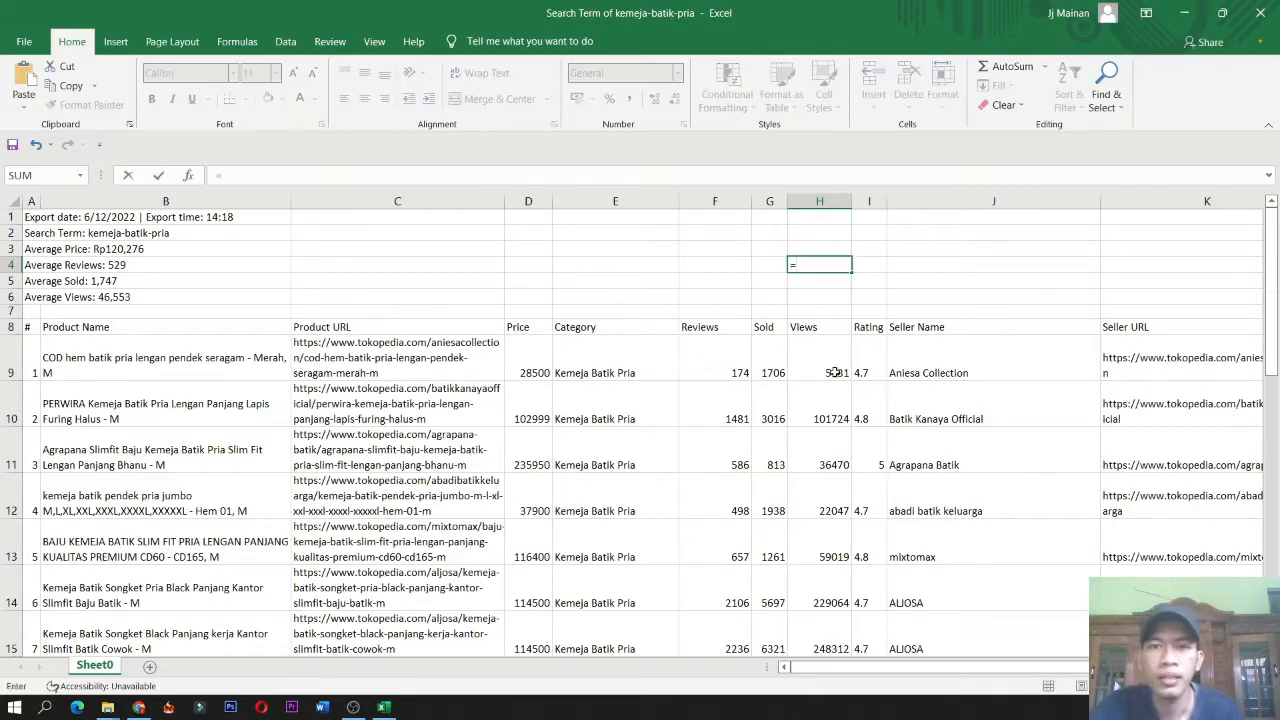
left_click(834, 372)
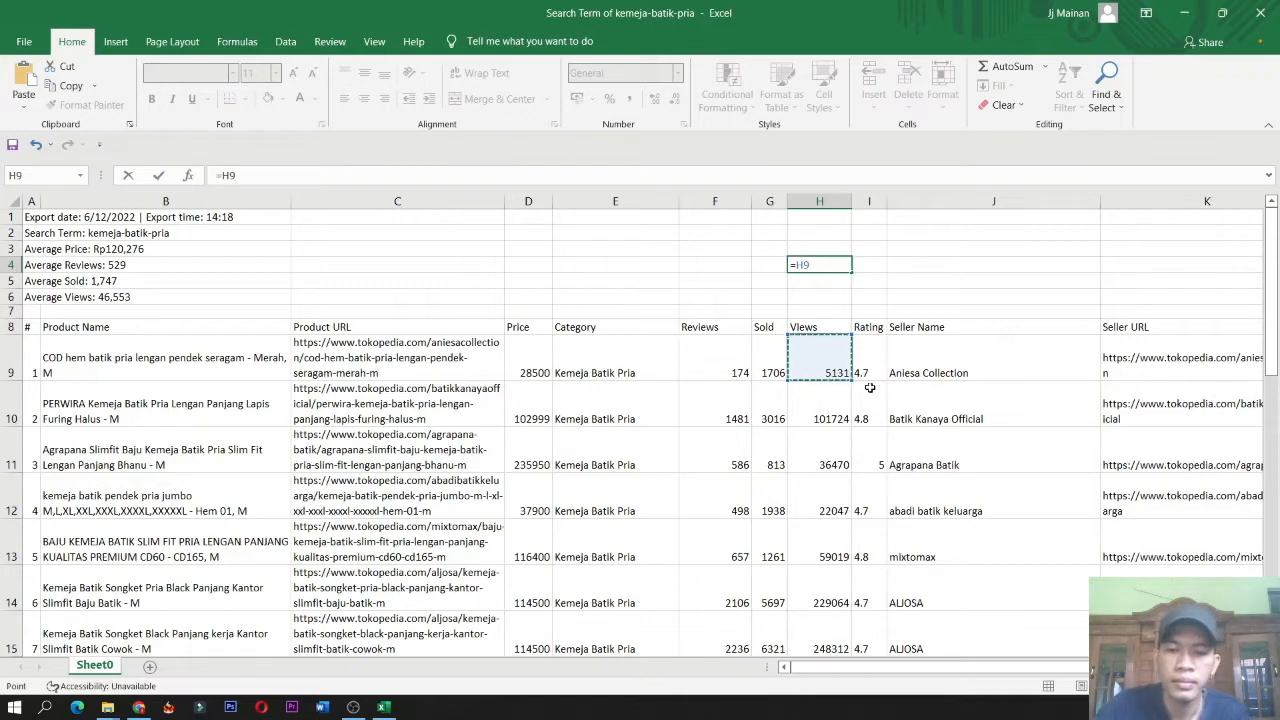
type("/")
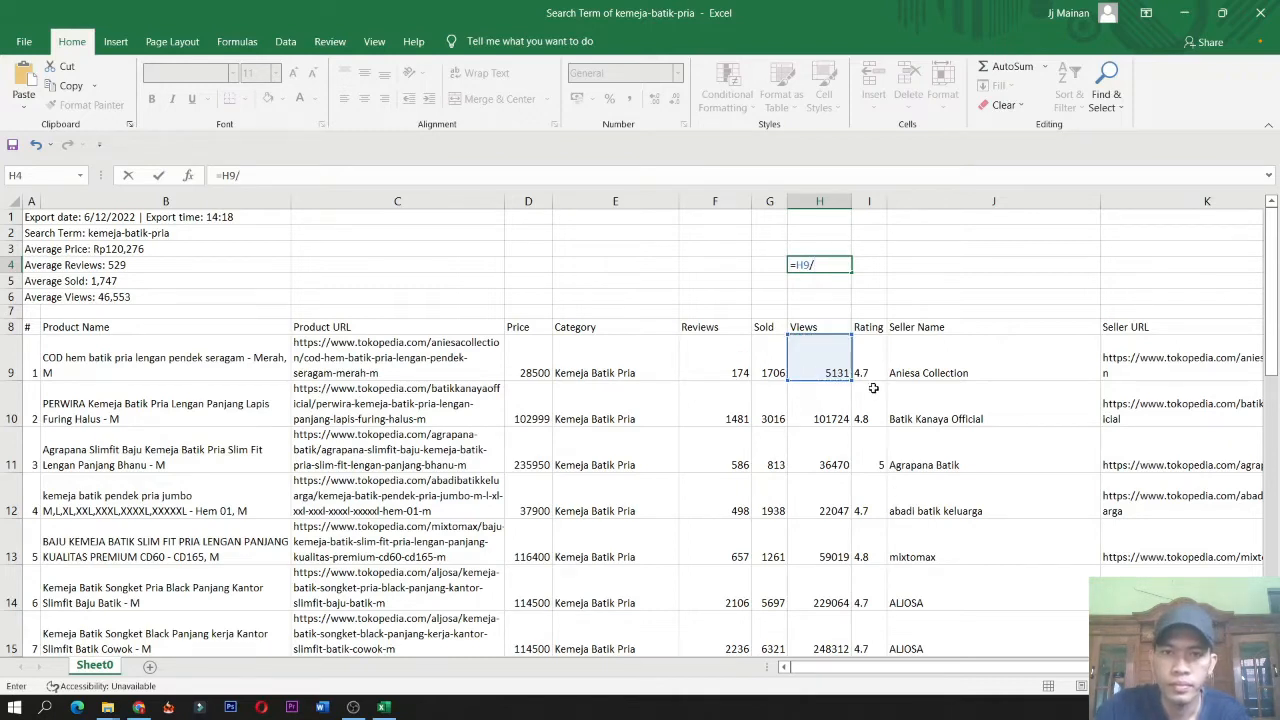
left_click(770, 368)
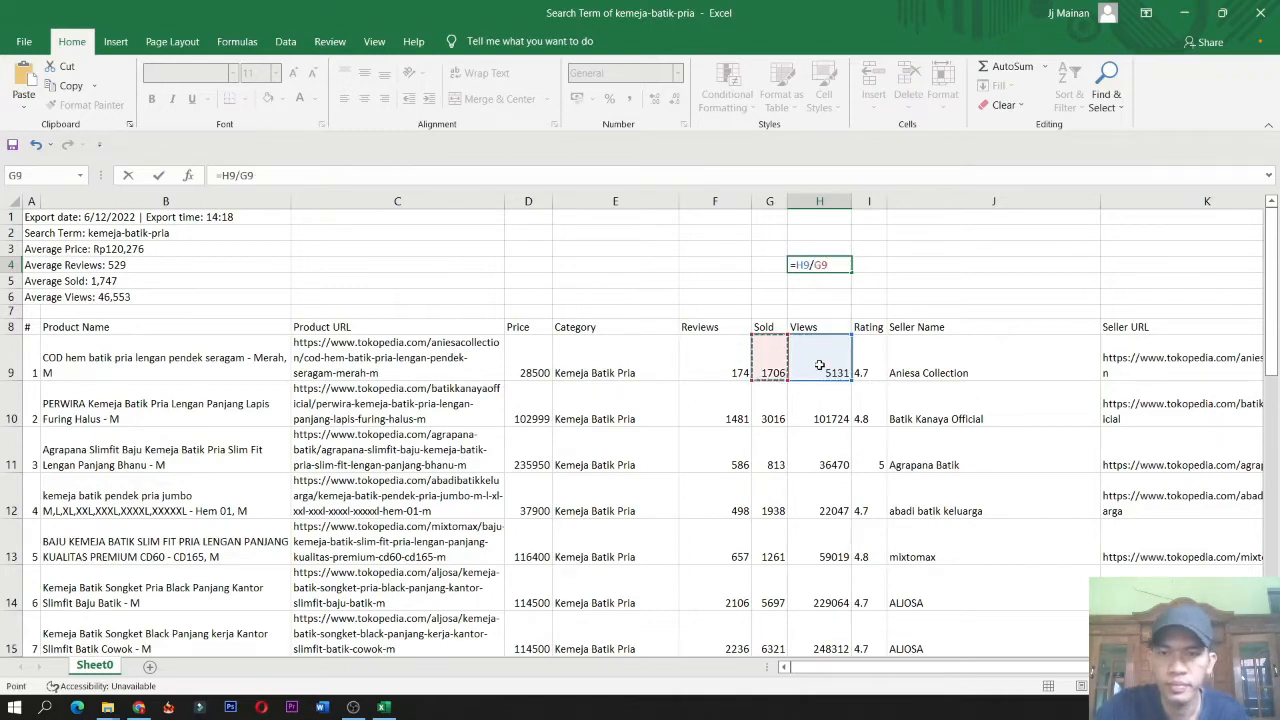
key("Return")
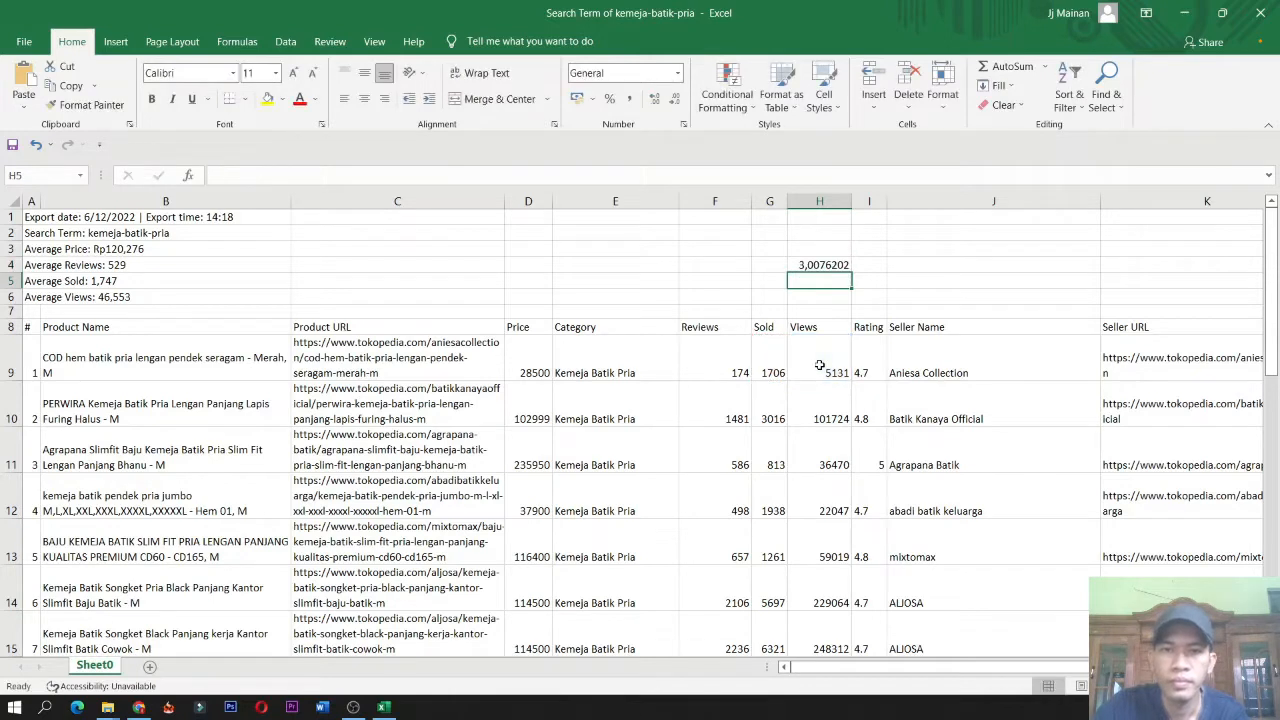
Widen the Rating column of the product table.
left_click(836, 264)
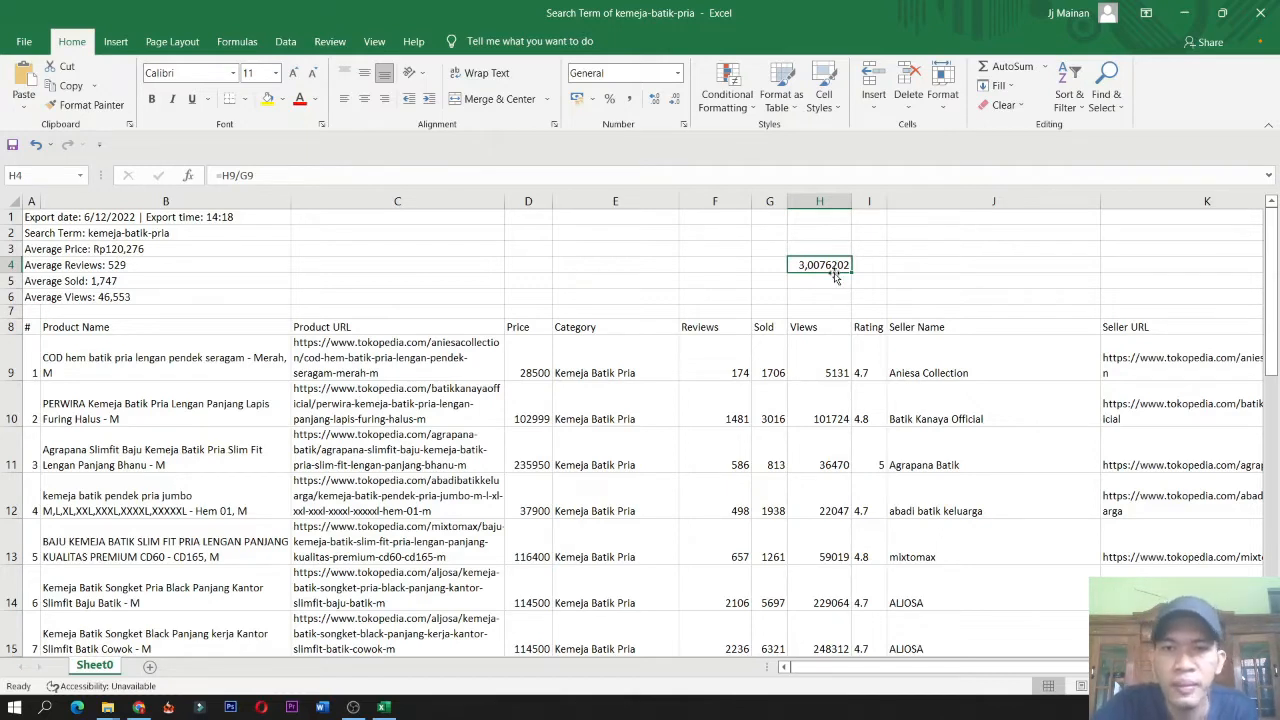
left_click(843, 410)
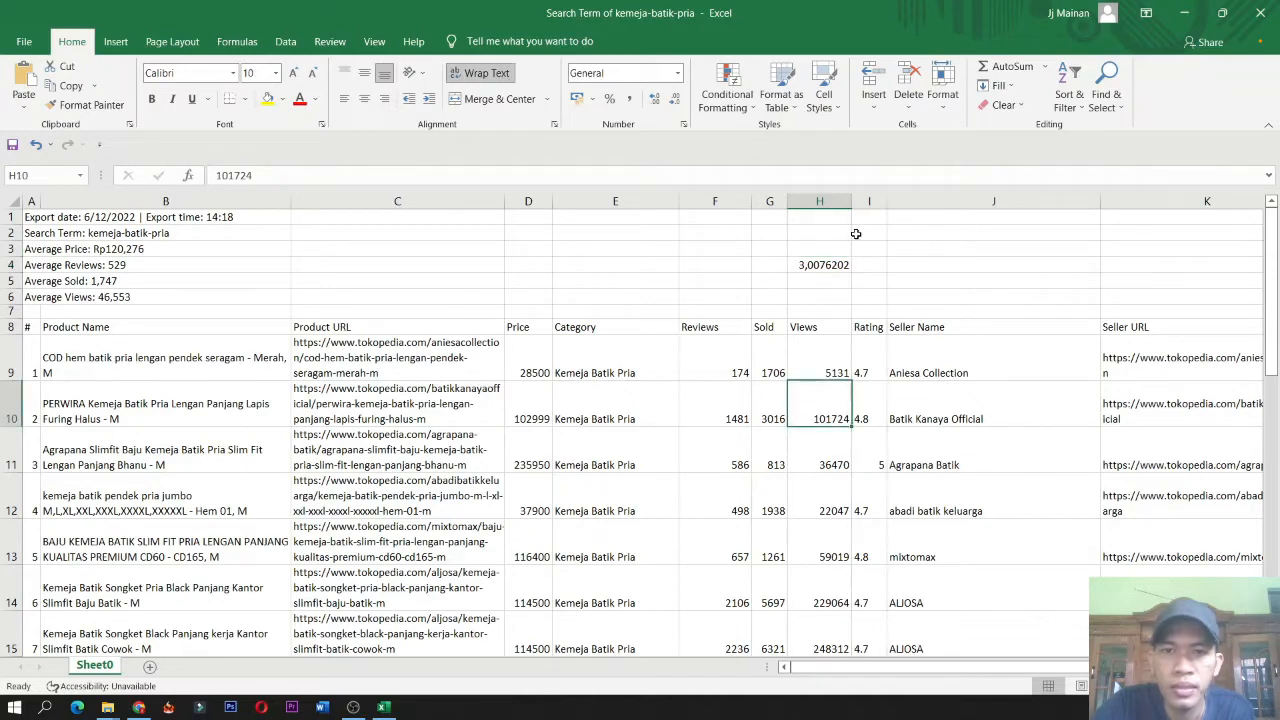
left_click_drag(881, 198, 921, 212)
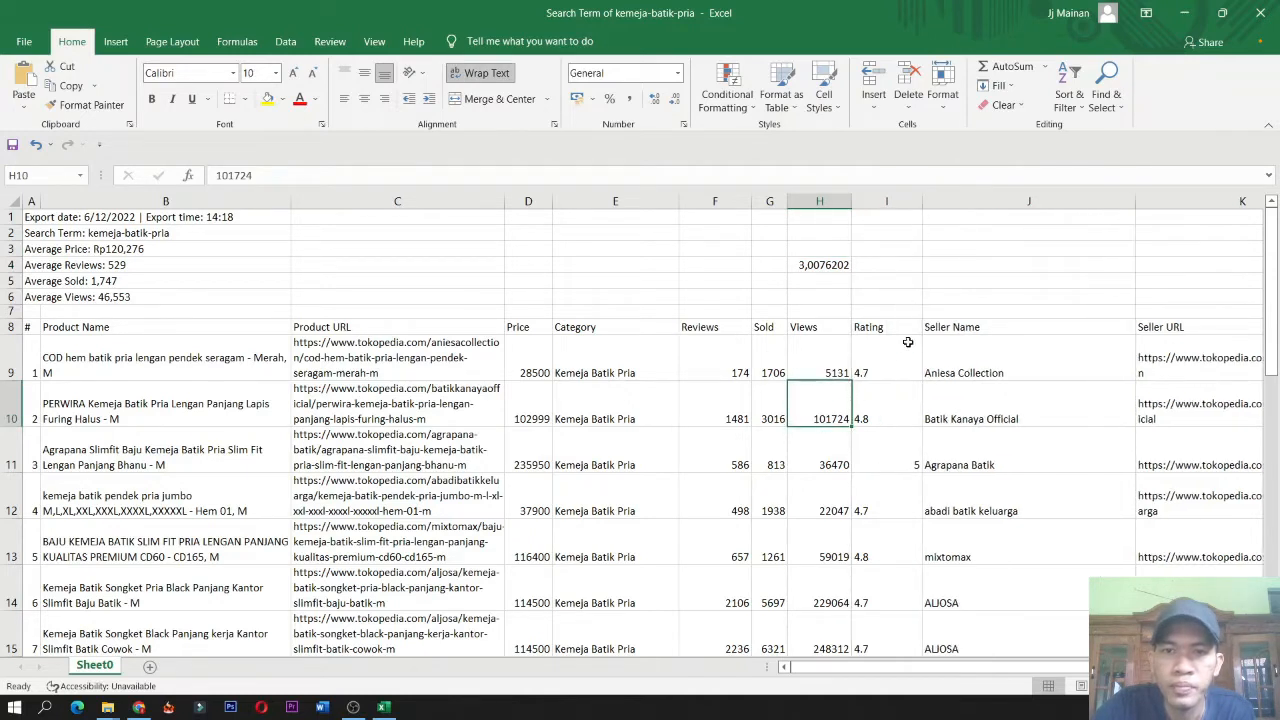
Enter the formula =H10/G10 in cell I4 to divide the second product's views by its sold count.
left_click(902, 262)
type("=")
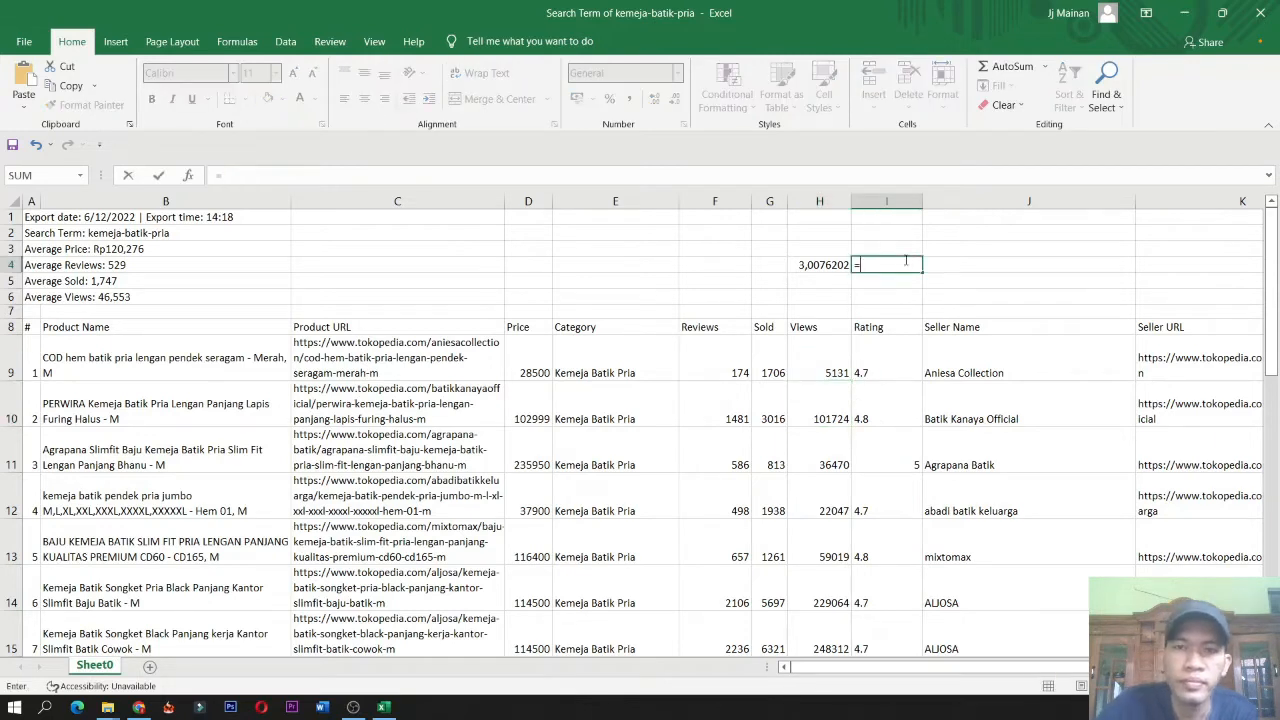
left_click(820, 418)
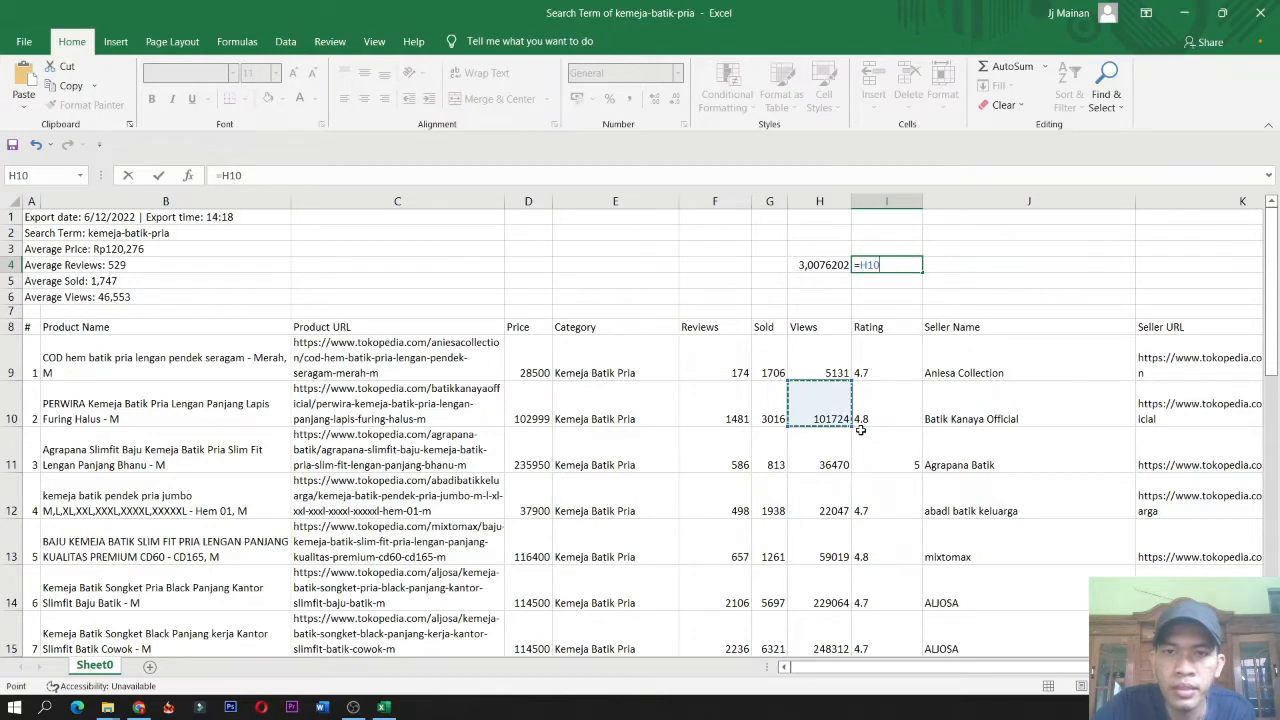
type("/")
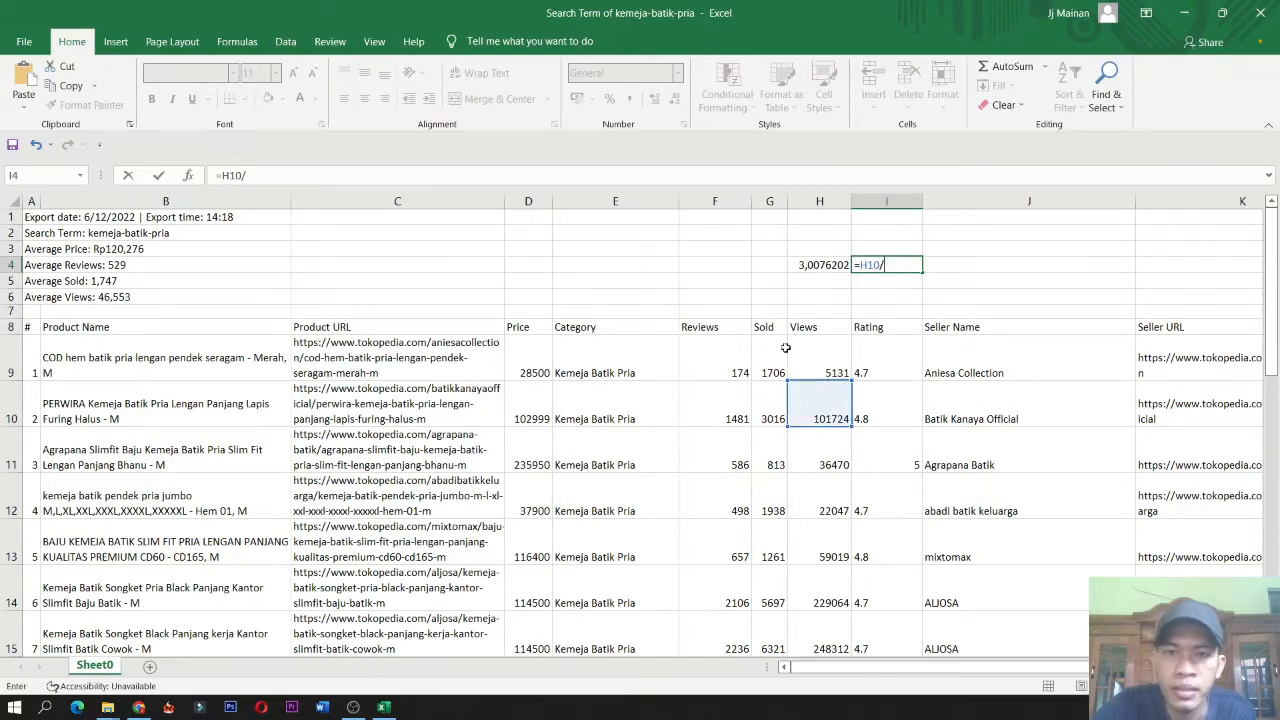
left_click(772, 413)
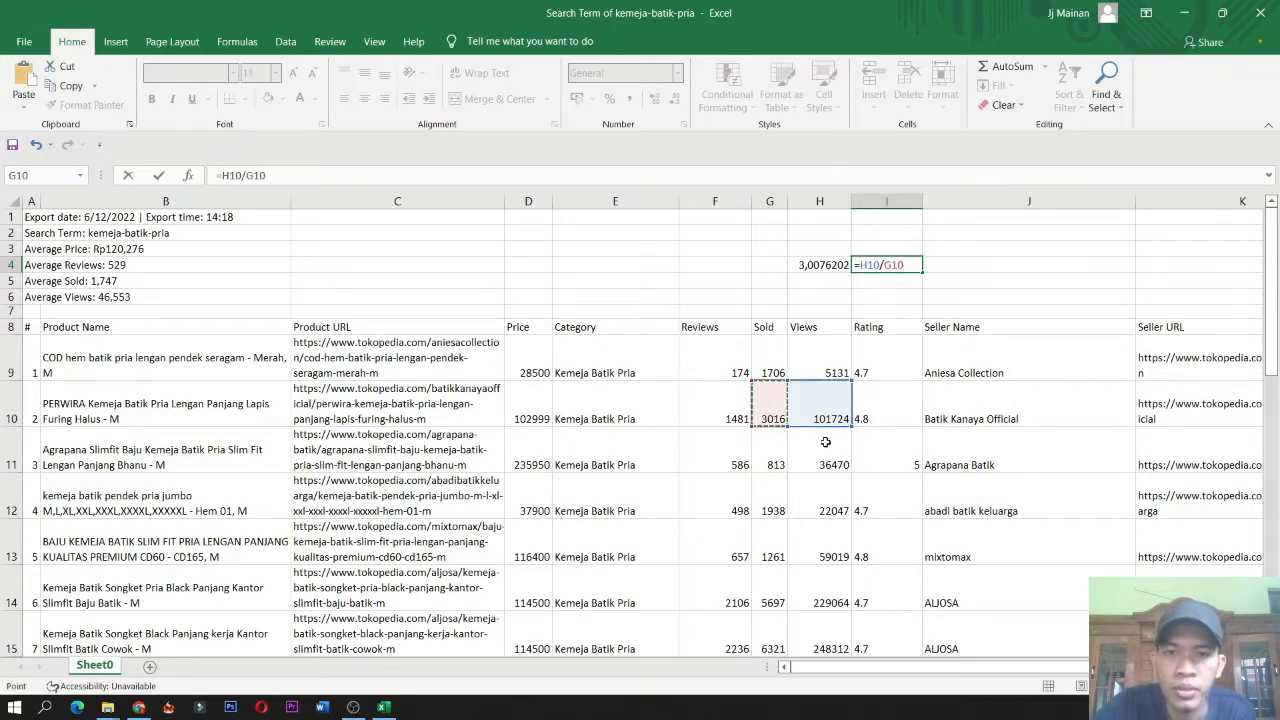
key("Return")
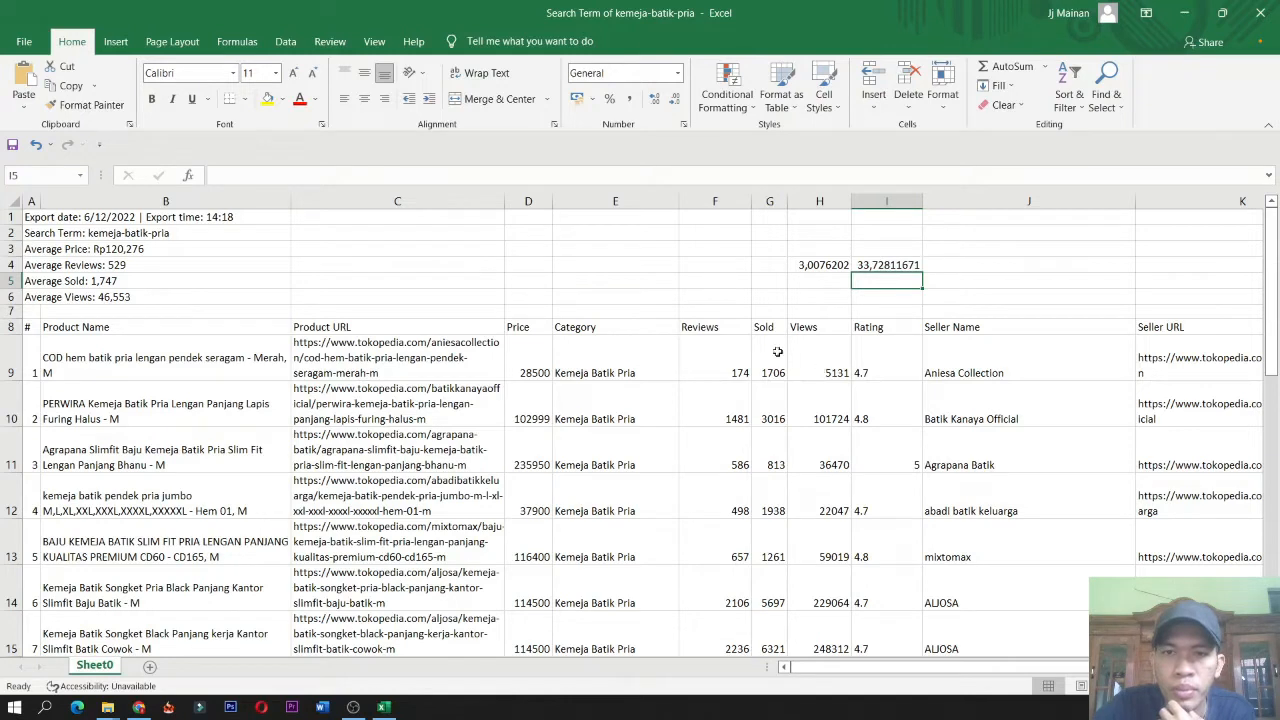
Widen the Price column of the product table.
left_click(820, 265)
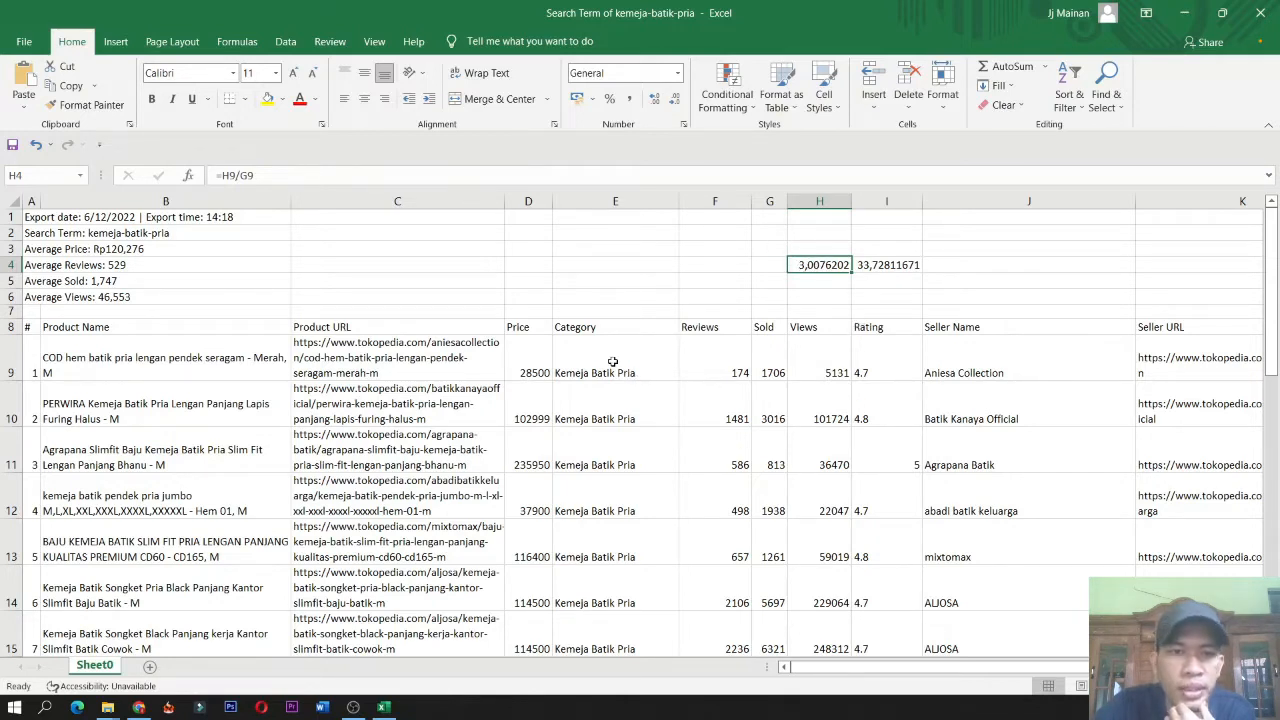
left_click(534, 361)
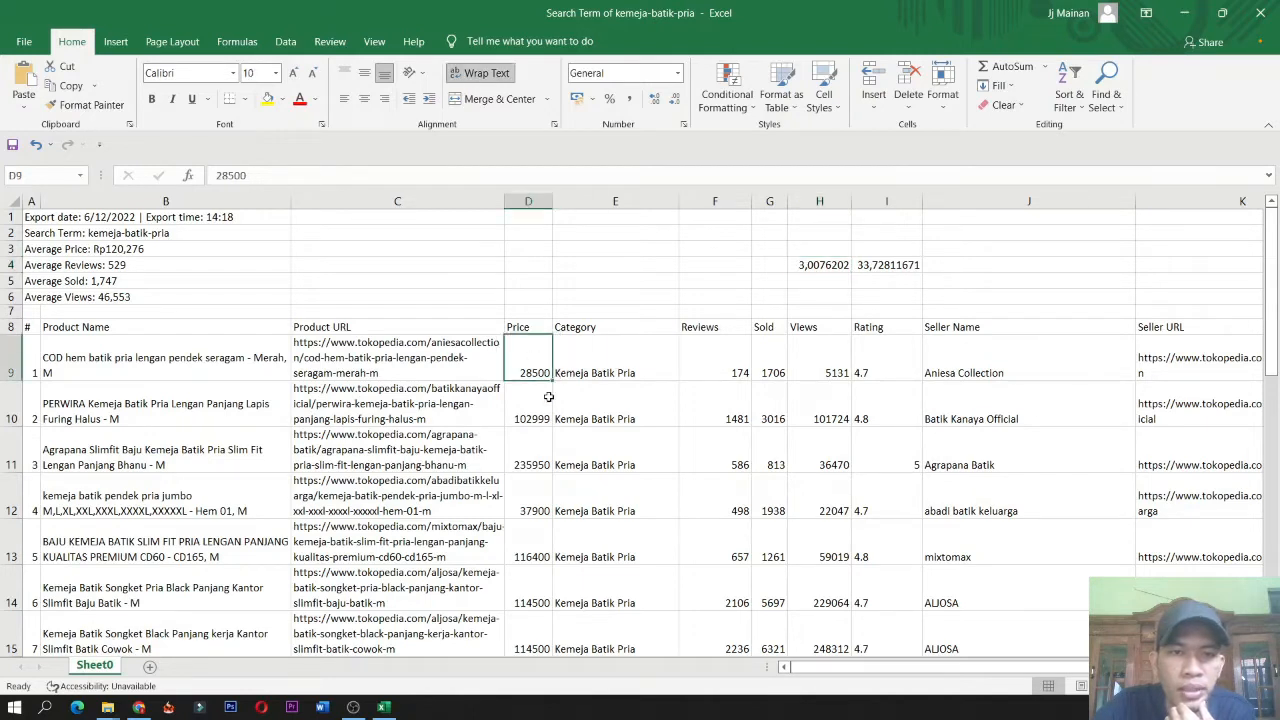
left_click_drag(552, 196, 578, 200)
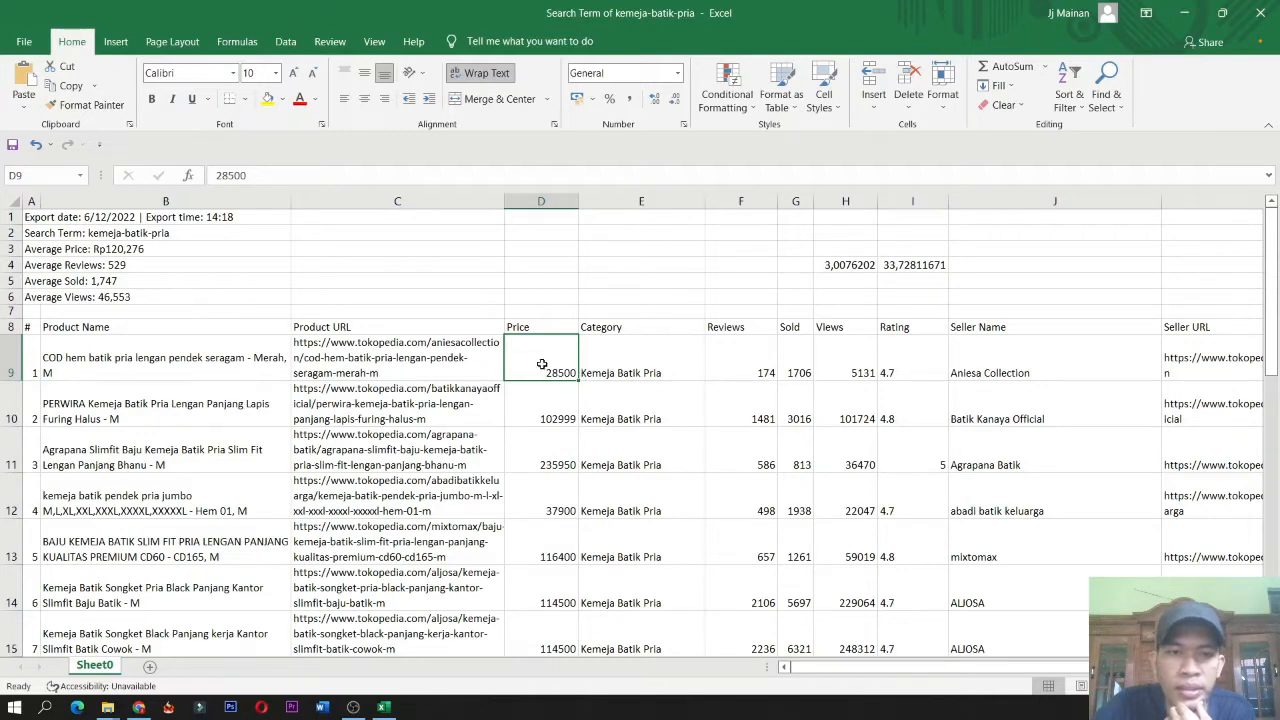
Inspect the Reviews, Sold, Views and Rating values of the first product rows.
left_click(903, 370)
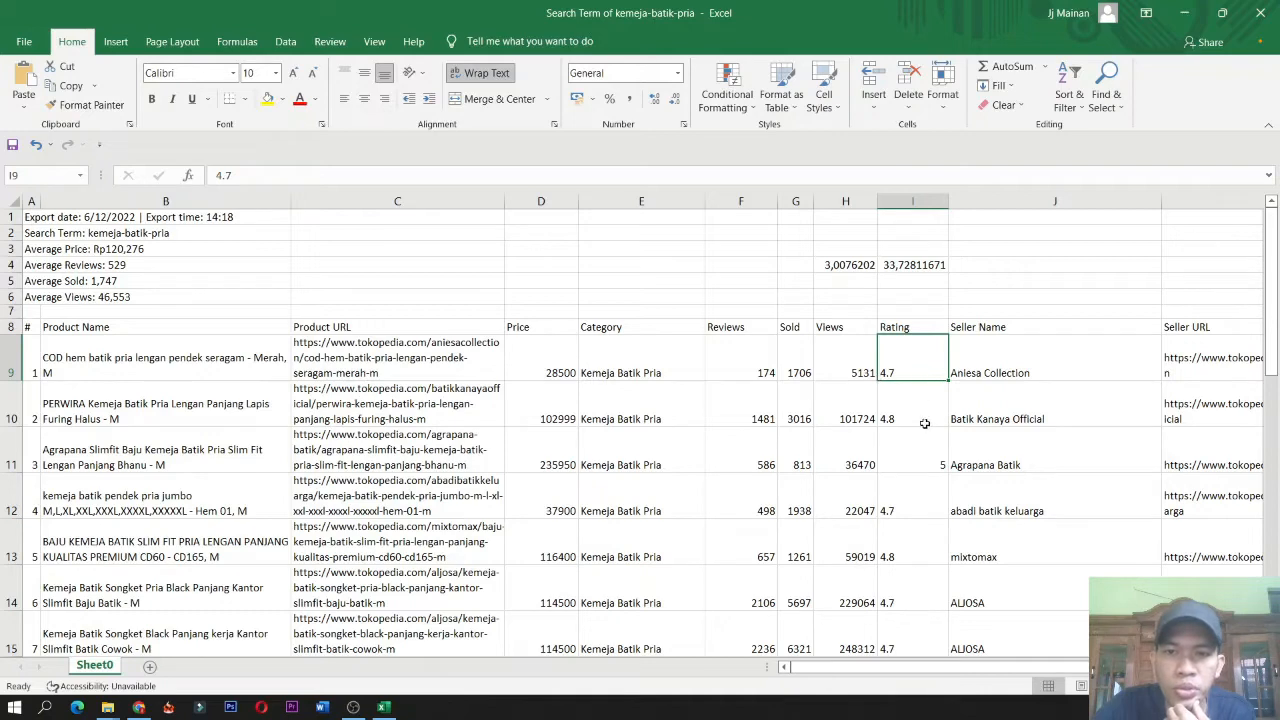
scroll(975, 418, "down", 1)
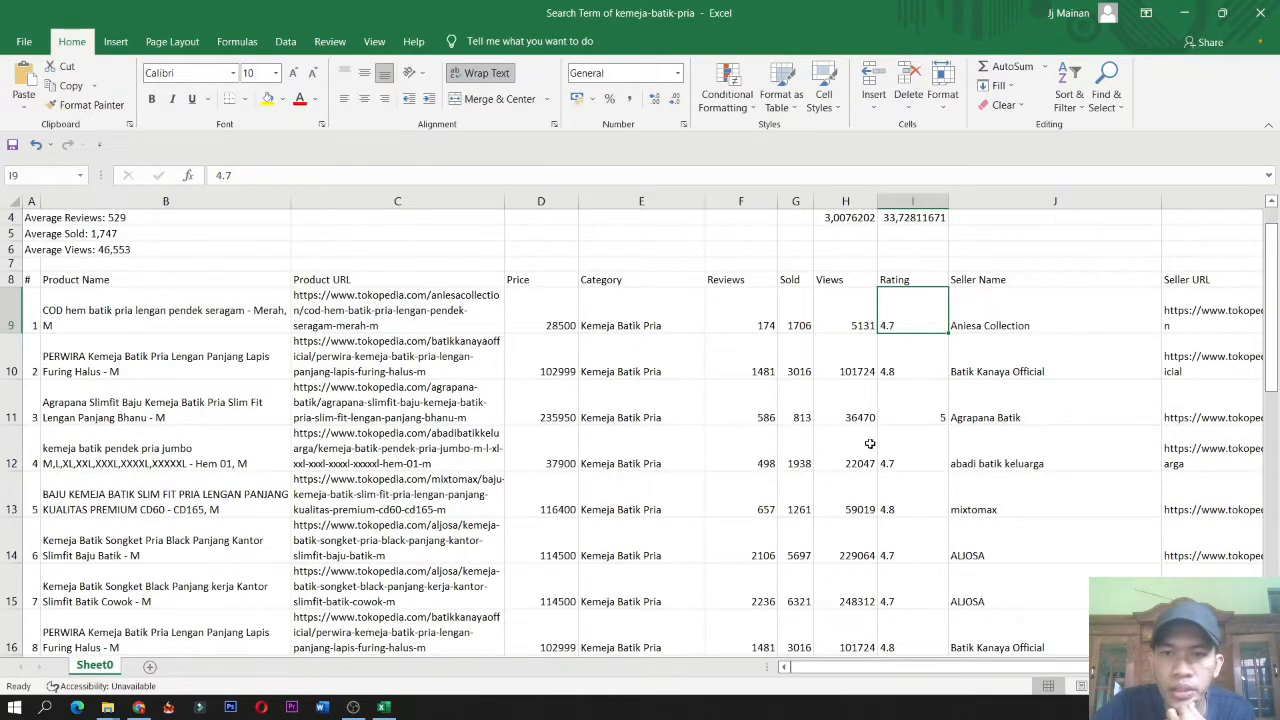
left_click(854, 400)
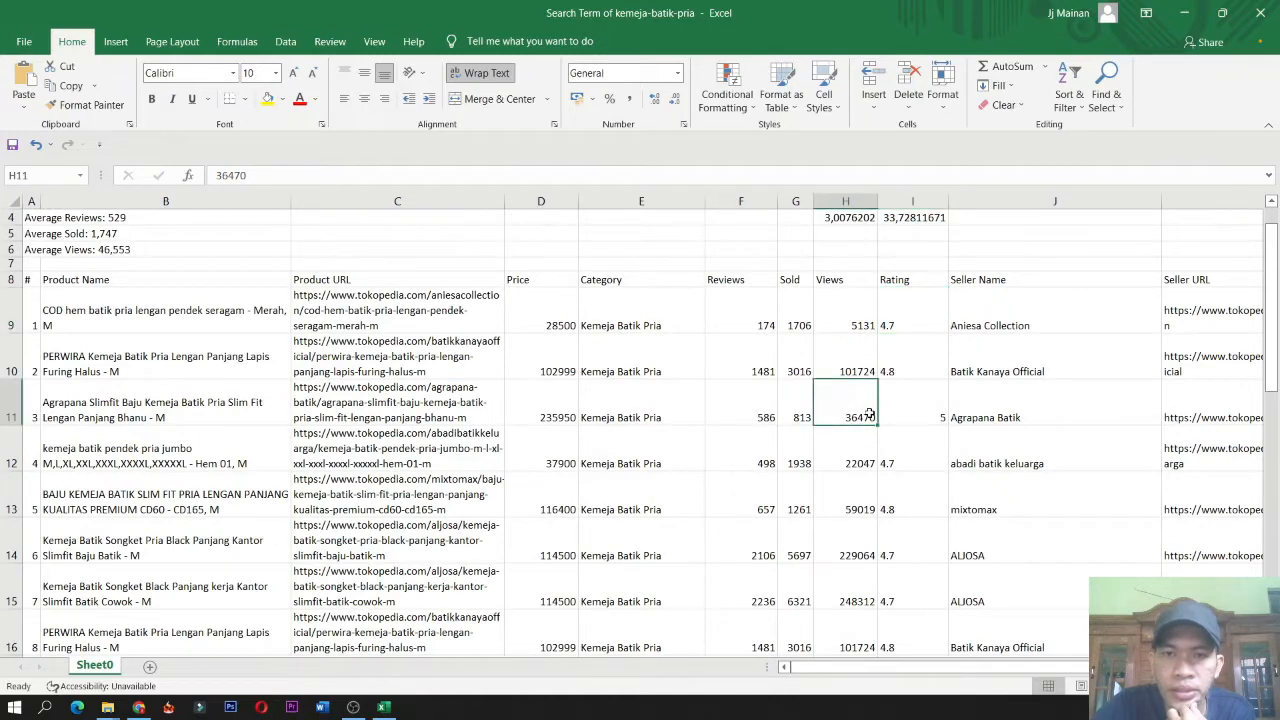
left_click(758, 314)
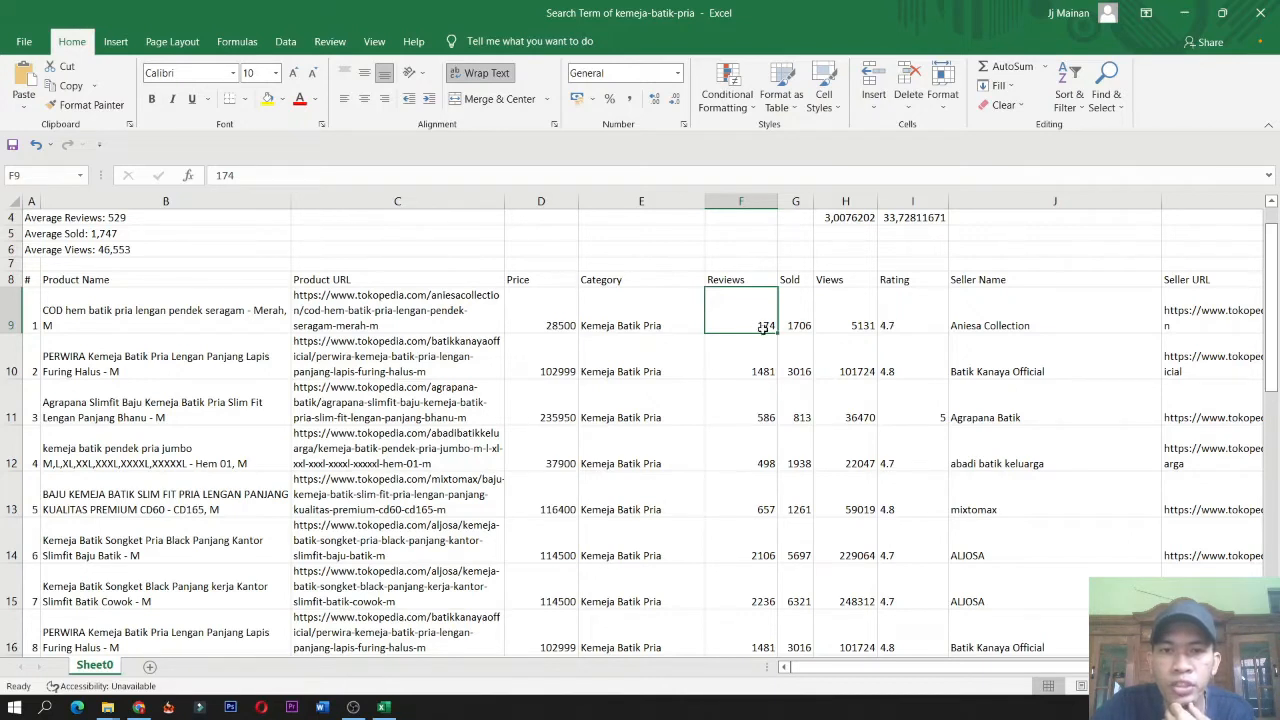
left_click(823, 322)
left_click(752, 323)
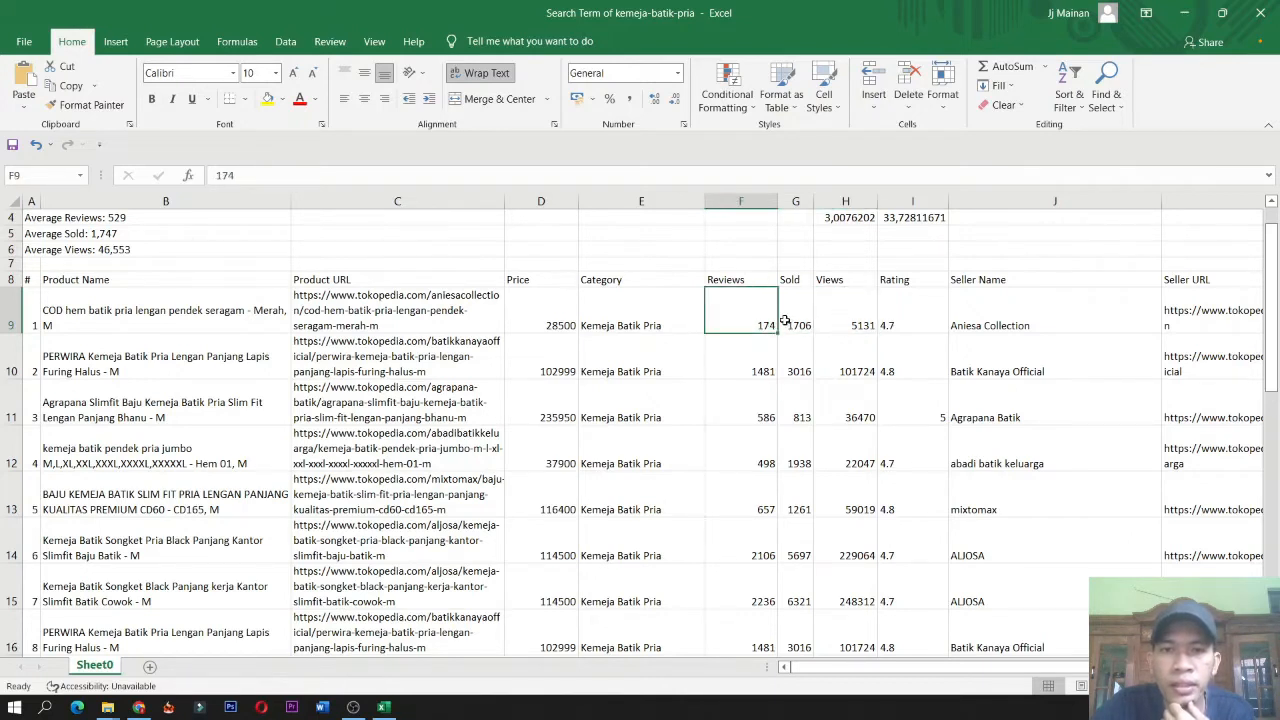
mouse_move(762, 322)
left_mouse_down()
mouse_move(805, 322)
mouse_move(766, 323)
left_mouse_up()
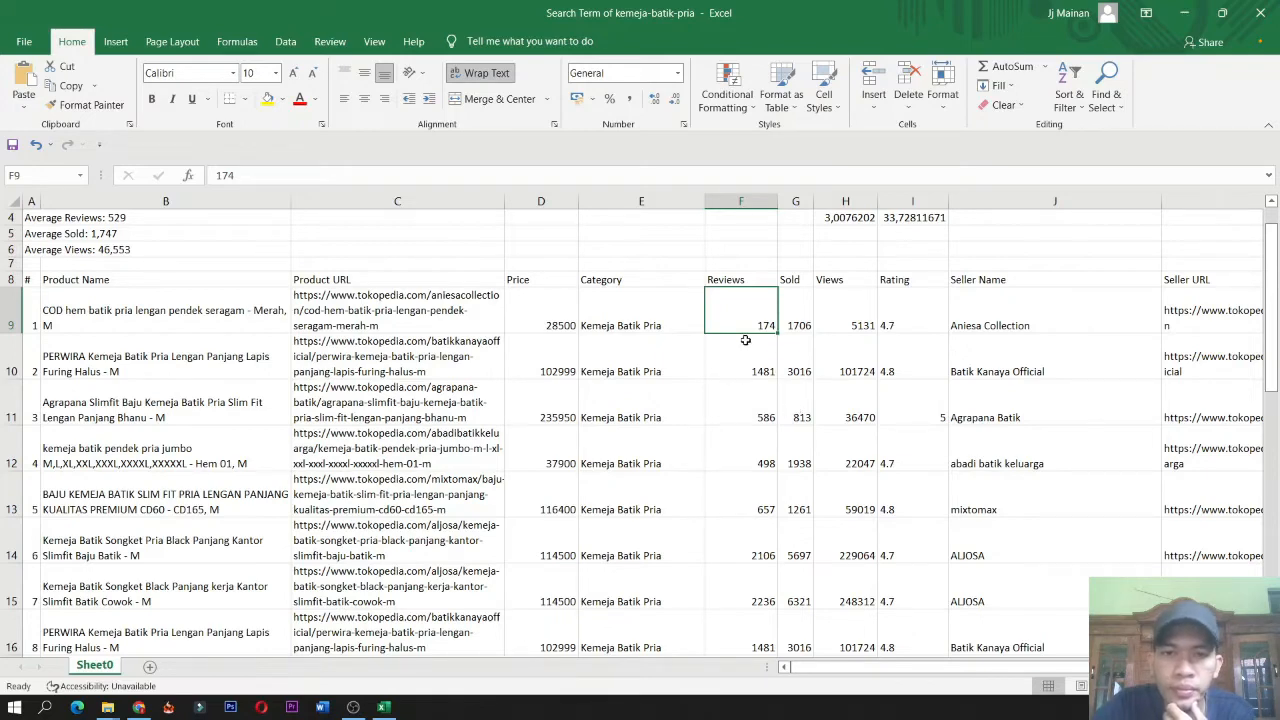
scroll(914, 440, "down", 1)
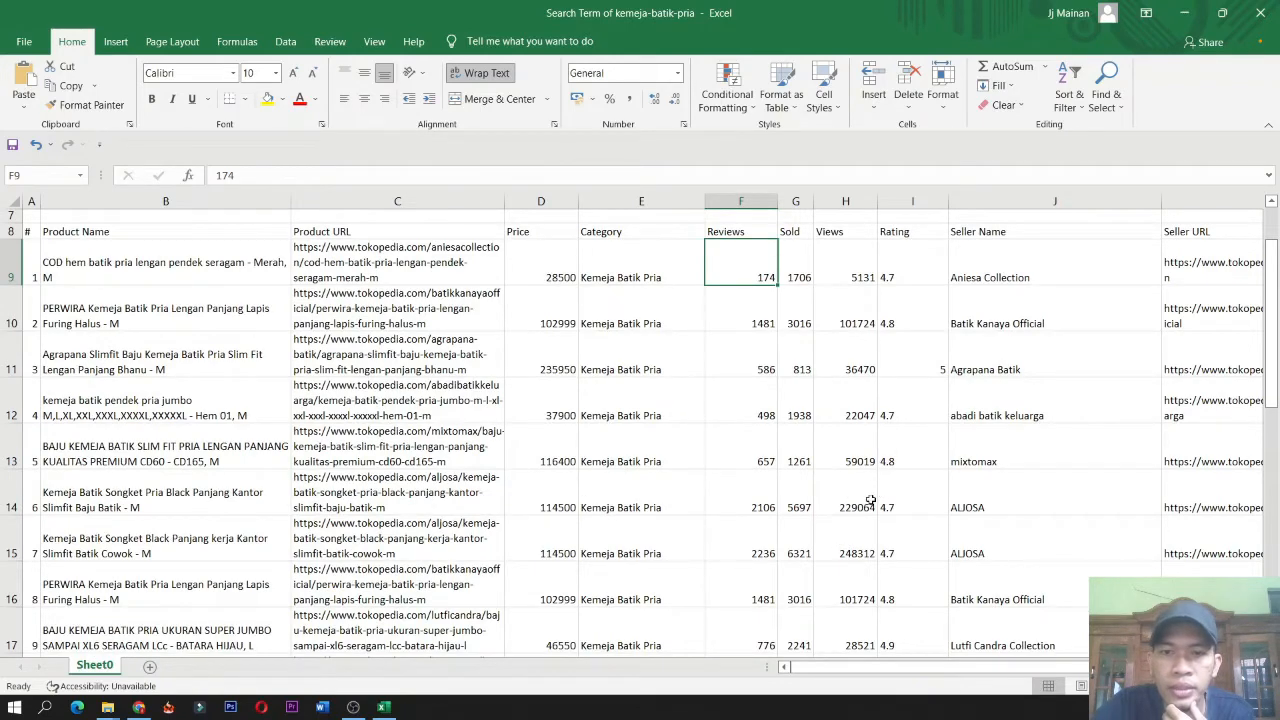
scroll(959, 374, "up", 2)
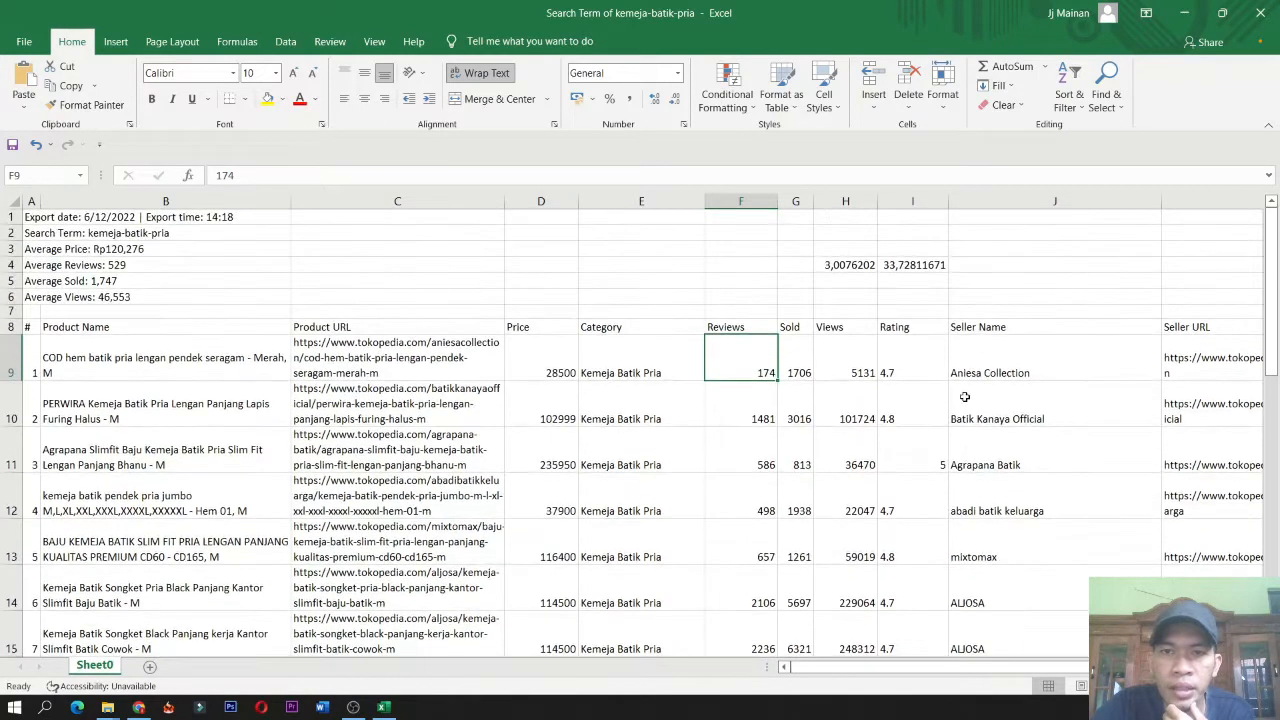
Enter the formula =H14/G14 in cell J4 for the sixth product's views-to-sold ratio and left-align it.
left_click(984, 262)
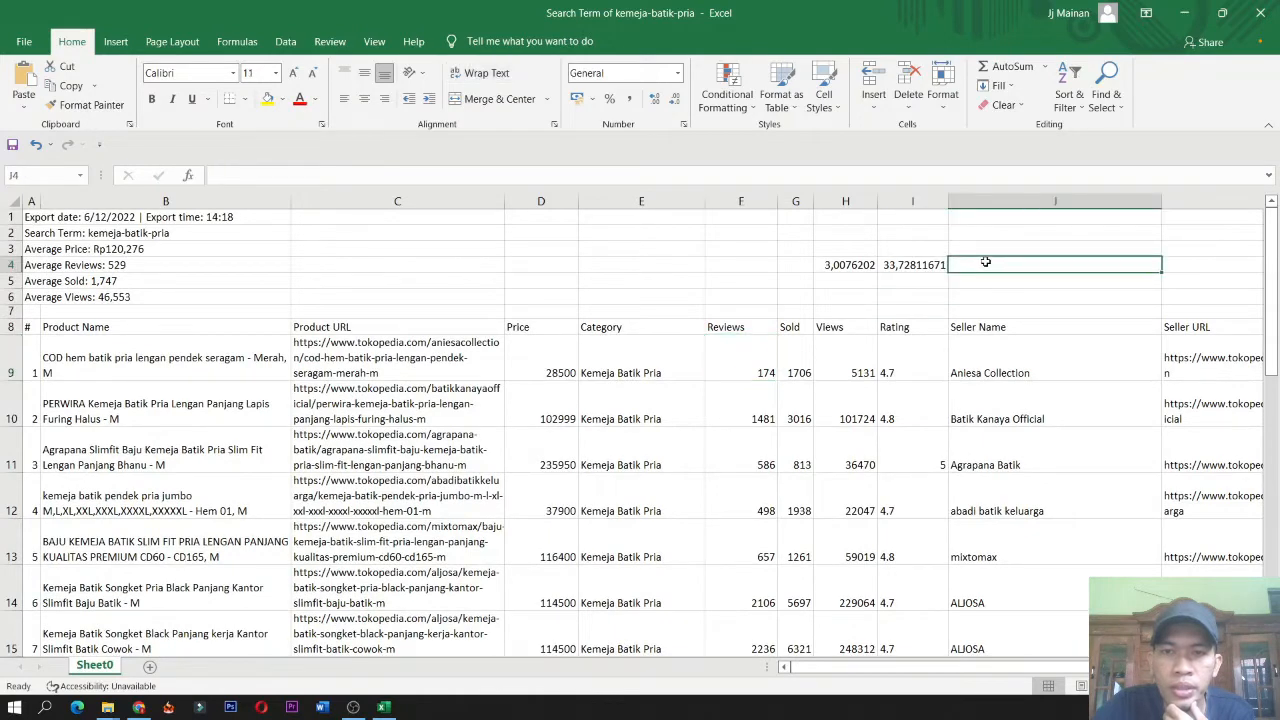
scroll(840, 431, "down", 1)
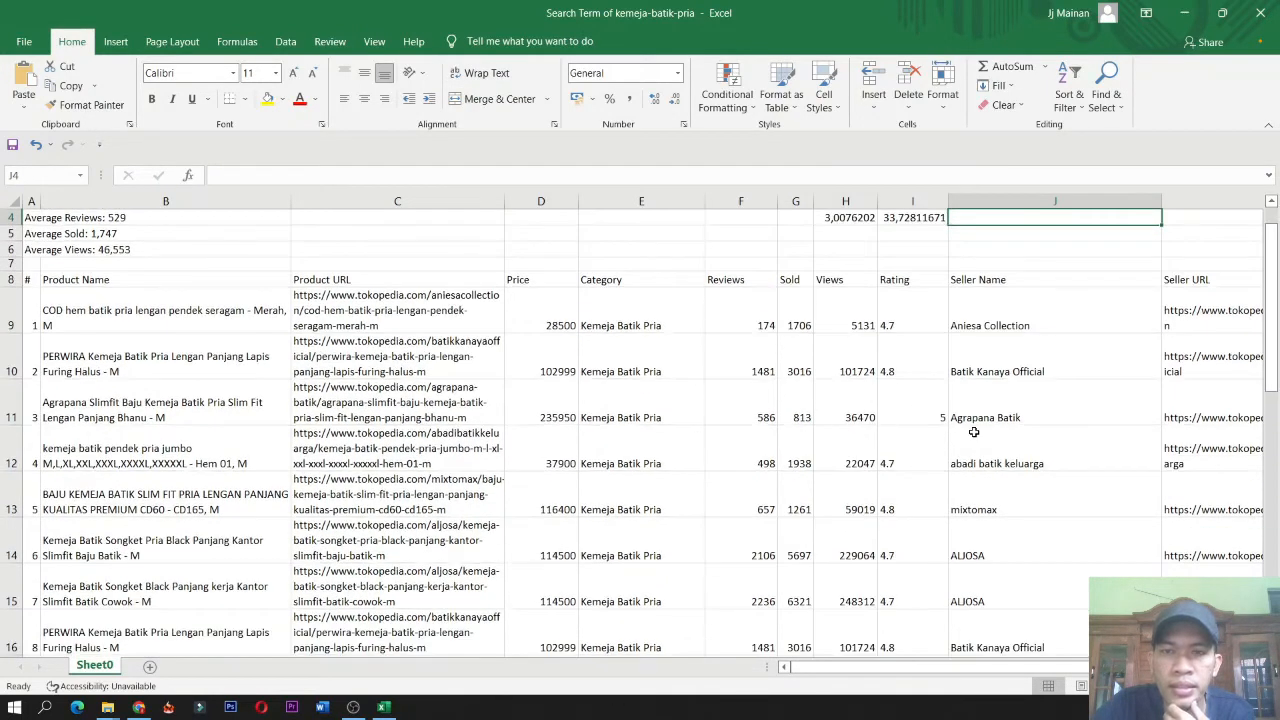
scroll(973, 432, "up", 1)
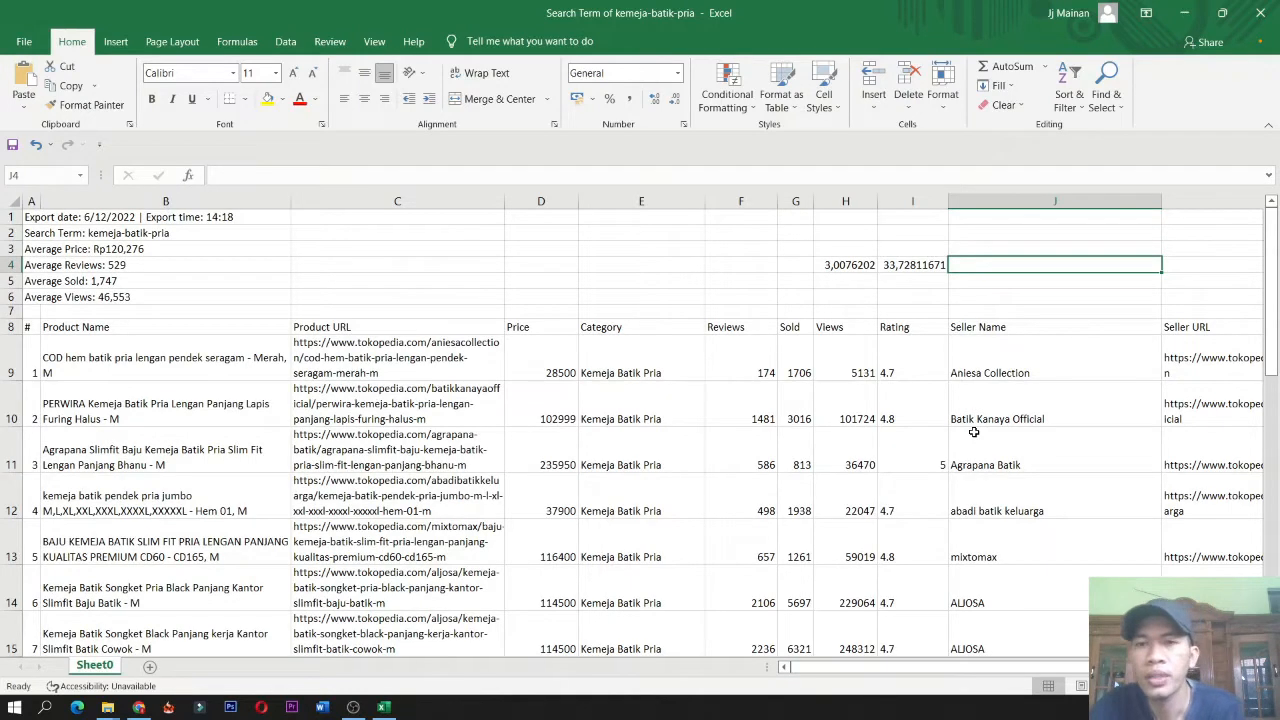
type("=")
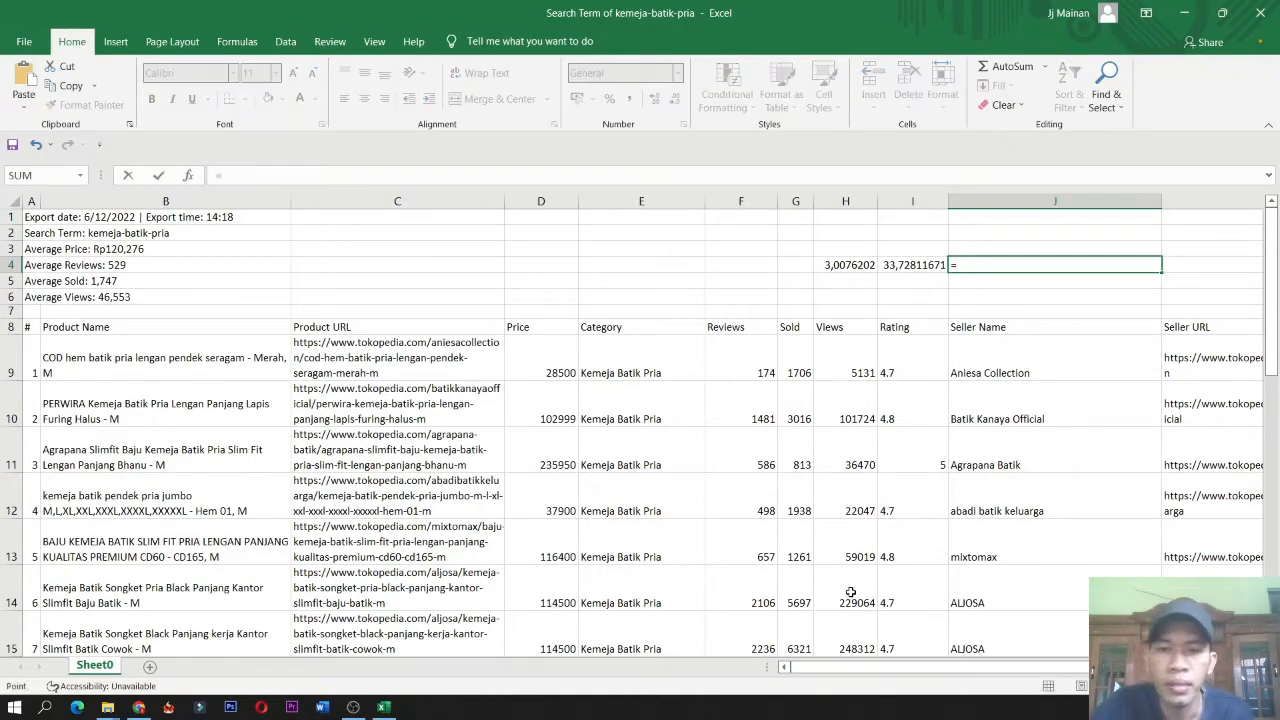
left_click(849, 592)
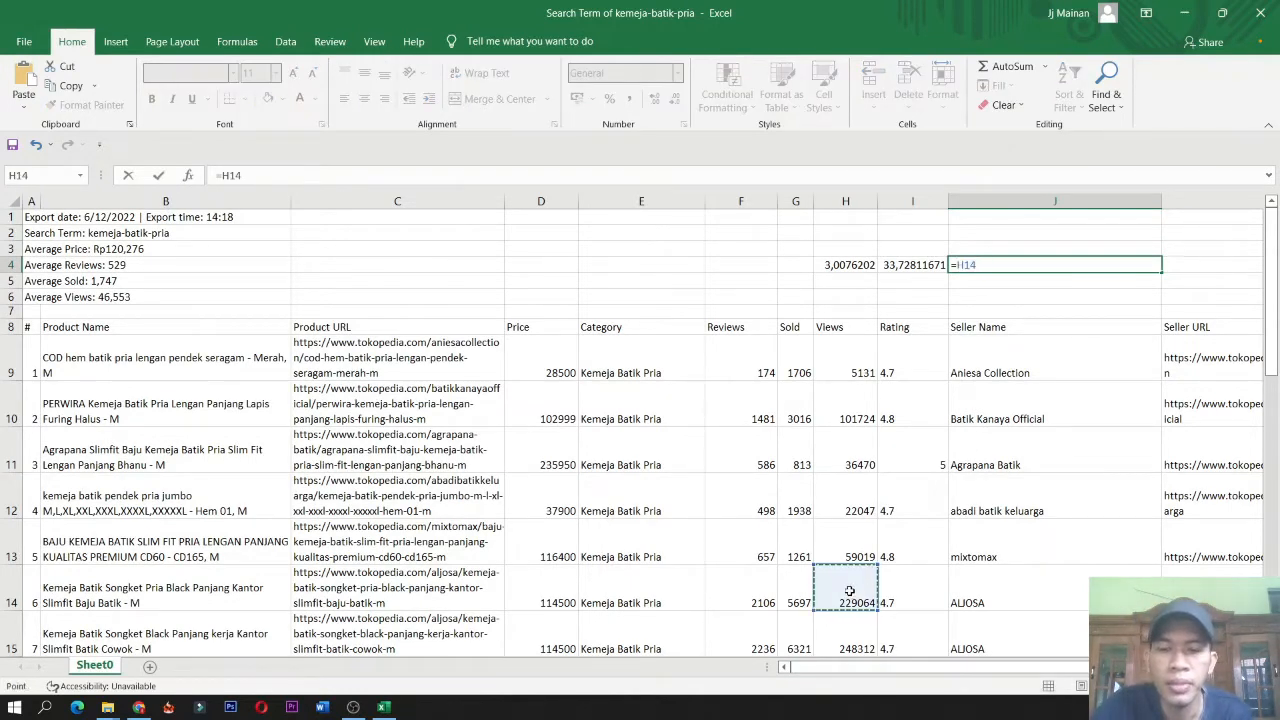
type("/")
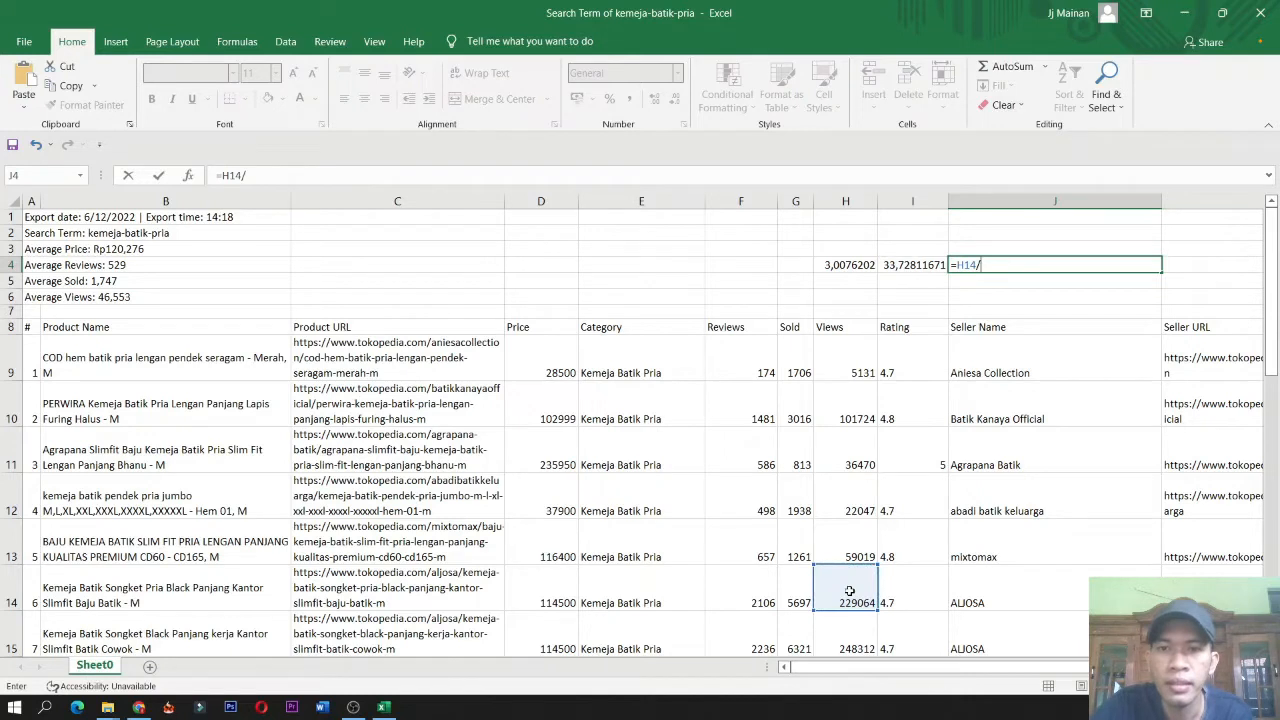
left_click(796, 600)
key("Return")
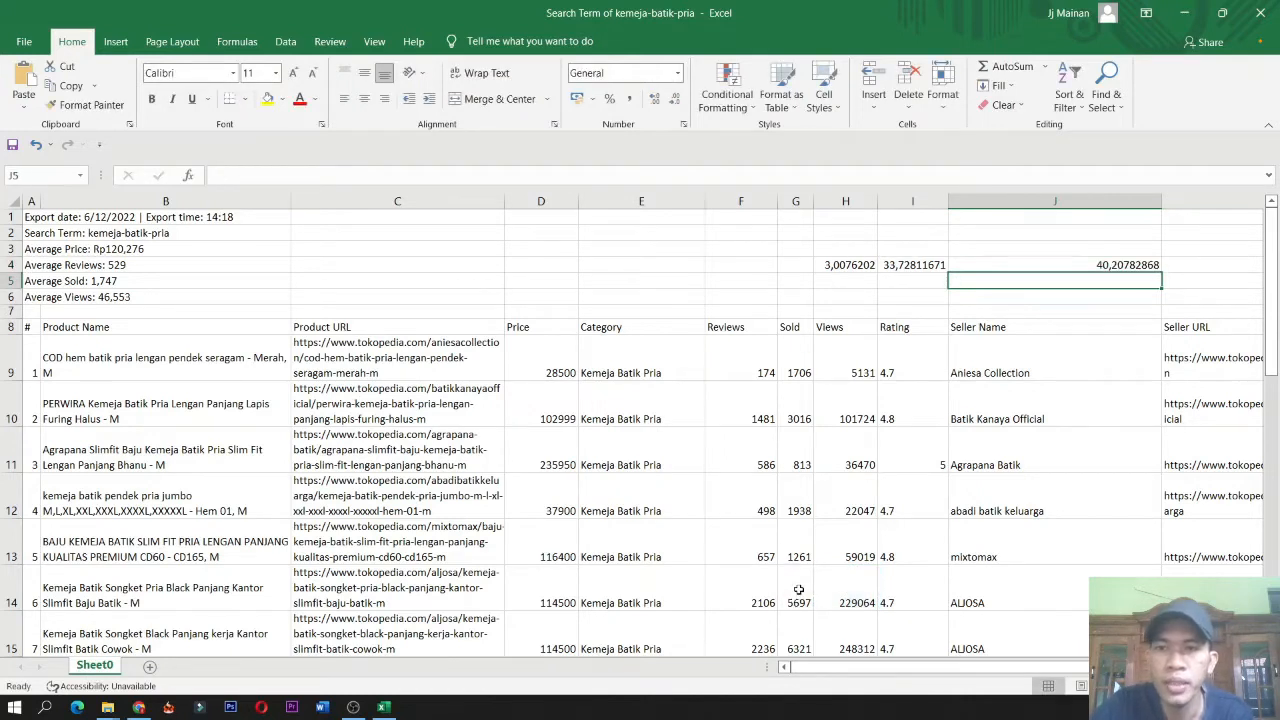
left_click(1075, 266)
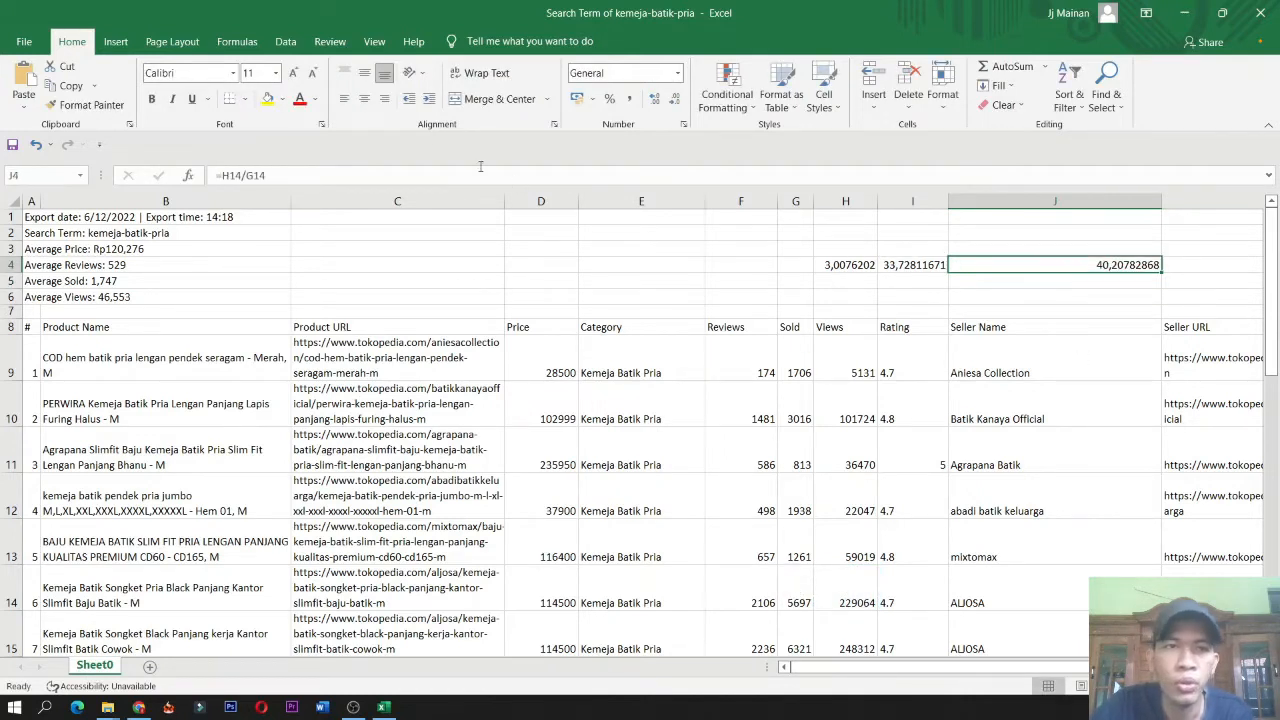
left_click(344, 98)
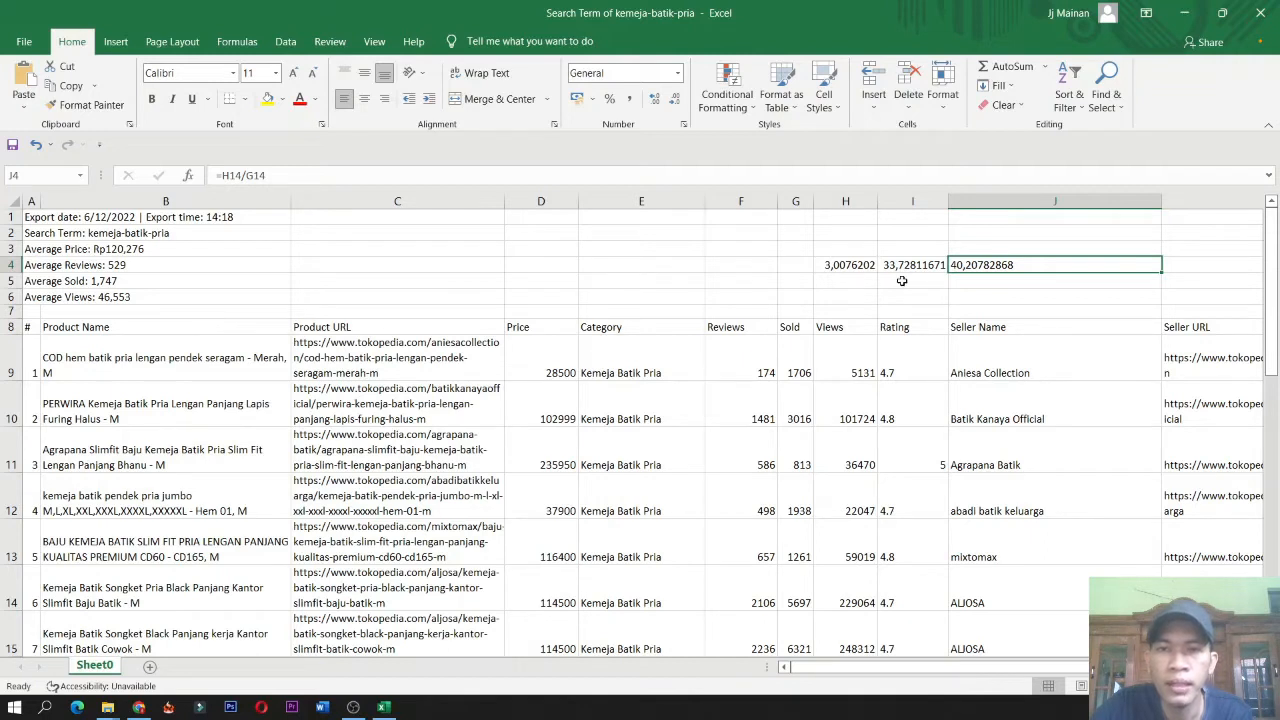
Review the sixth product's Views and Sold cells and scroll through the product table.
left_click(855, 603)
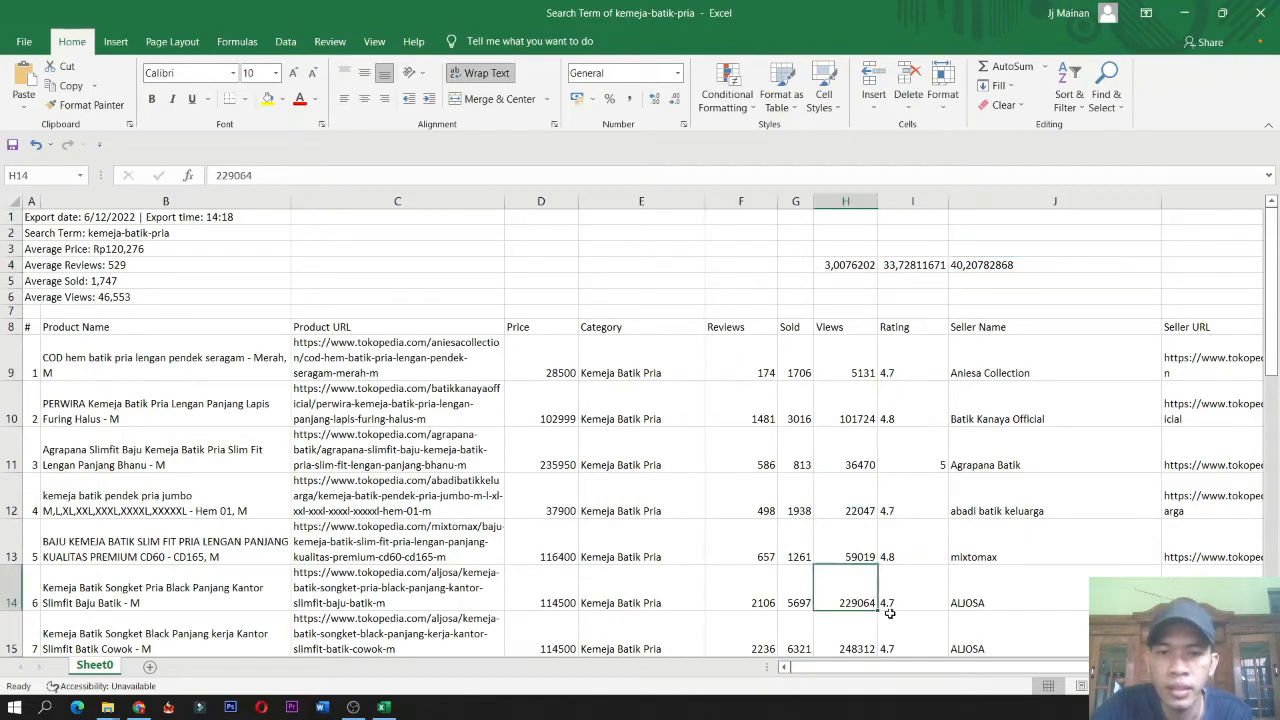
left_click(800, 604)
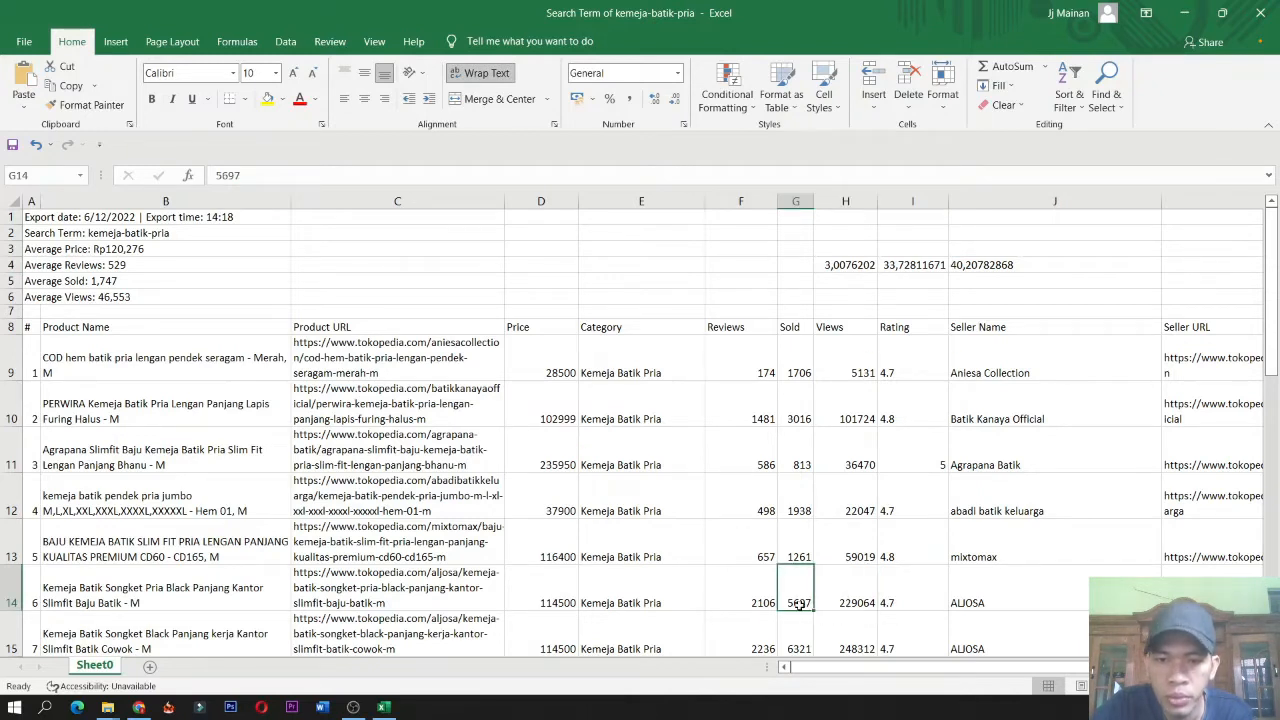
left_click(850, 608)
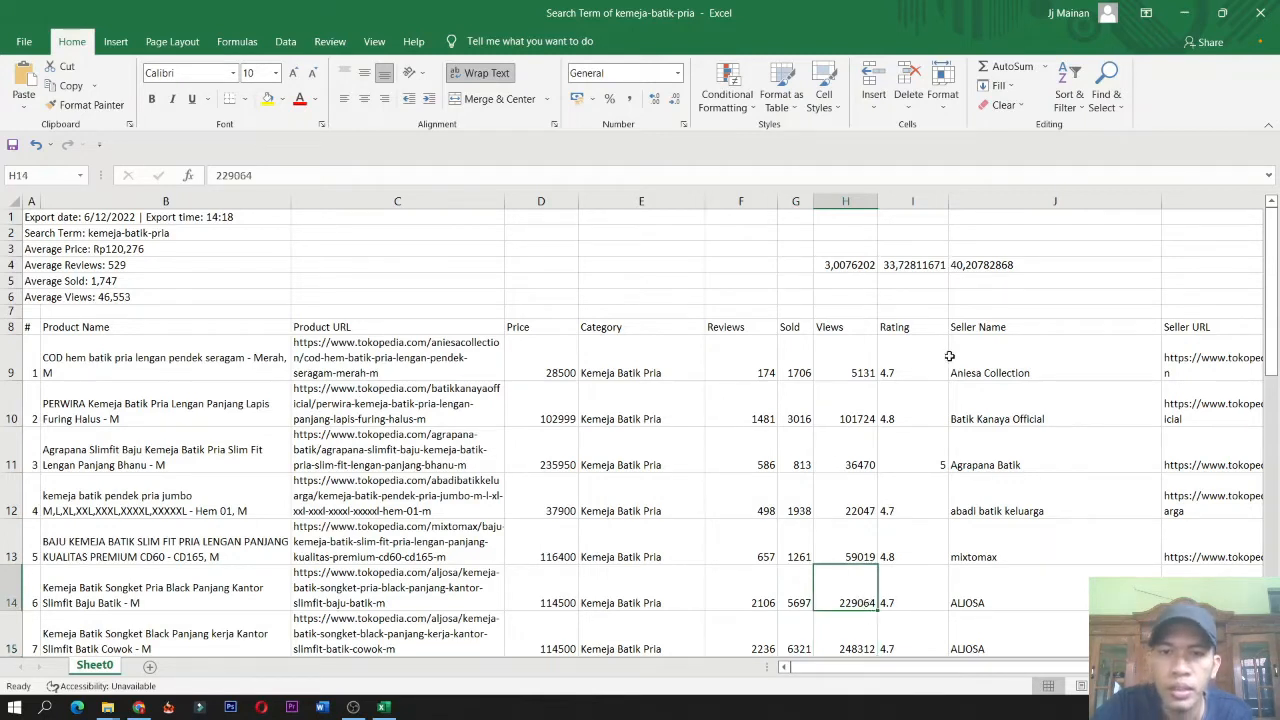
left_click(997, 267)
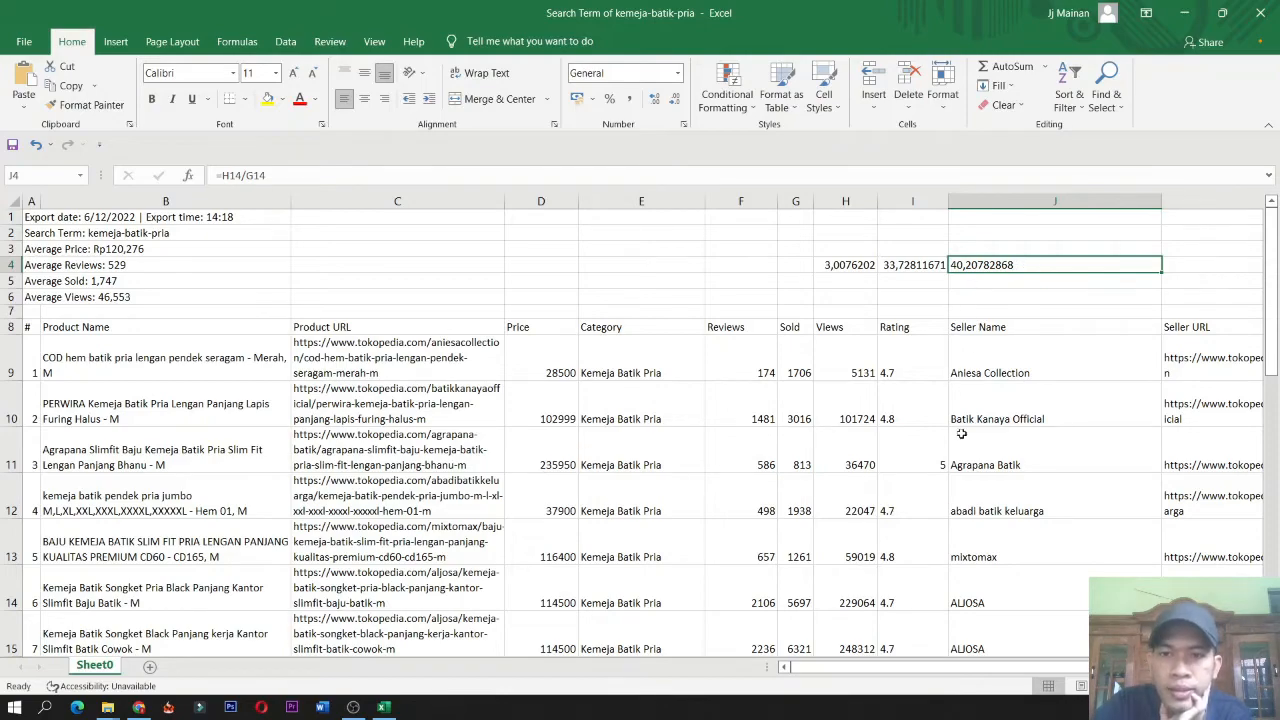
scroll(960, 452, "down", 1)
scroll(878, 493, "down", 2)
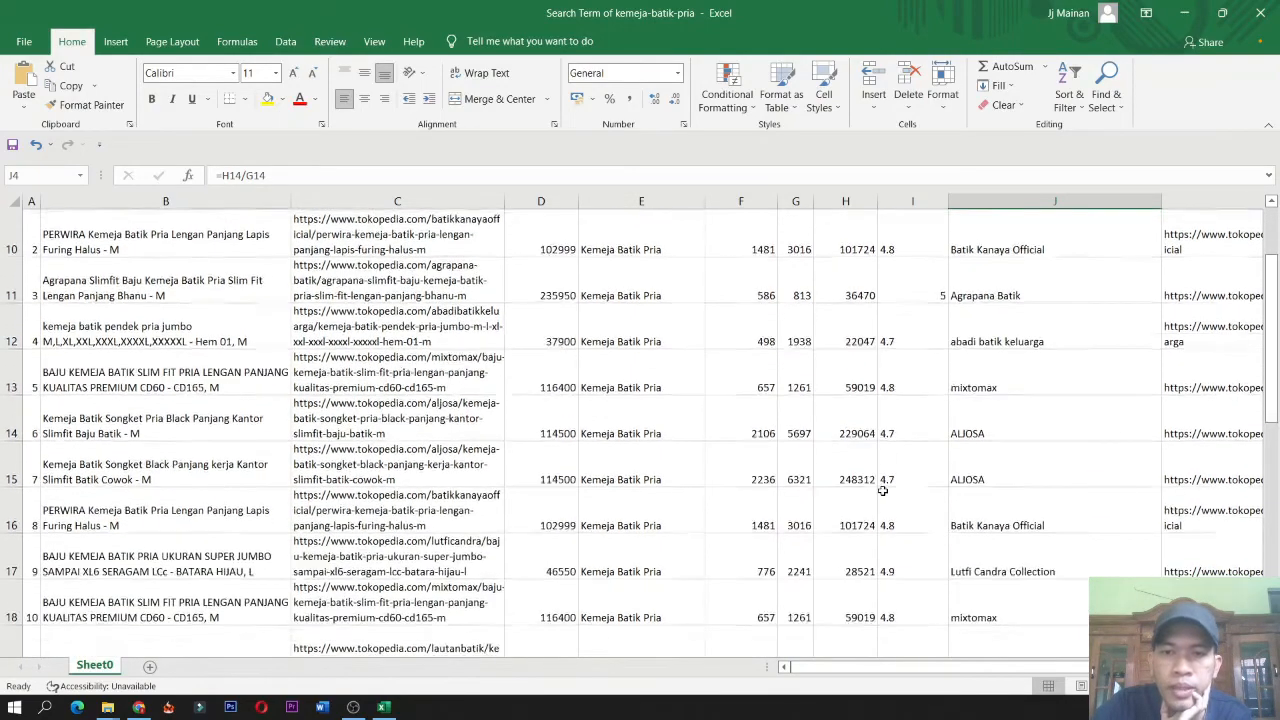
scroll(883, 491, "down", 4)
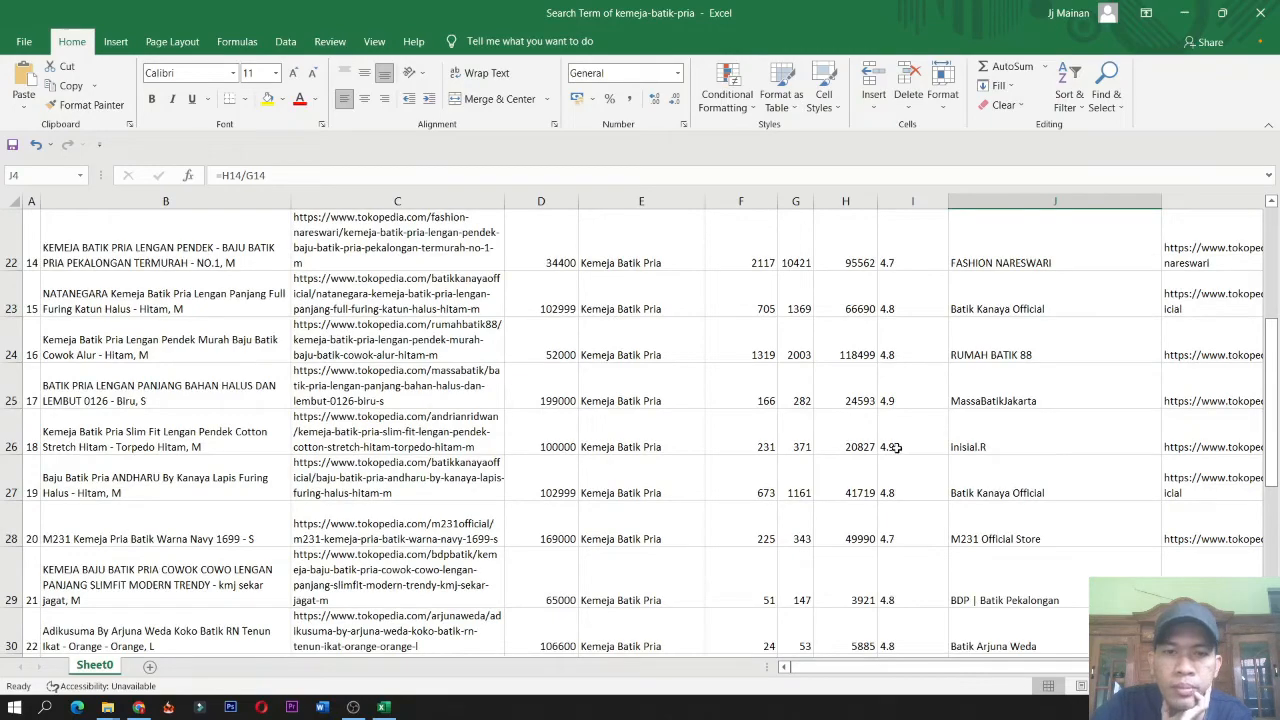
left_click_drag(1274, 402, 1276, 258)
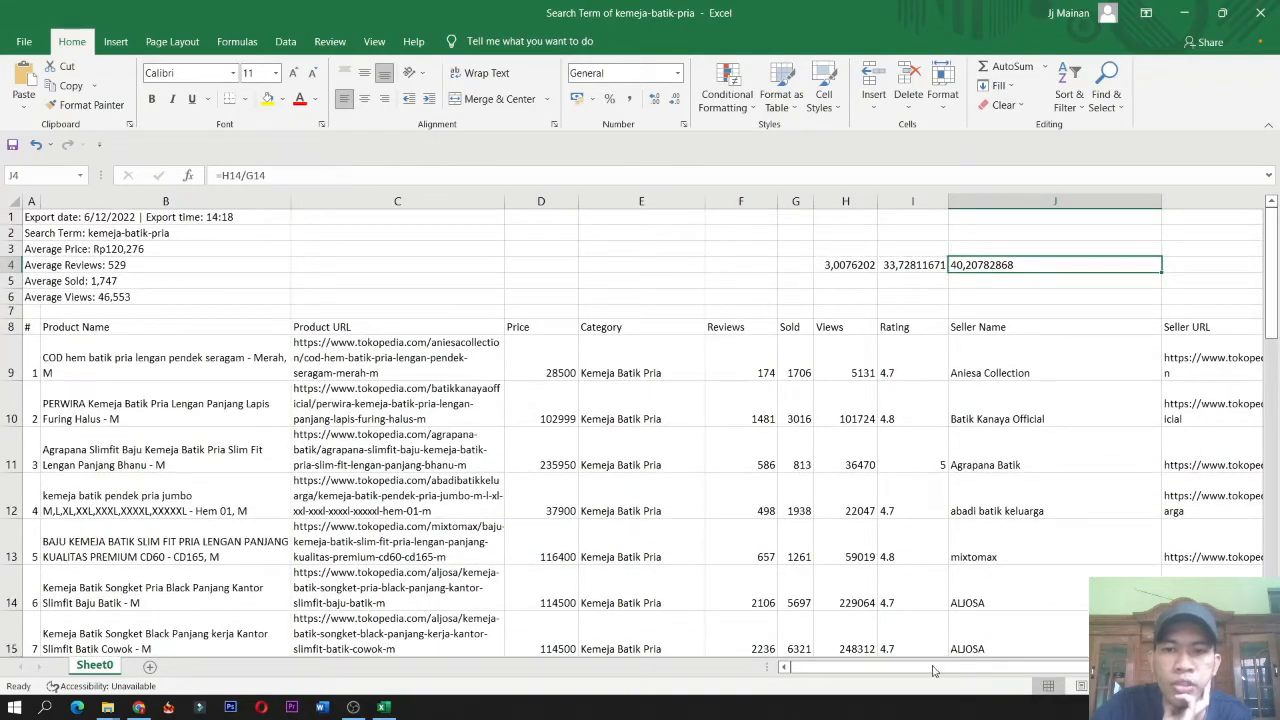
left_click_drag(945, 663, 978, 672)
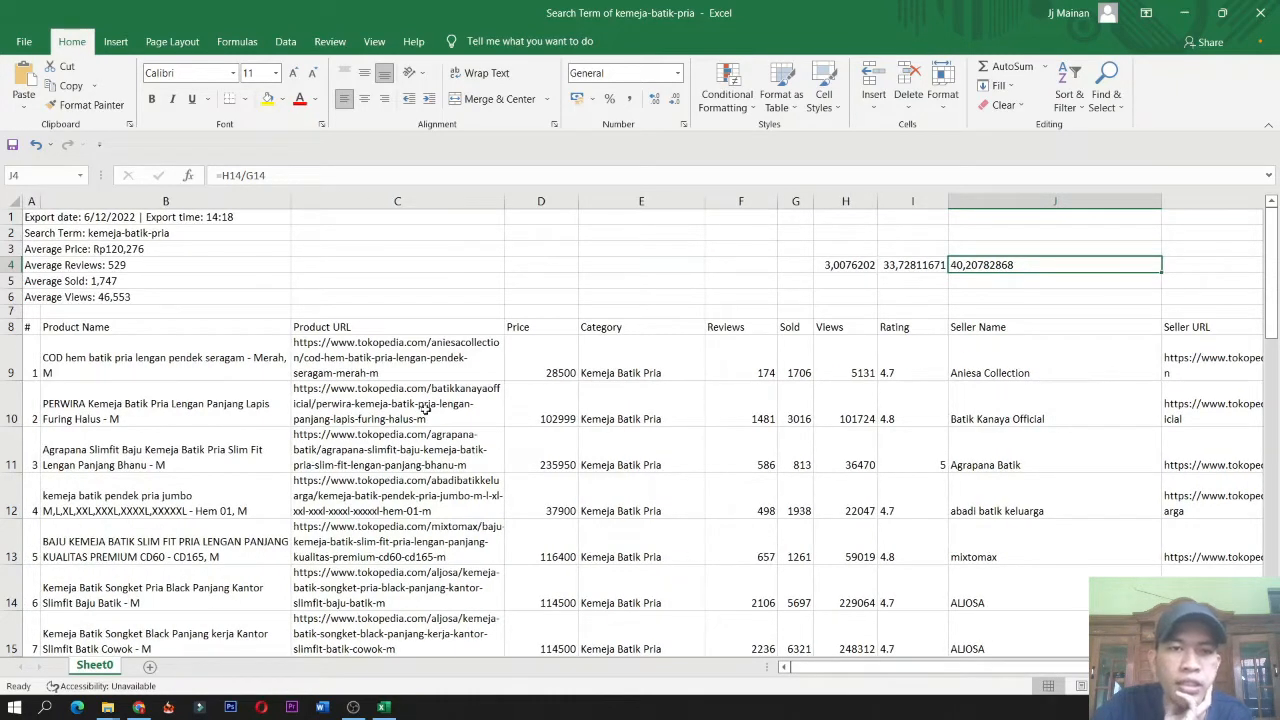
Inspect the first product's Price, Category, Reviews, Sold and Views values.
left_click(526, 366)
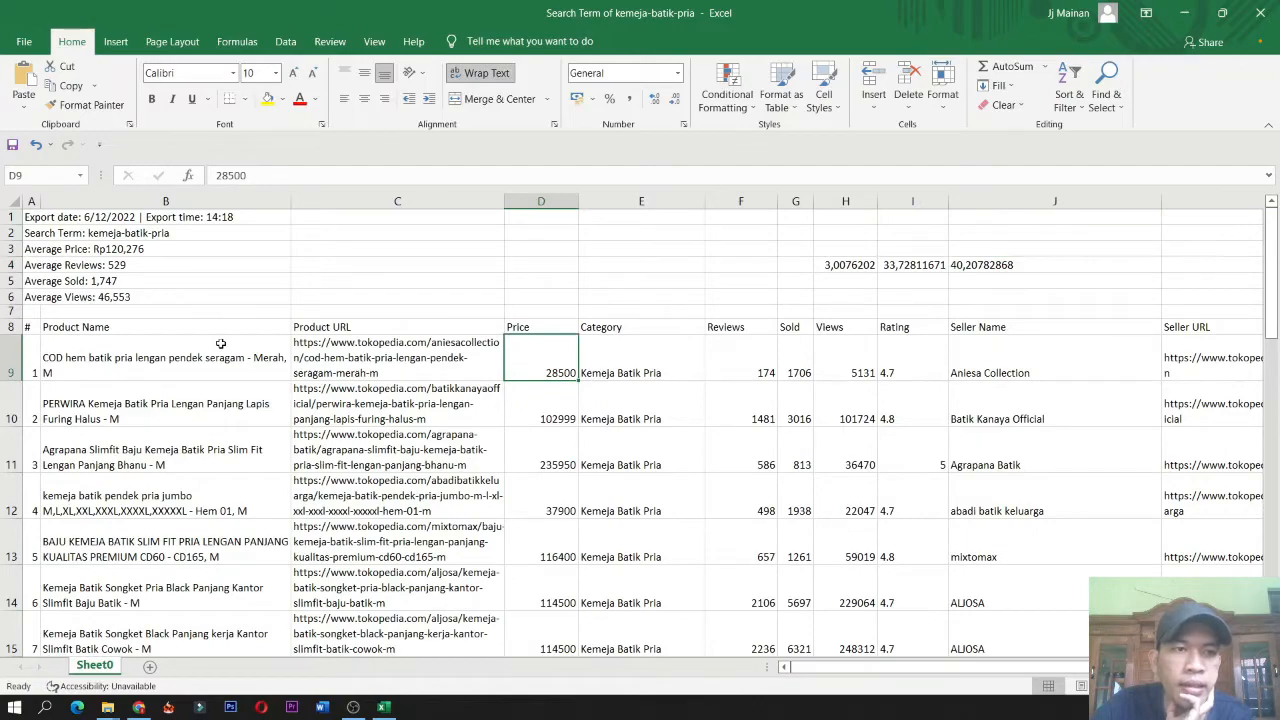
scroll(532, 361, "down", 3)
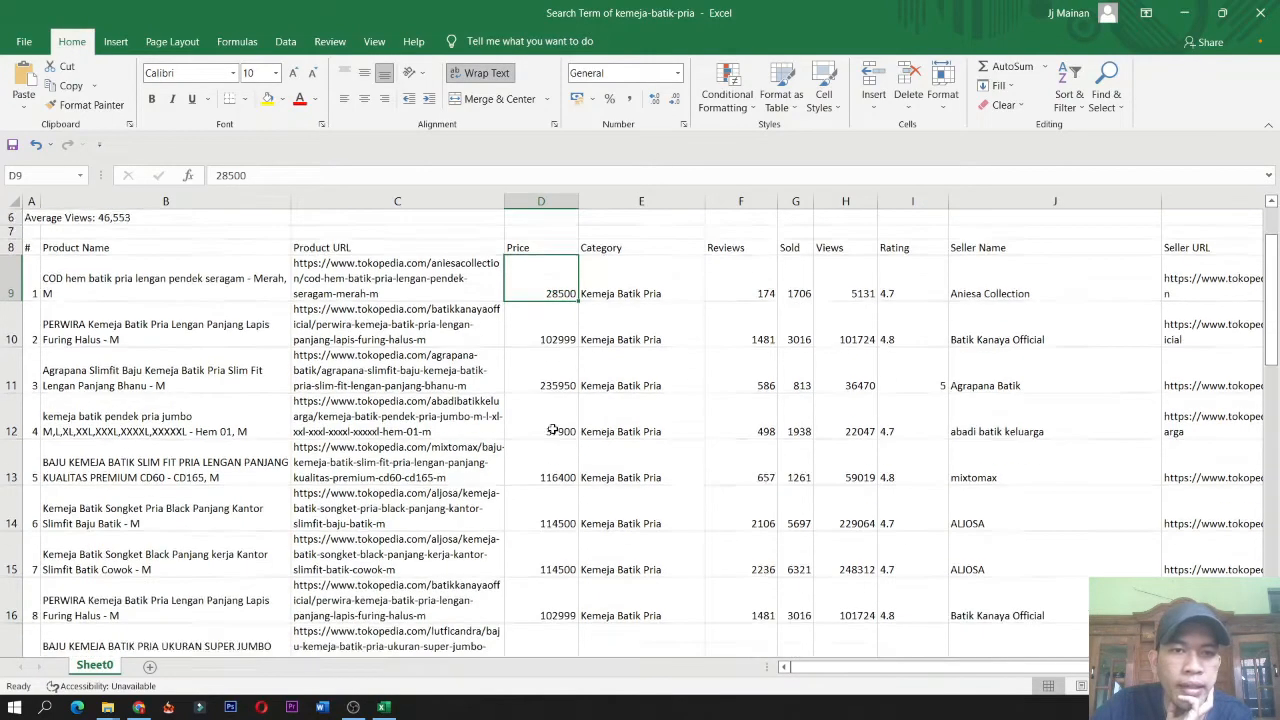
scroll(556, 378, "up", 2)
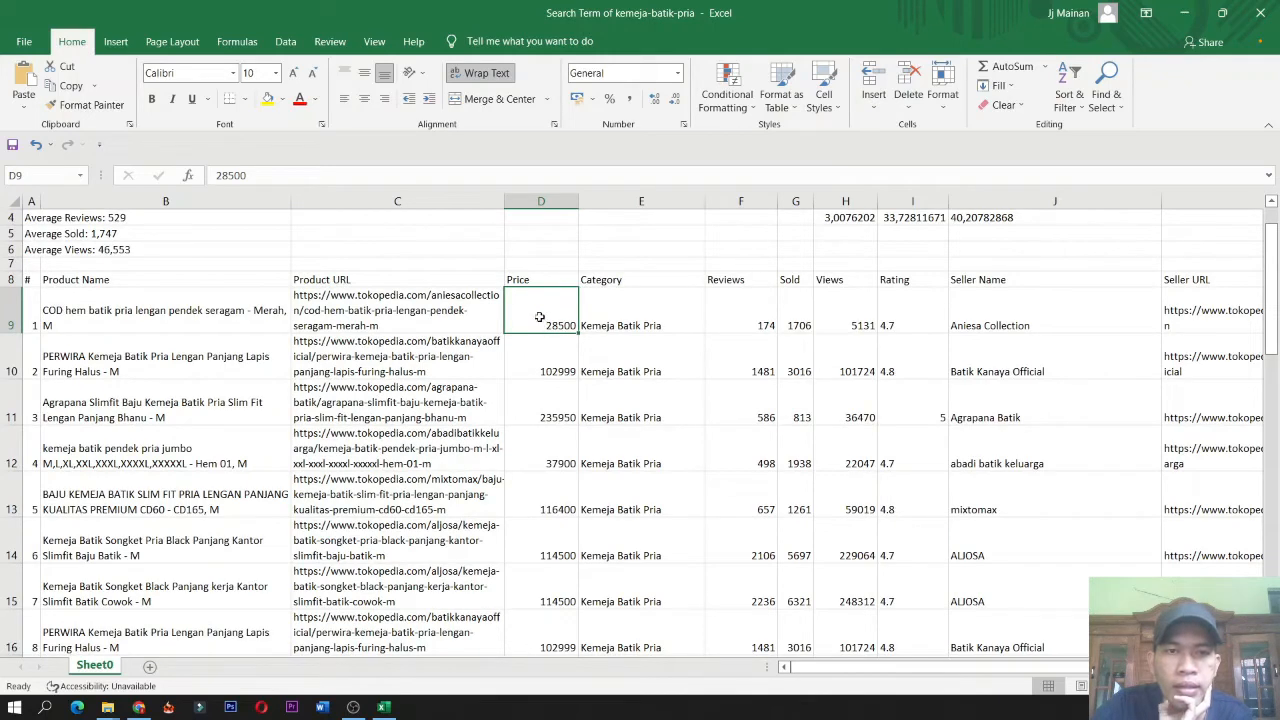
left_click_drag(549, 315, 845, 308)
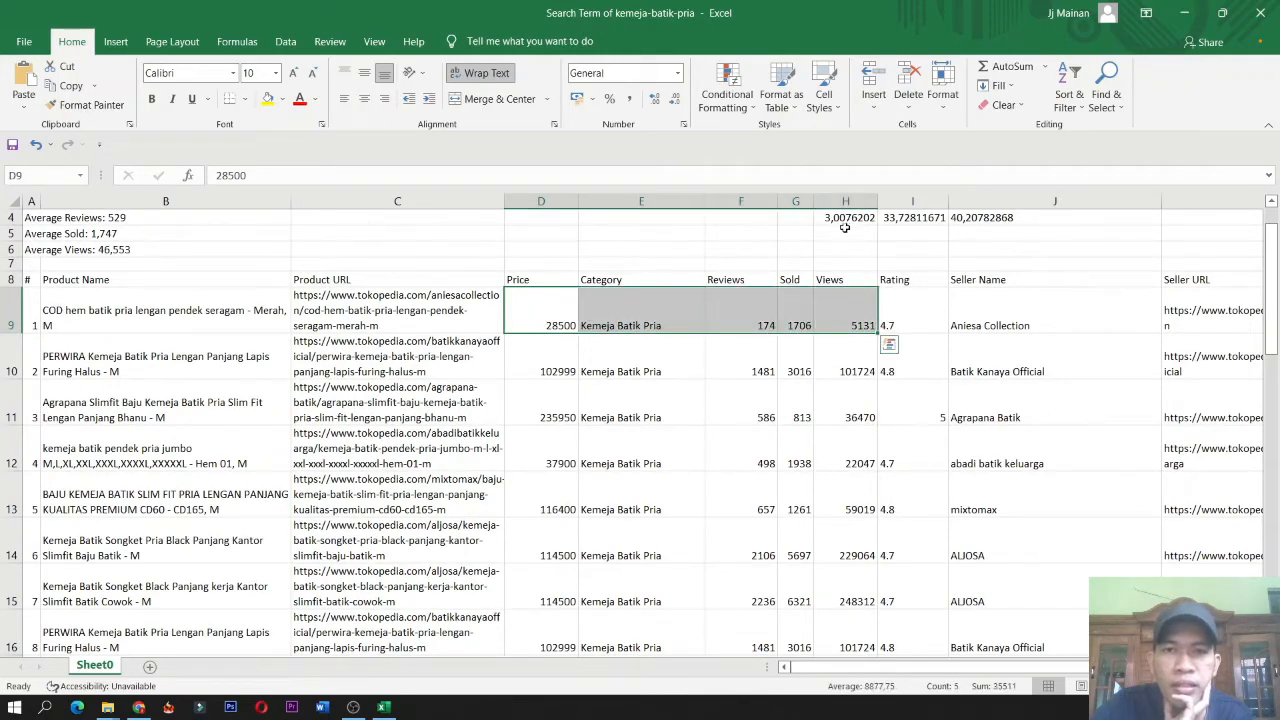
scroll(845, 250, "up", 1)
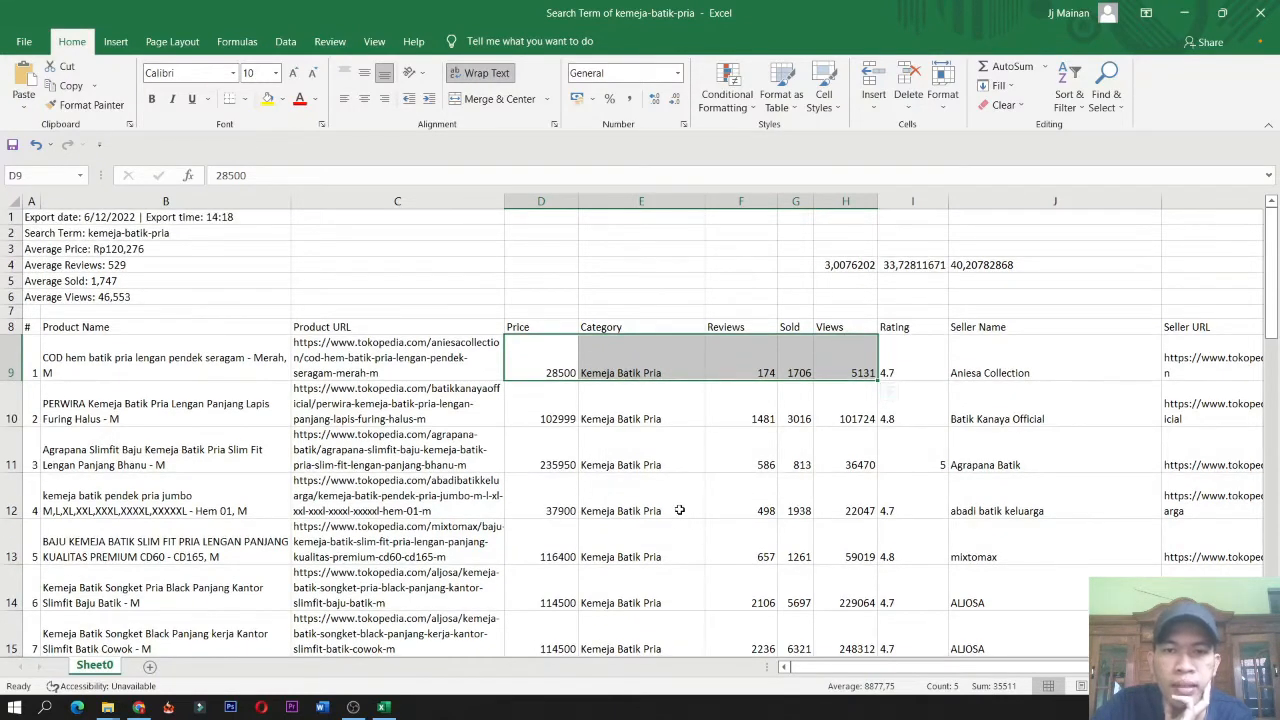
scroll(637, 518, "down", 1)
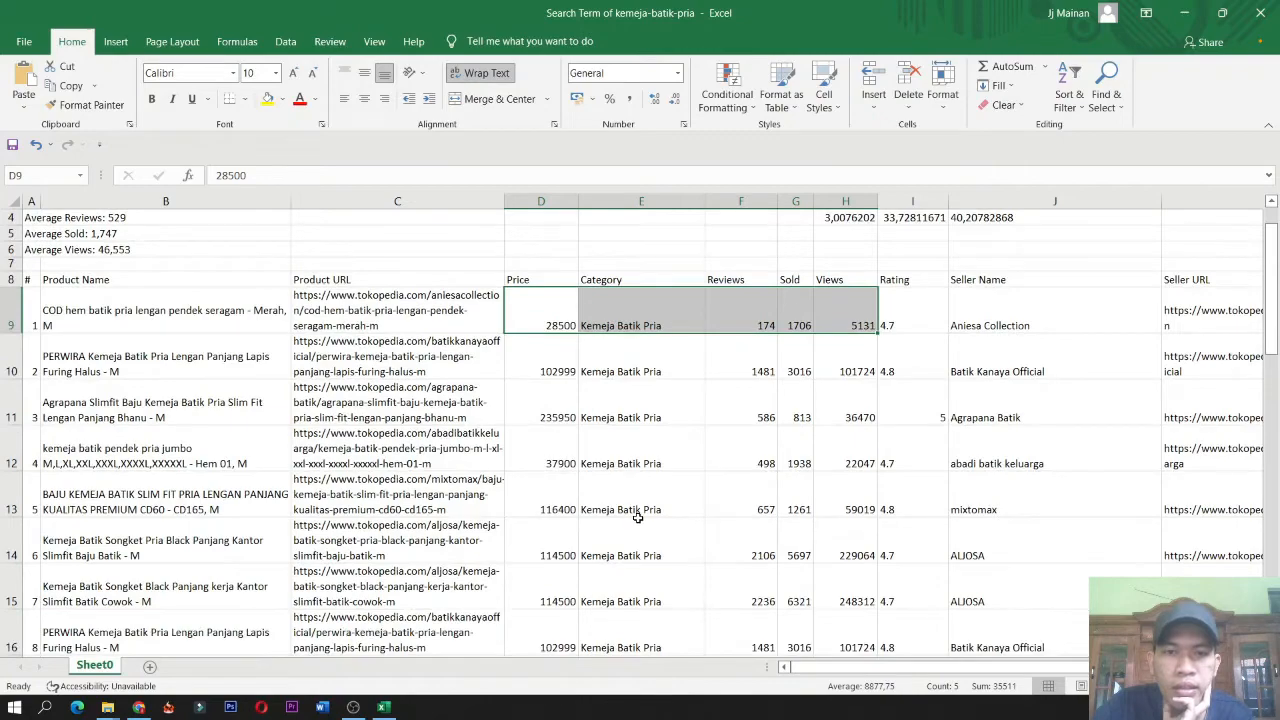
Format all Price values in the product table as Accounting with the Rp symbol and 0 decimal places.
left_click(550, 374)
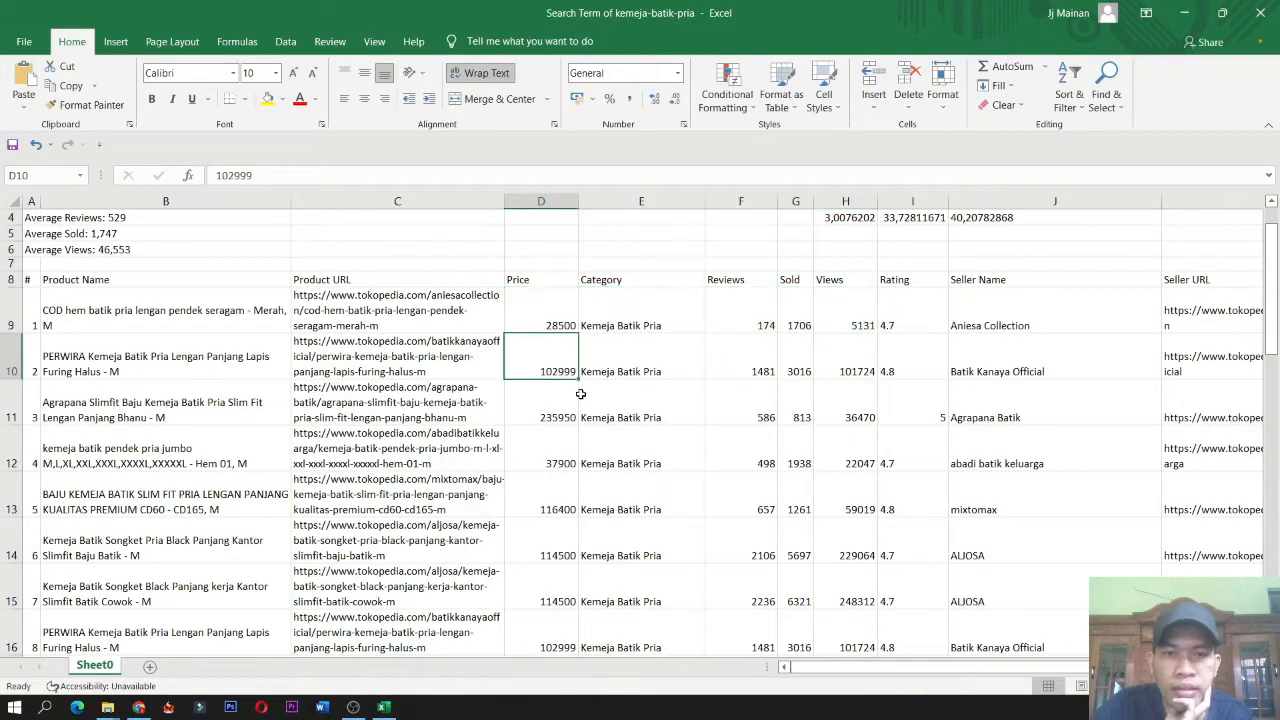
left_click_drag(551, 308, 528, 260)
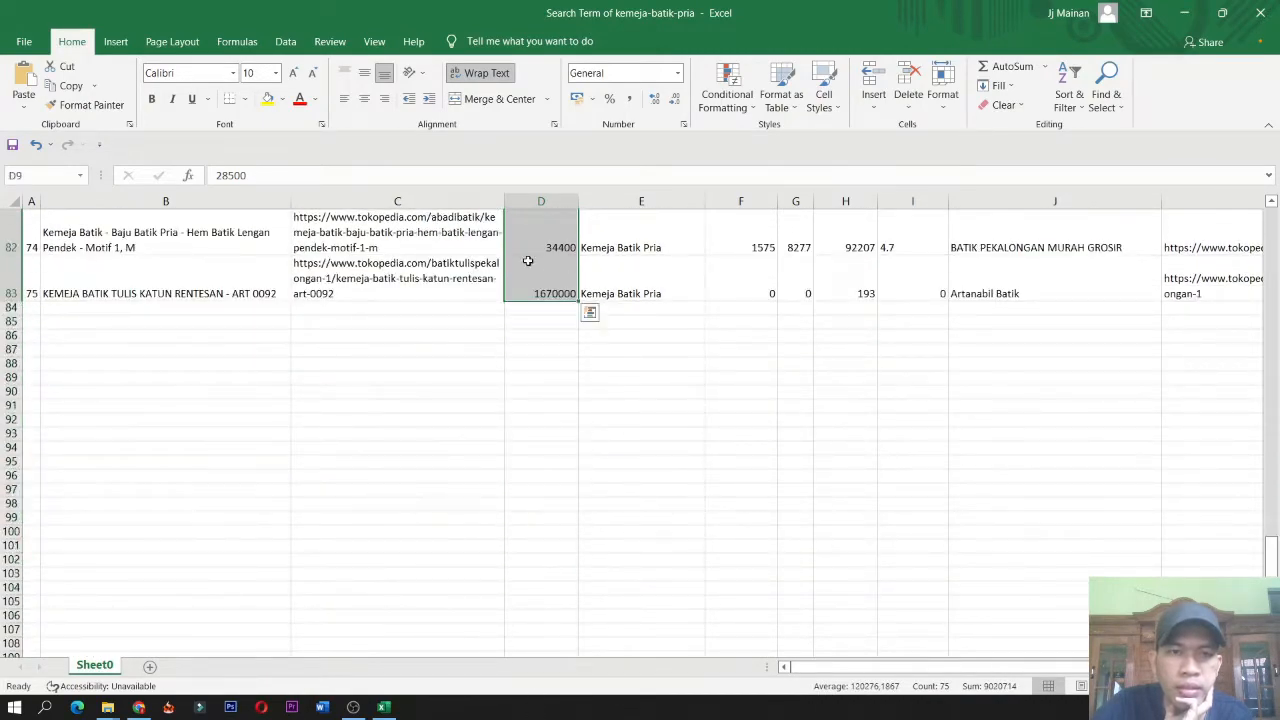
right_click(526, 256)
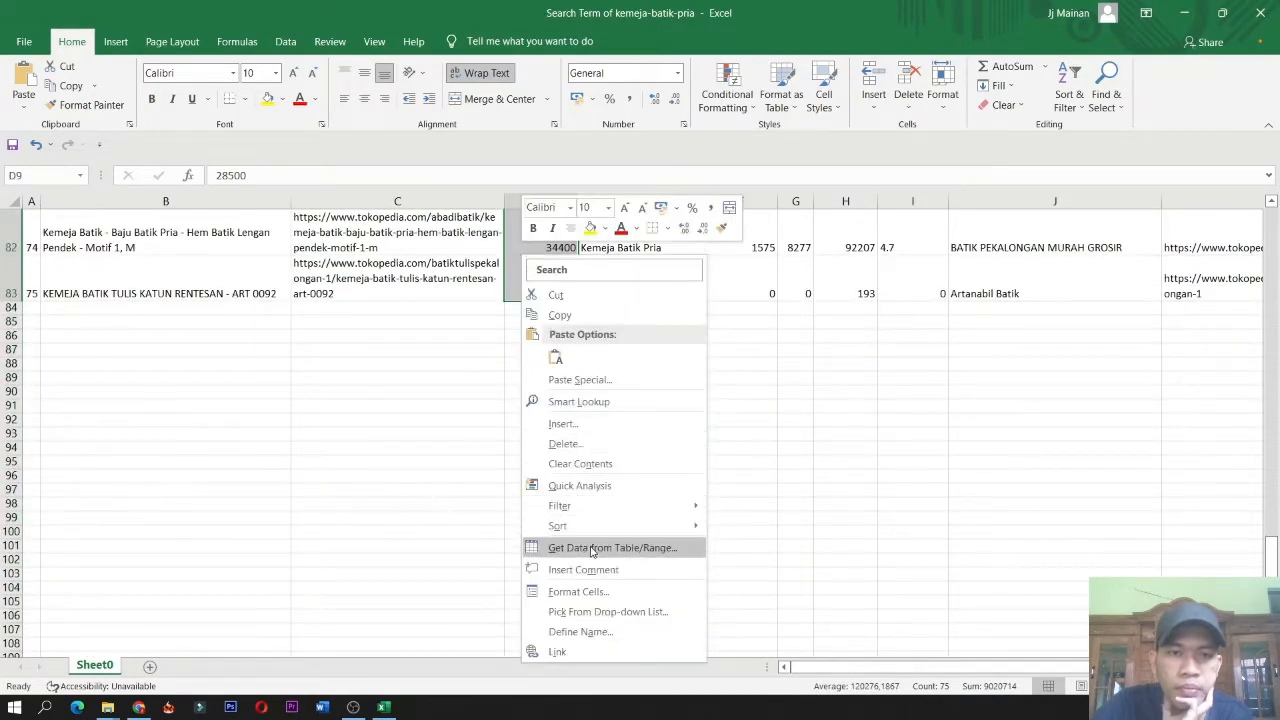
left_click(578, 591)
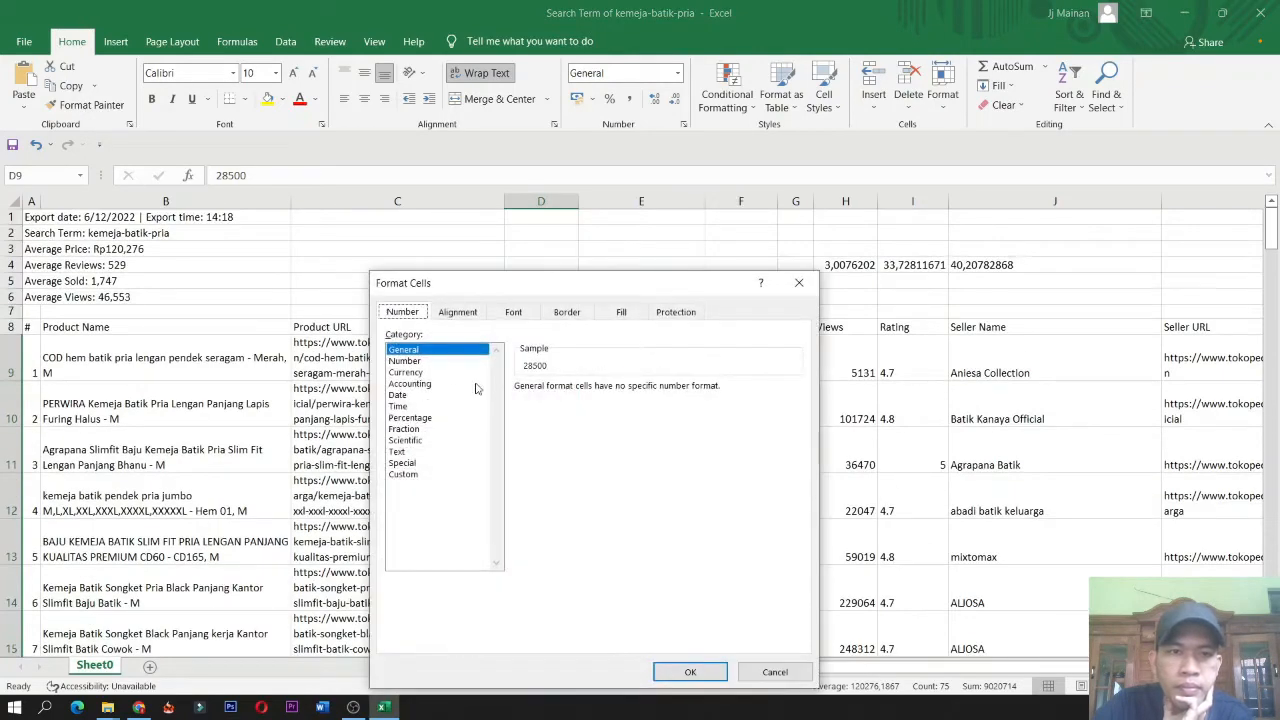
left_click(427, 385)
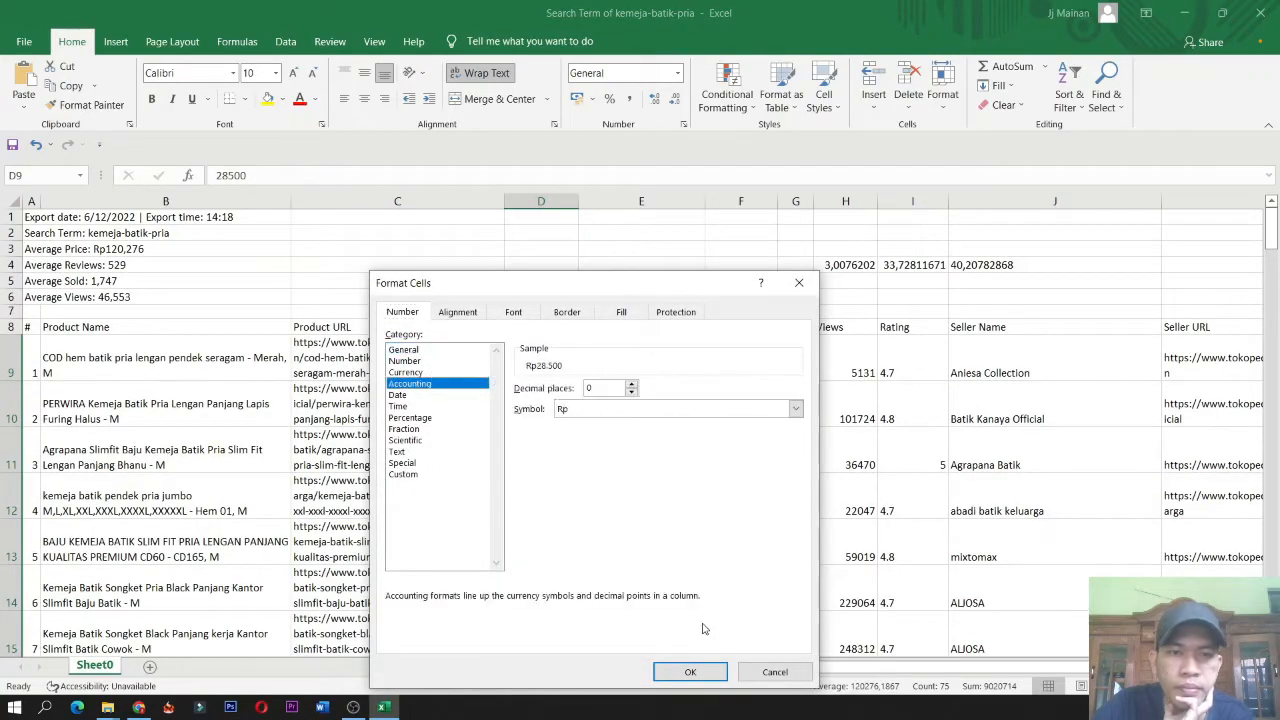
left_click(690, 671)
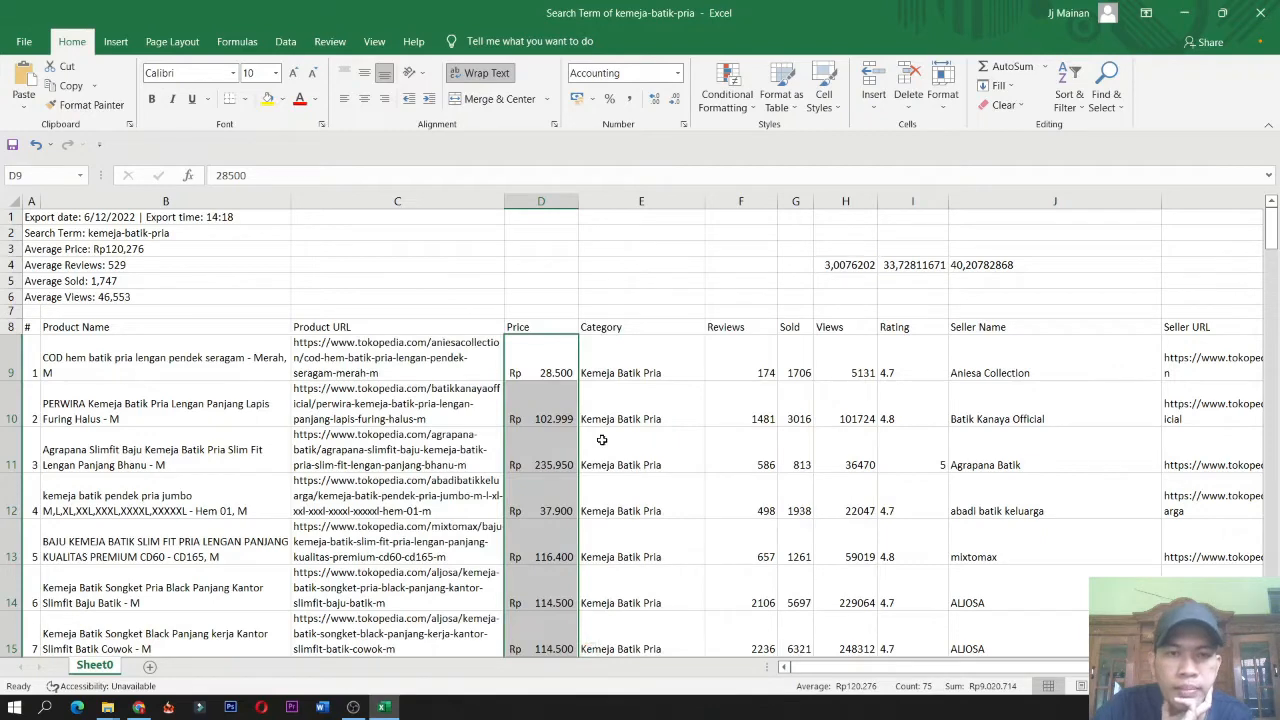
Review the formatted prices and the views-to-sold ratio formulas in row 4.
key("Down")
scroll(601, 440, "down", 2)
scroll(601, 440, "up", 1)
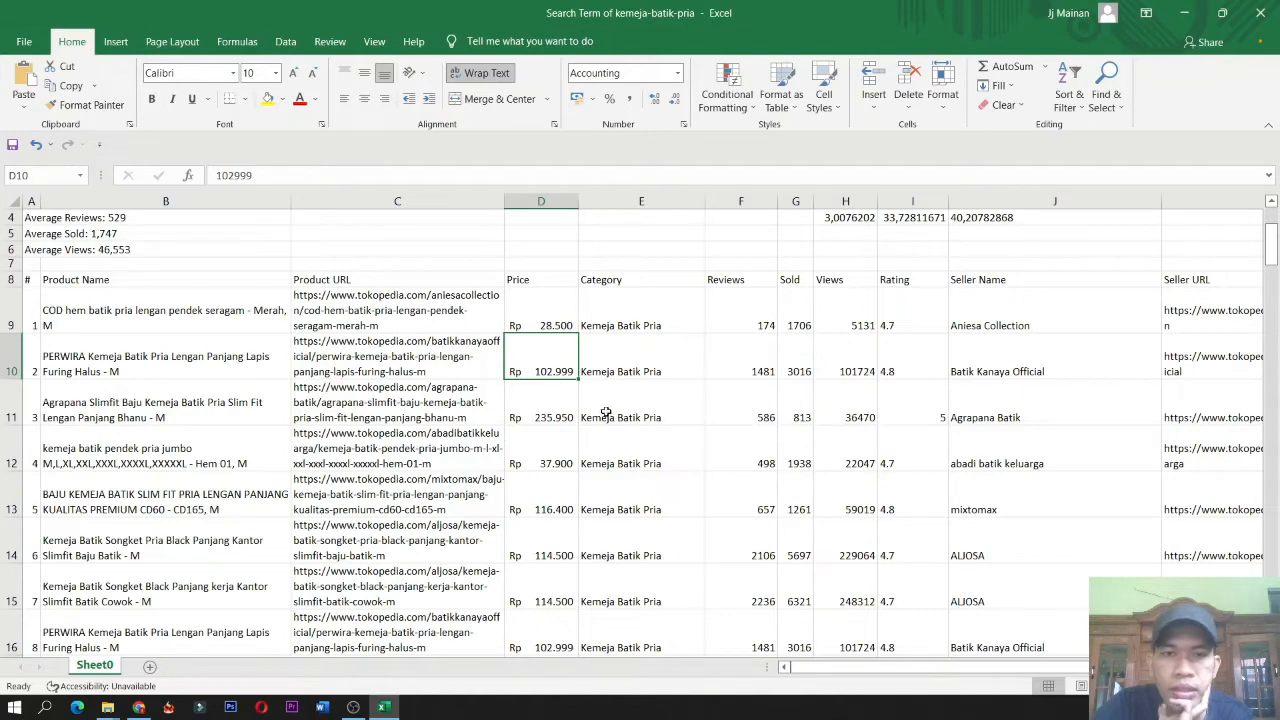
left_click(544, 411)
scroll(935, 330, "up", 1)
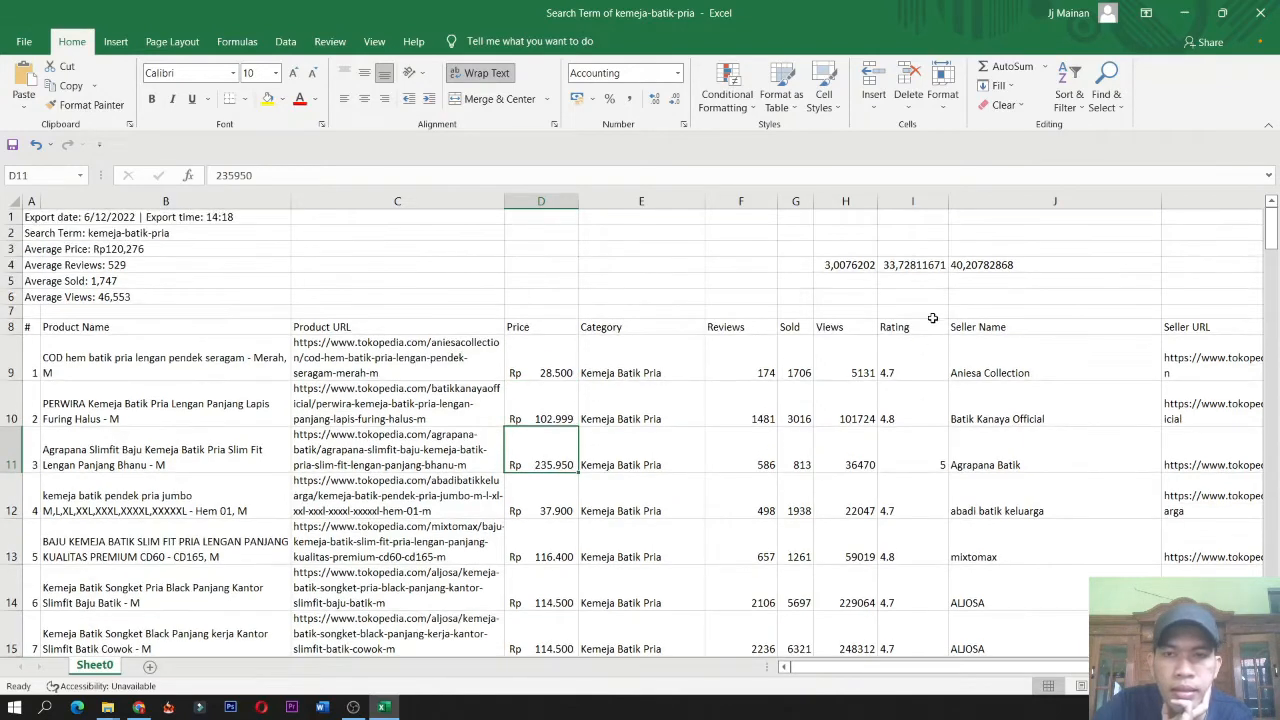
left_click(900, 264)
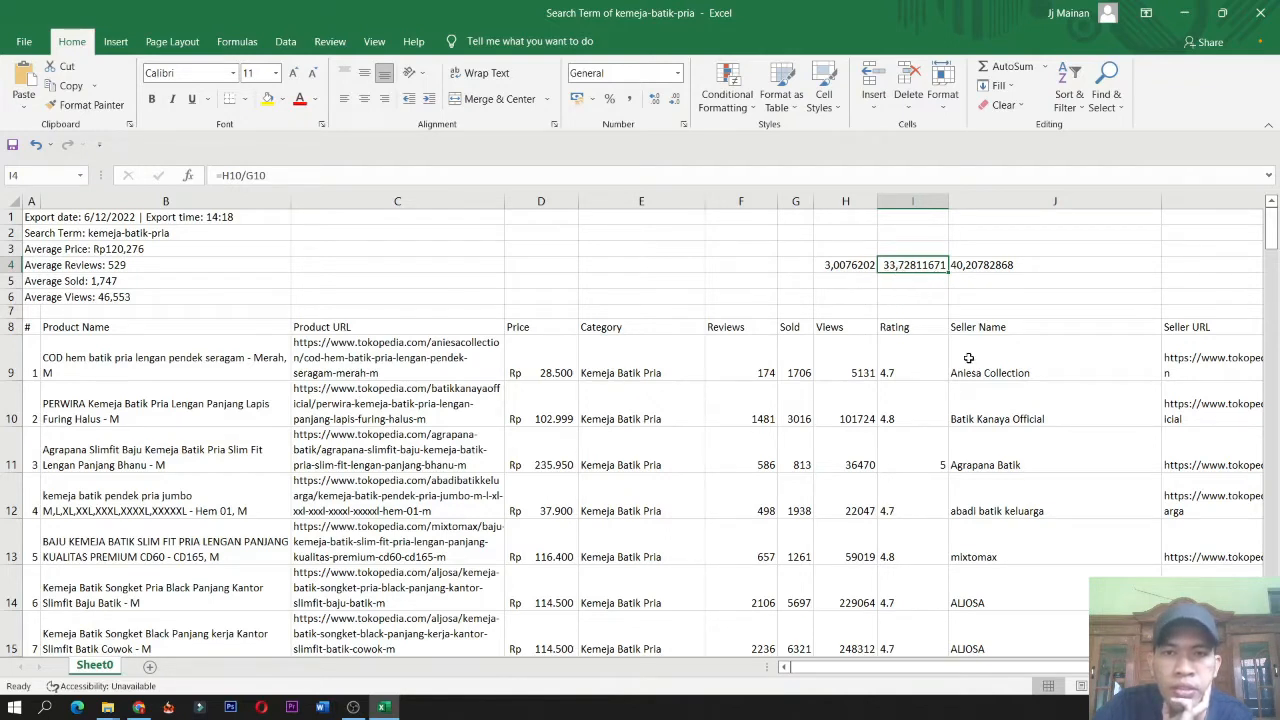
left_click(897, 284)
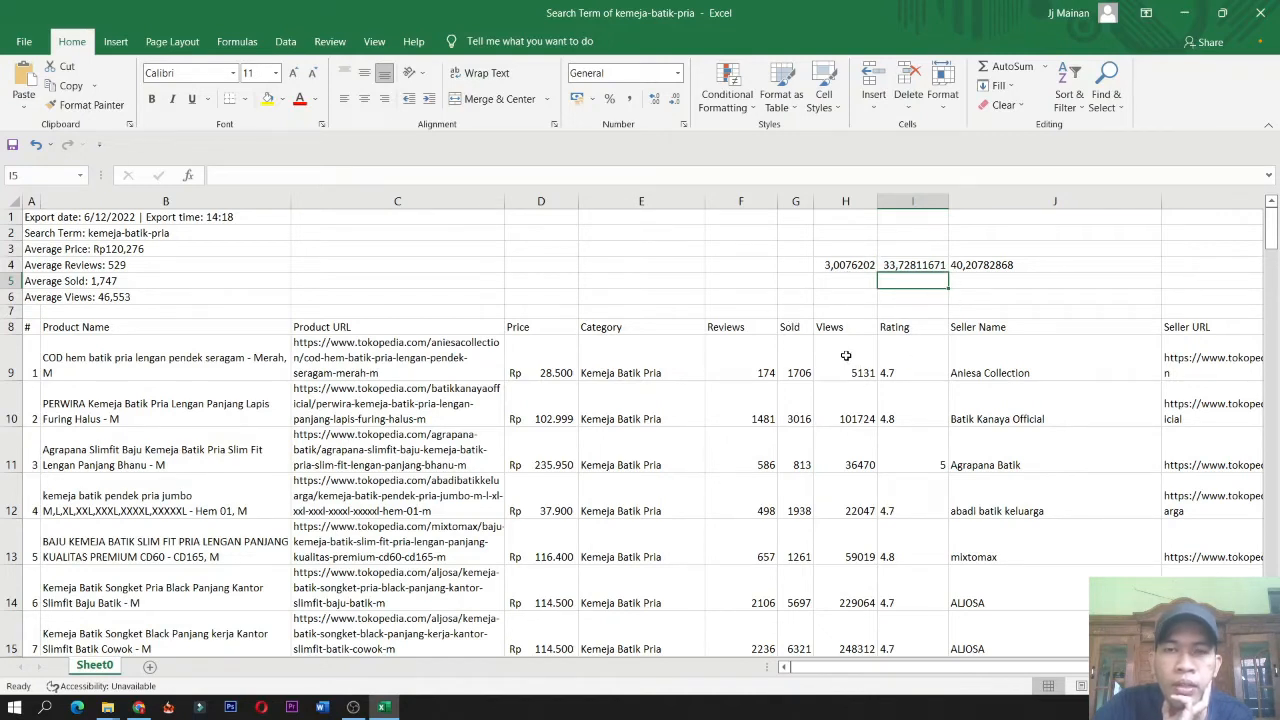
left_click(693, 454)
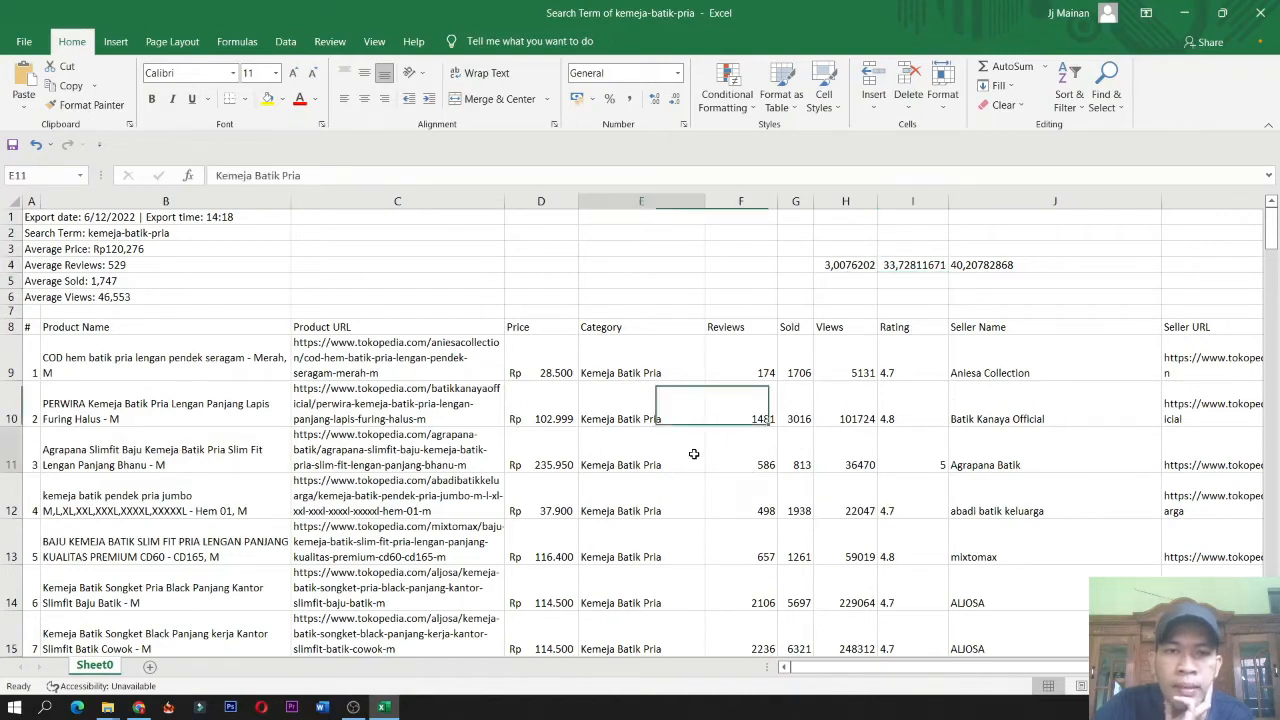
Scroll through the product table comparing prices, sold counts and views.
scroll(695, 430, "down", 3)
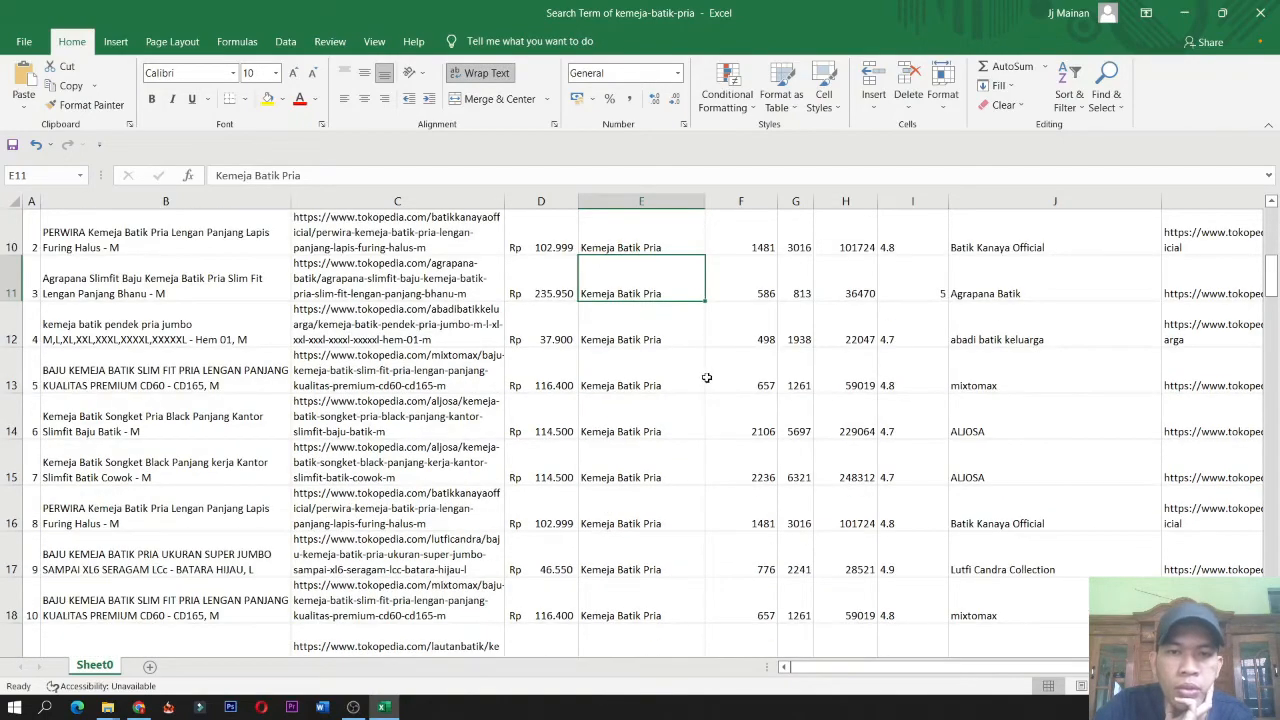
scroll(706, 378, "up", 3)
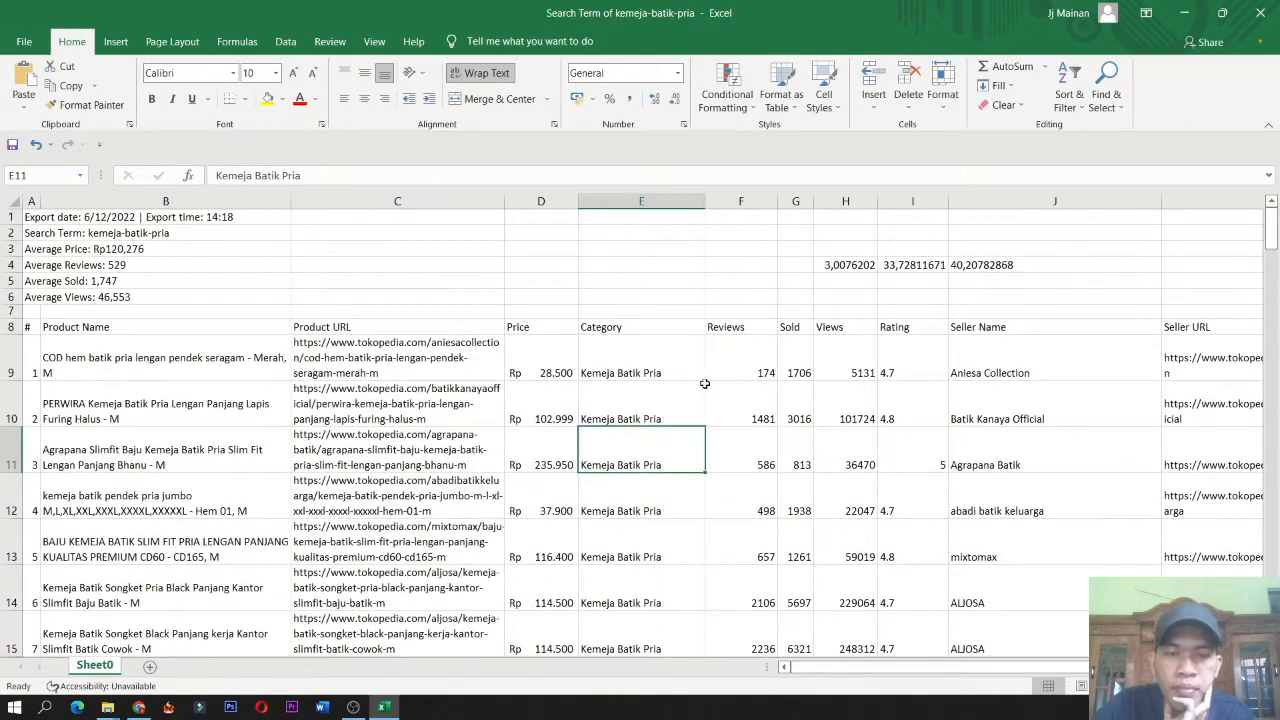
scroll(684, 390, "down", 2)
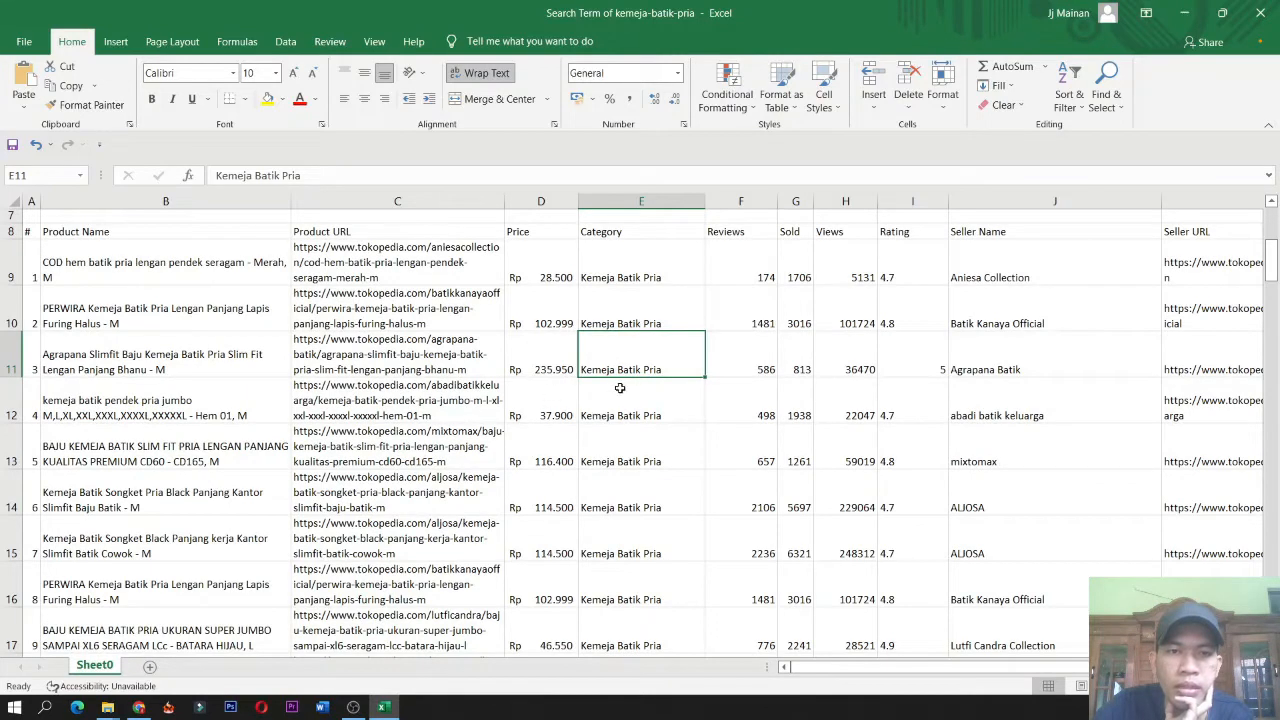
left_click(552, 363)
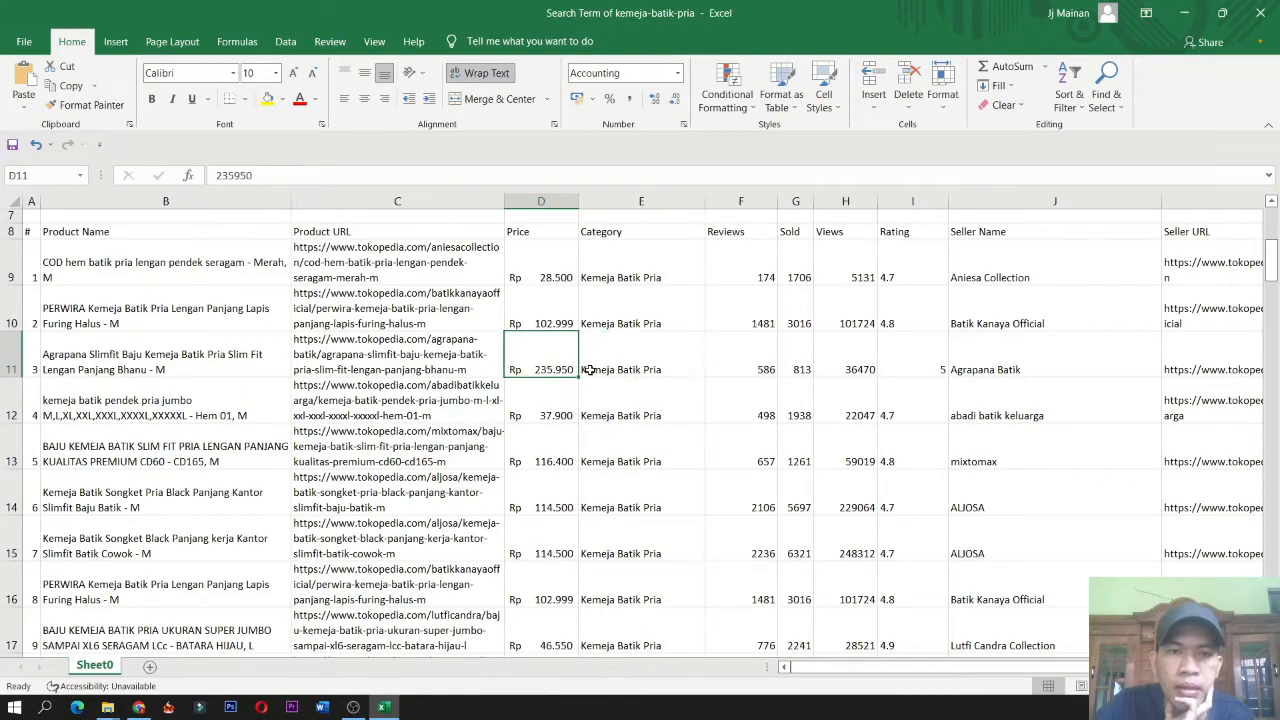
scroll(759, 376, "up", 1)
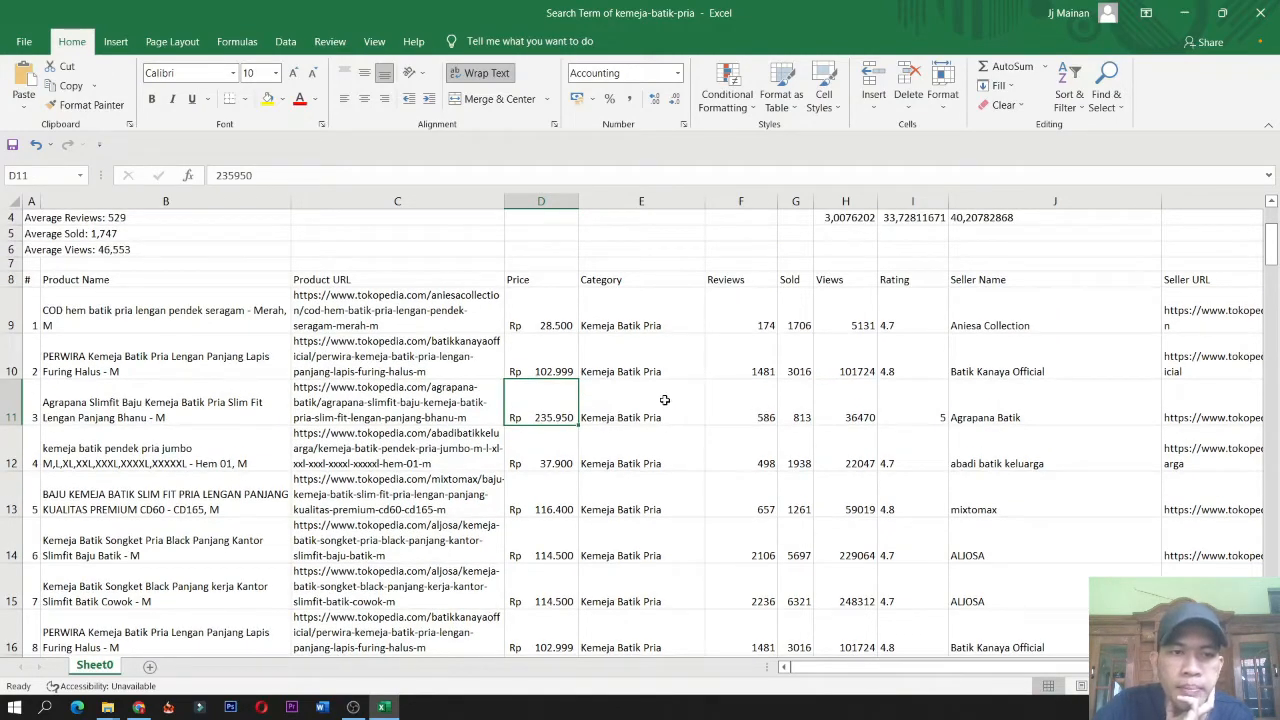
scroll(650, 410, "down", 2)
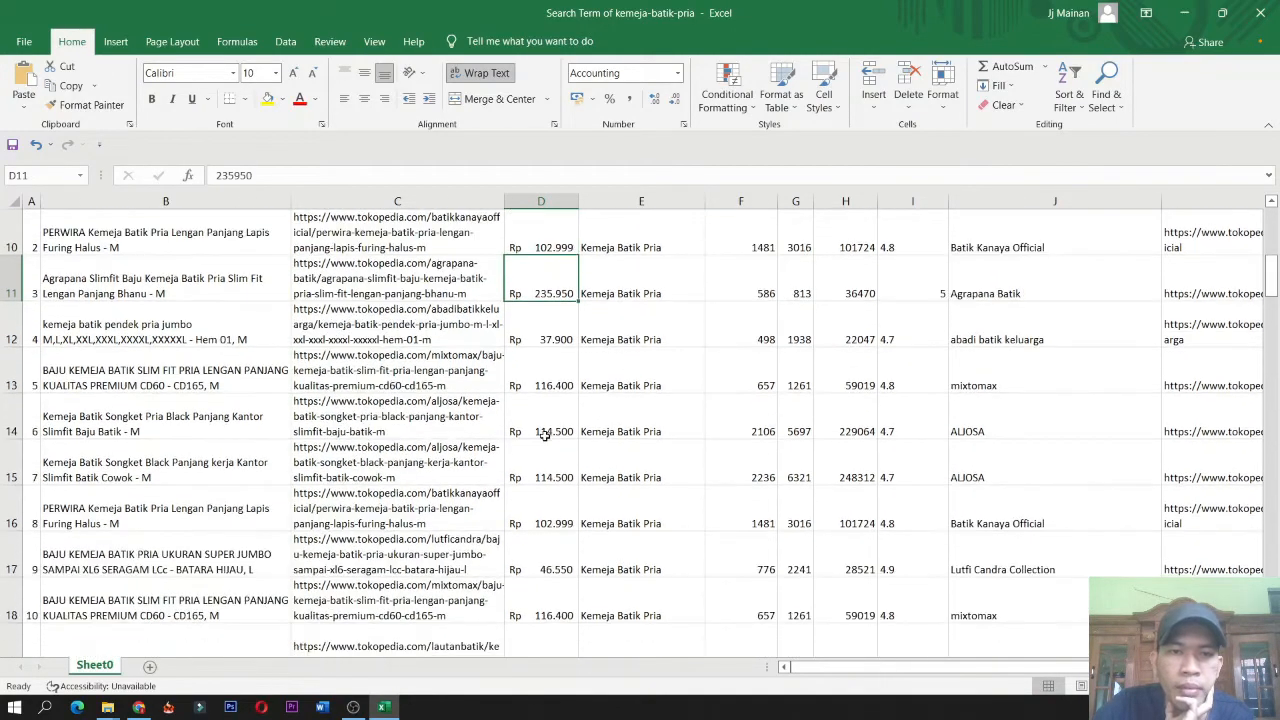
scroll(544, 437, "up", 1)
scroll(544, 437, "up", 1)
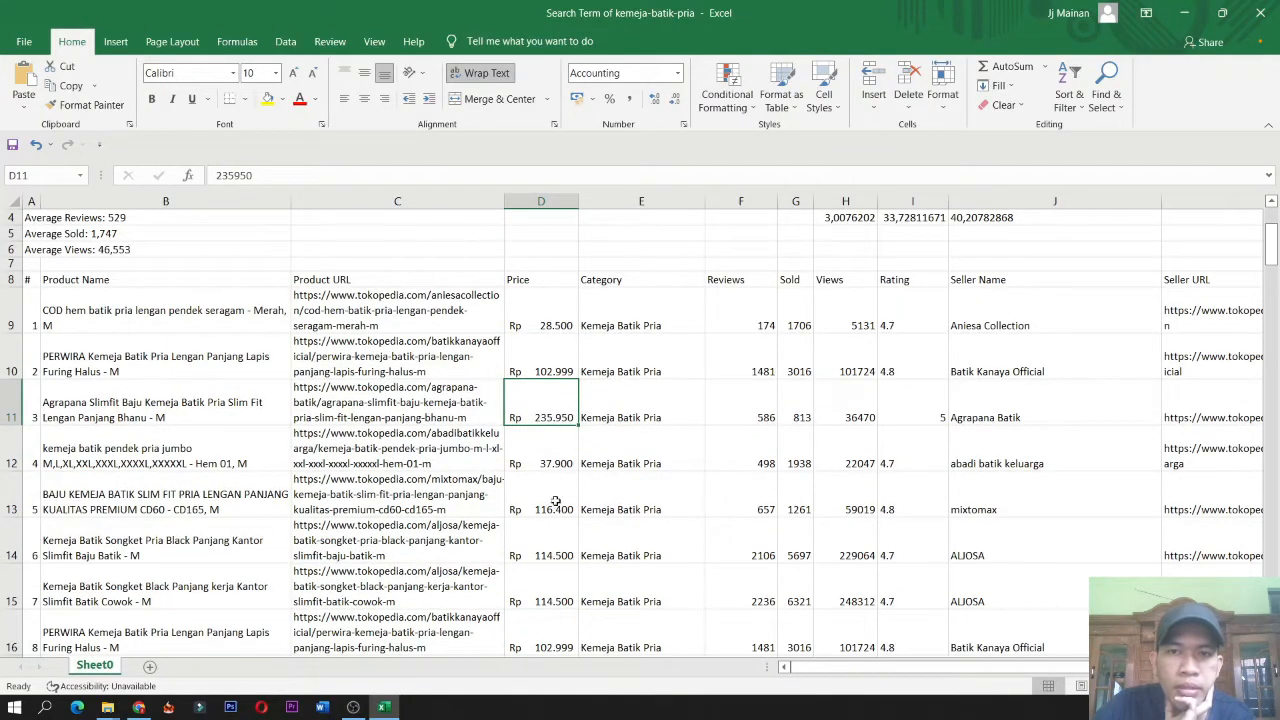
scroll(550, 460, "down", 3)
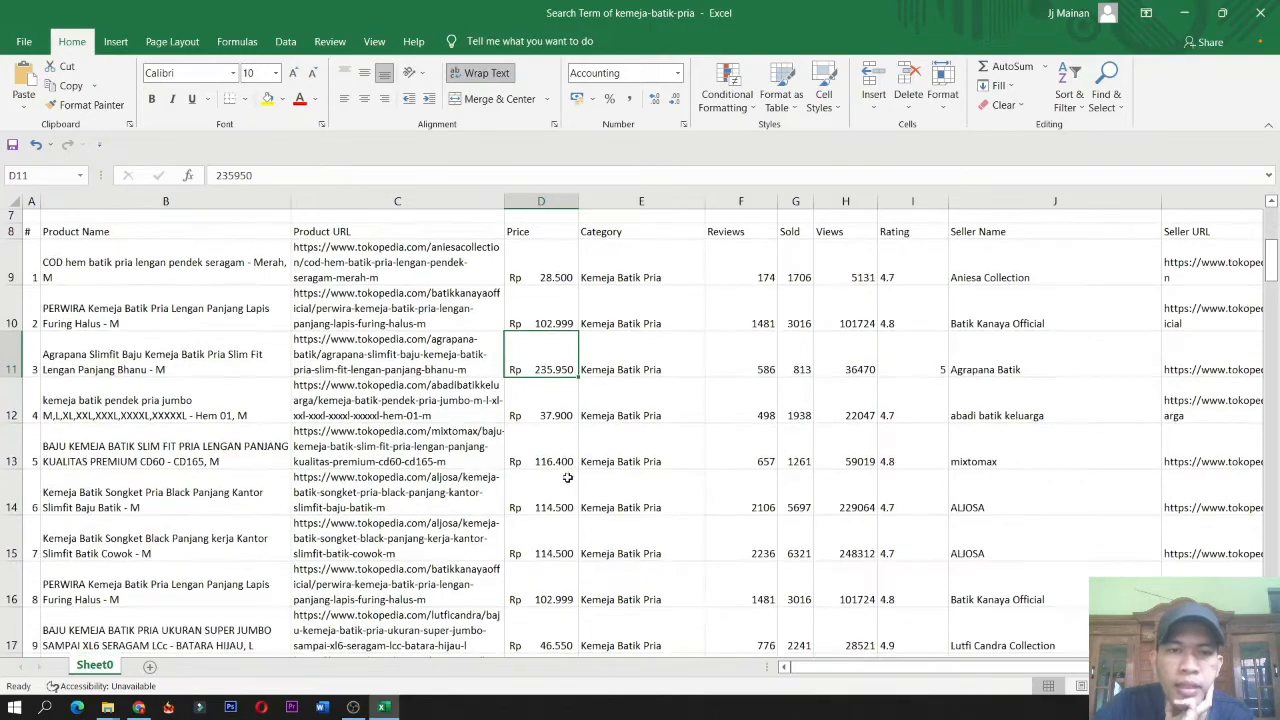
scroll(564, 471, "up", 3)
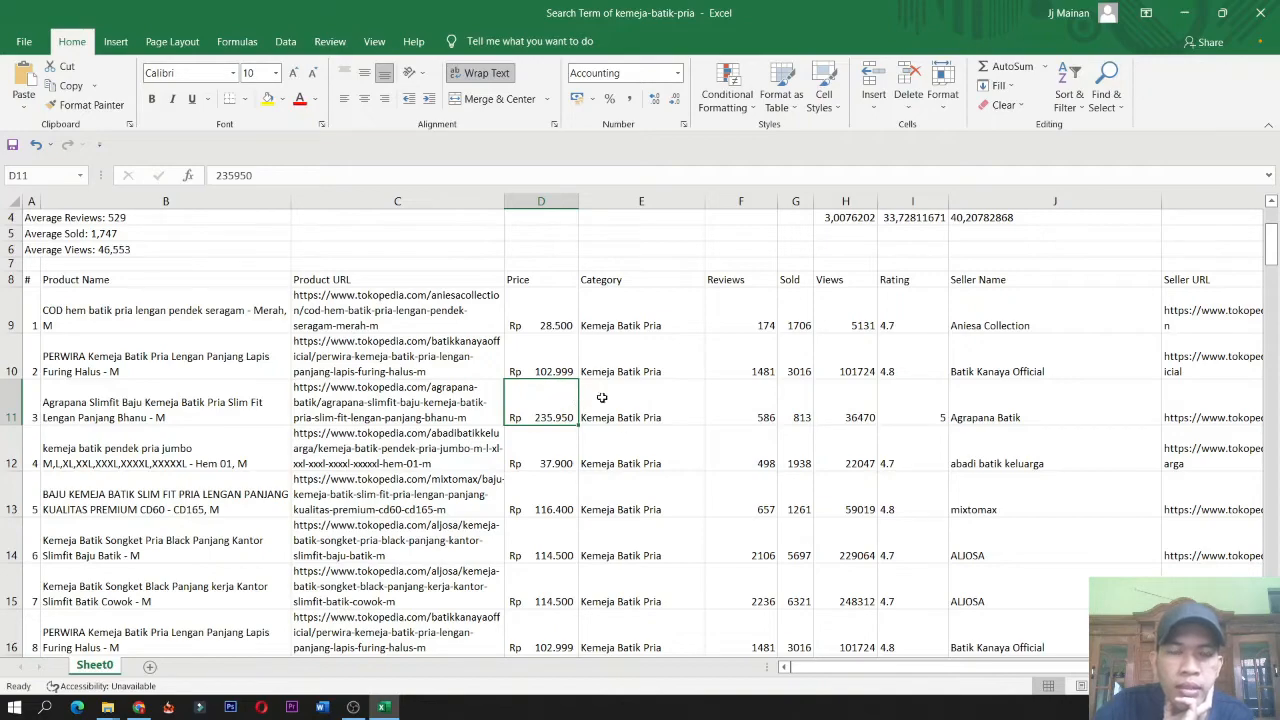
scroll(617, 419, "down", 5)
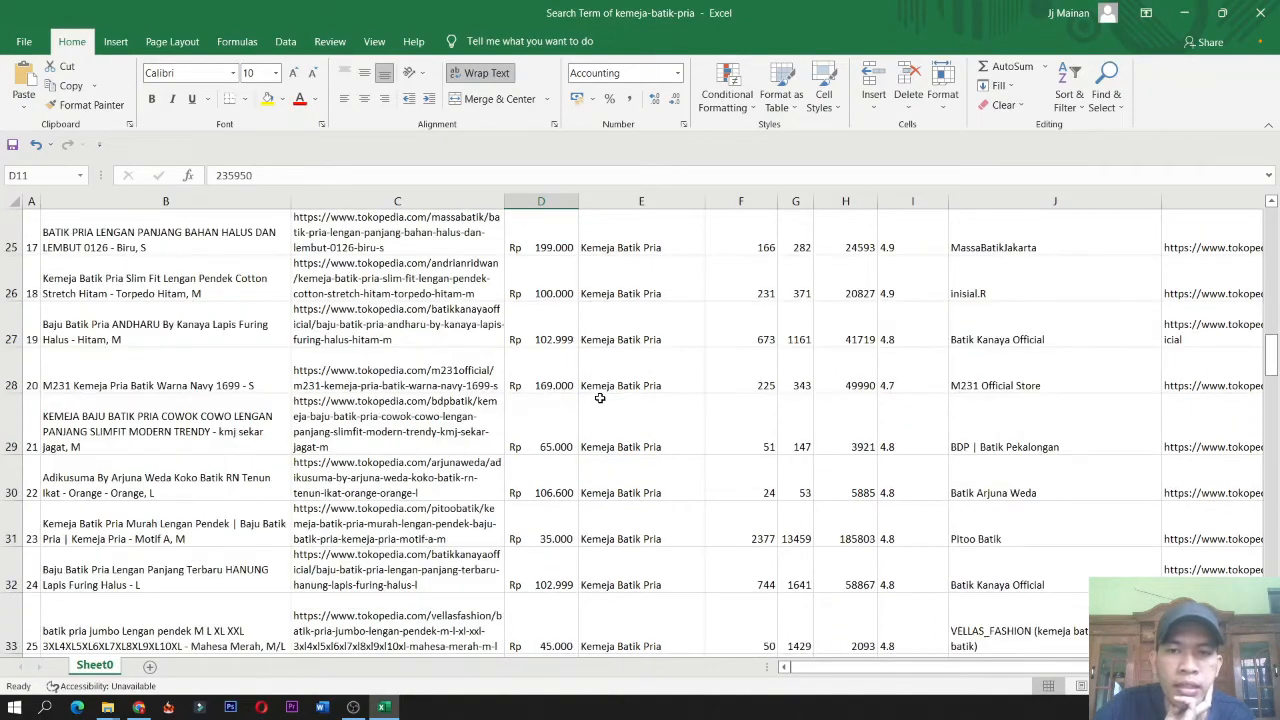
scroll(600, 395, "down", 2)
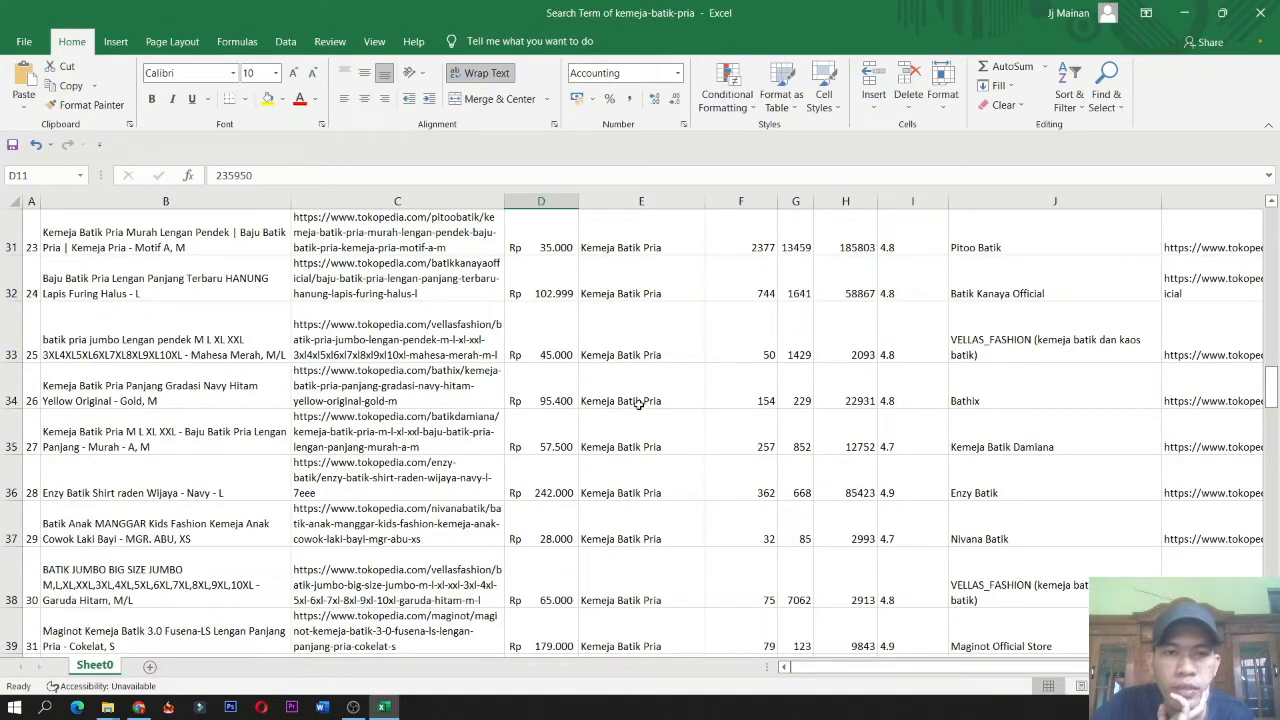
scroll(638, 403, "up", 4)
scroll(638, 403, "up", 5)
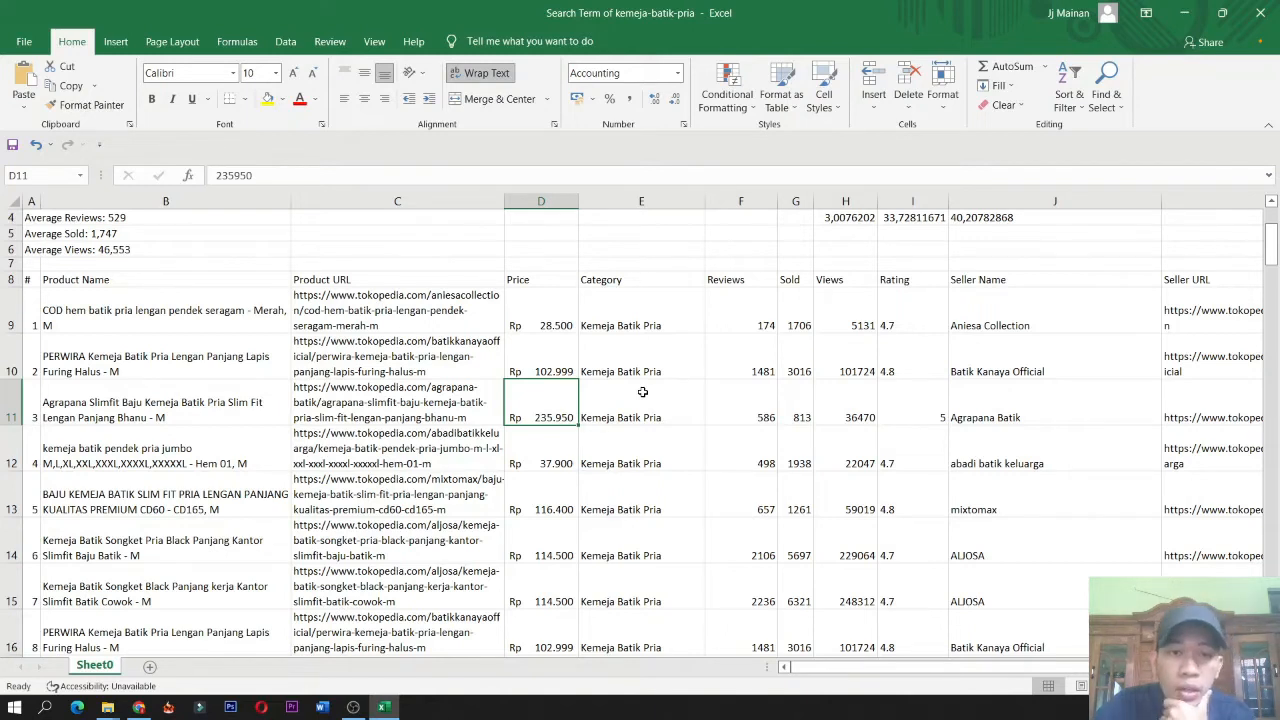
Examine the first products' Price to Views values and scroll through the whole product list.
left_click(560, 327)
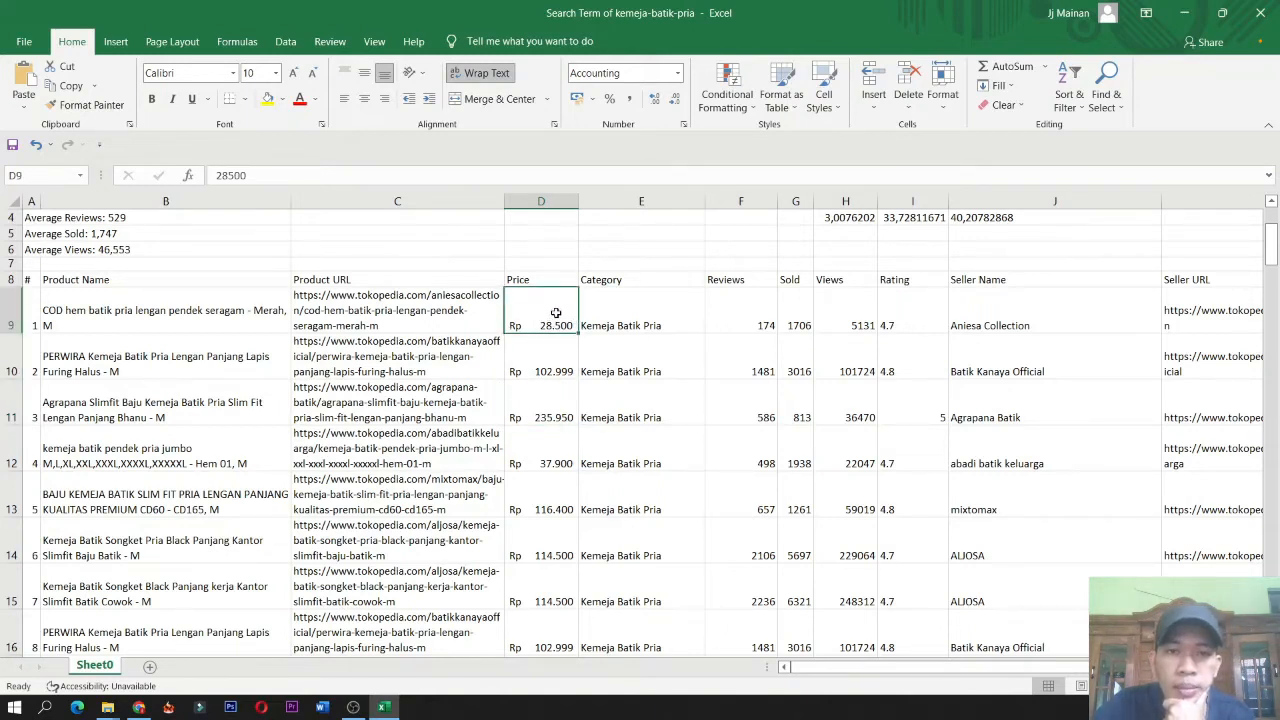
left_click_drag(556, 313, 844, 316)
left_click(572, 452)
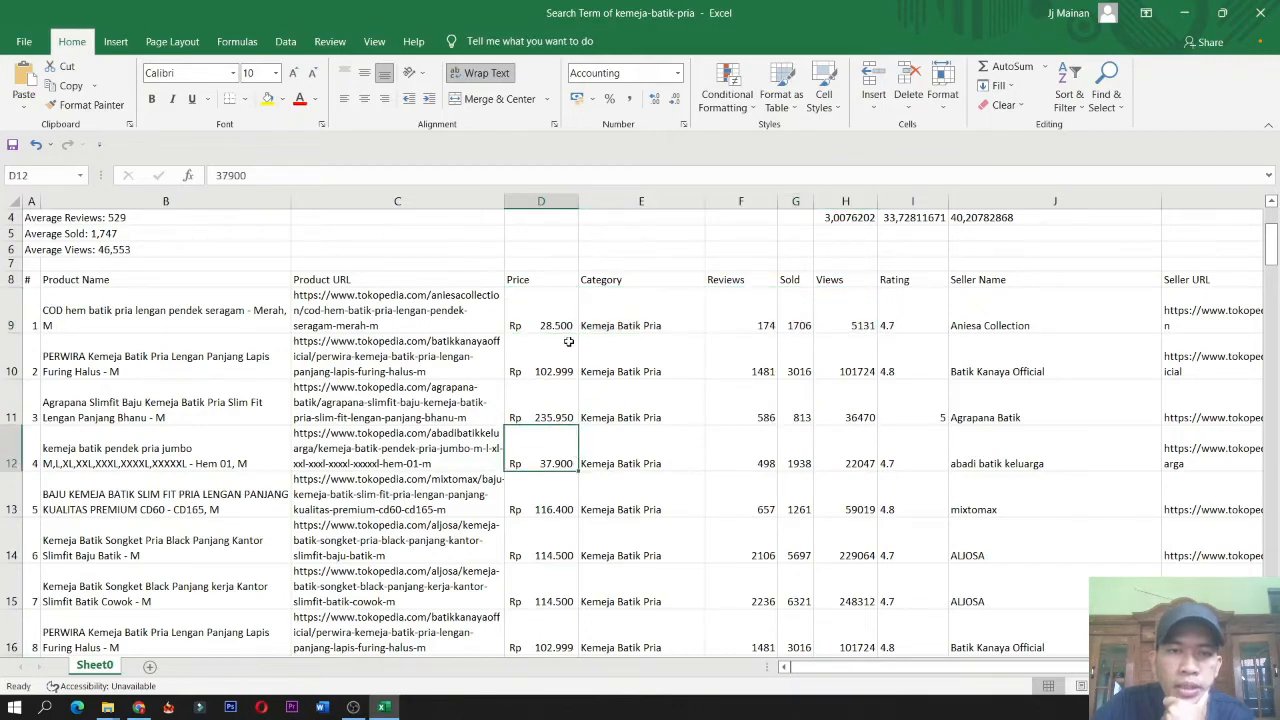
scroll(552, 464, "down", 2)
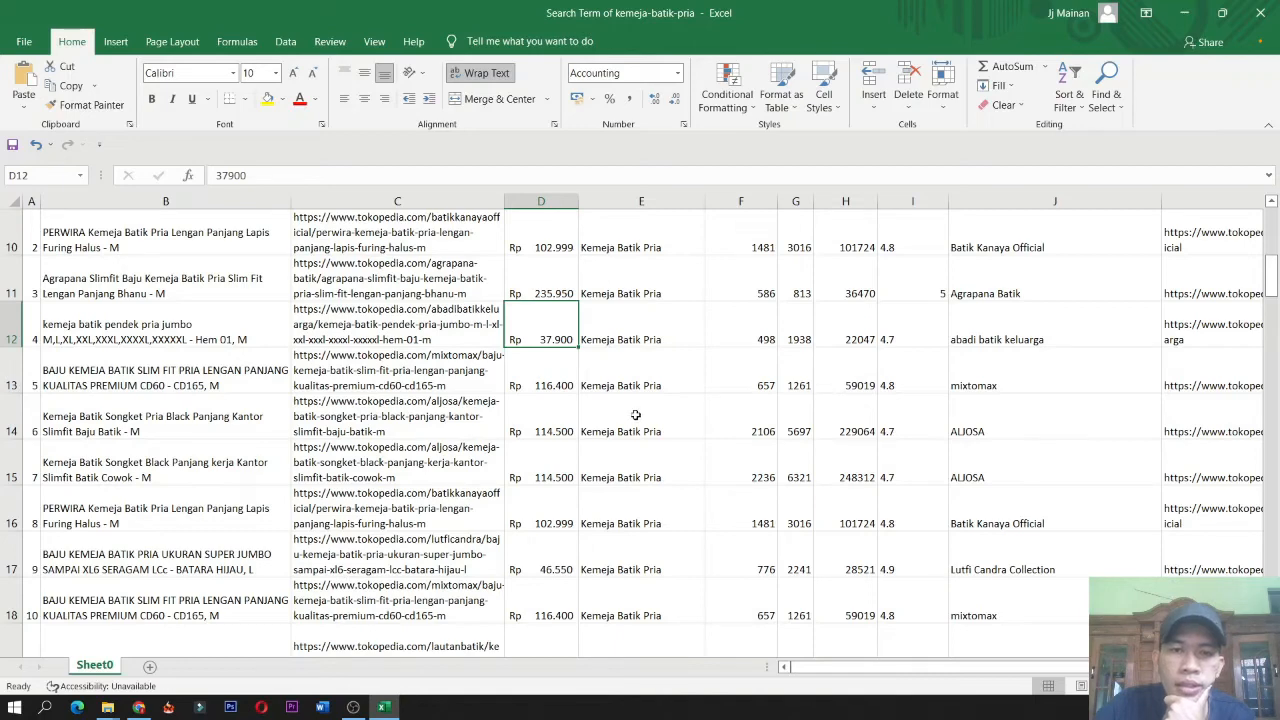
scroll(662, 404, "up", 3)
scroll(662, 406, "down", 2)
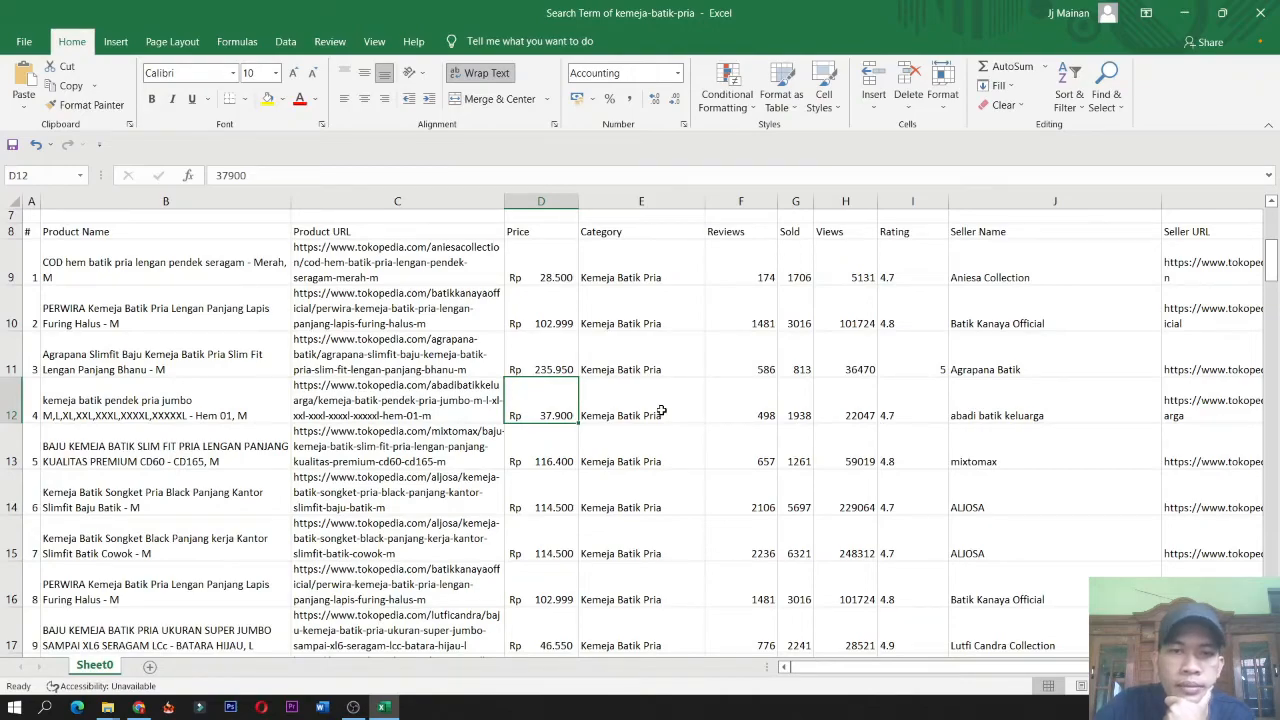
scroll(661, 410, "down", 11)
scroll(655, 418, "down", 7)
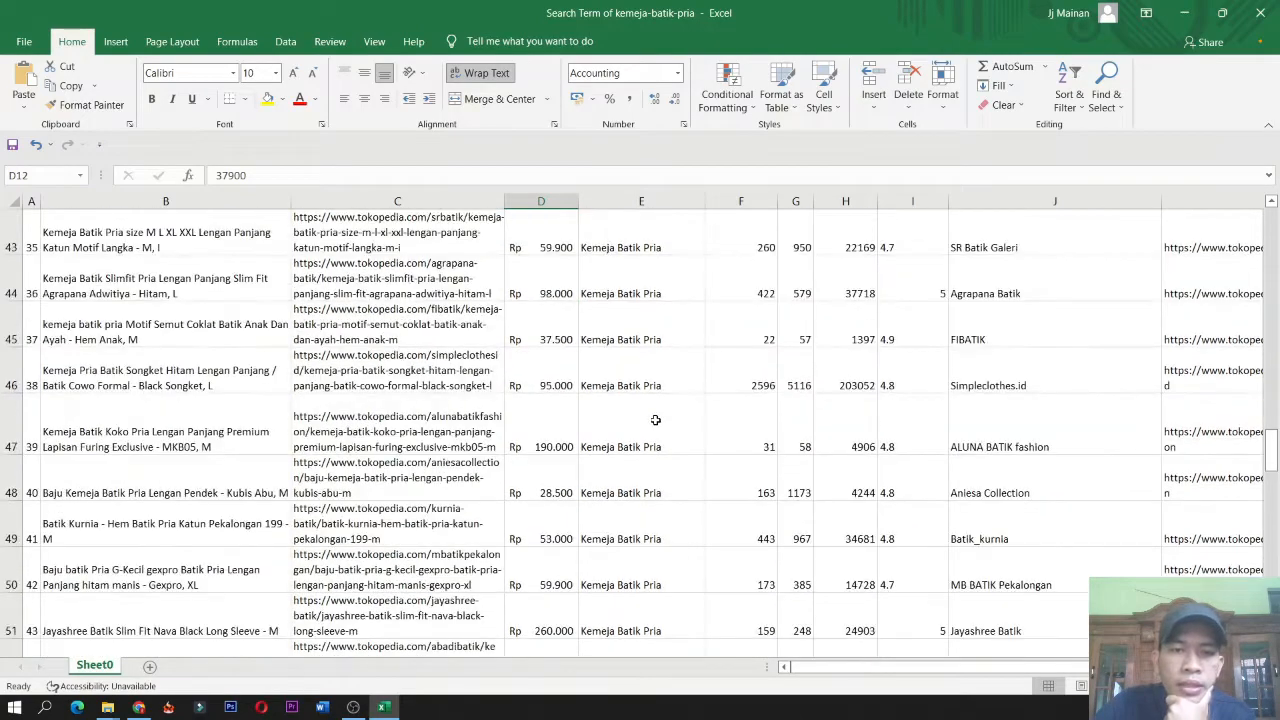
scroll(655, 398, "down", 4)
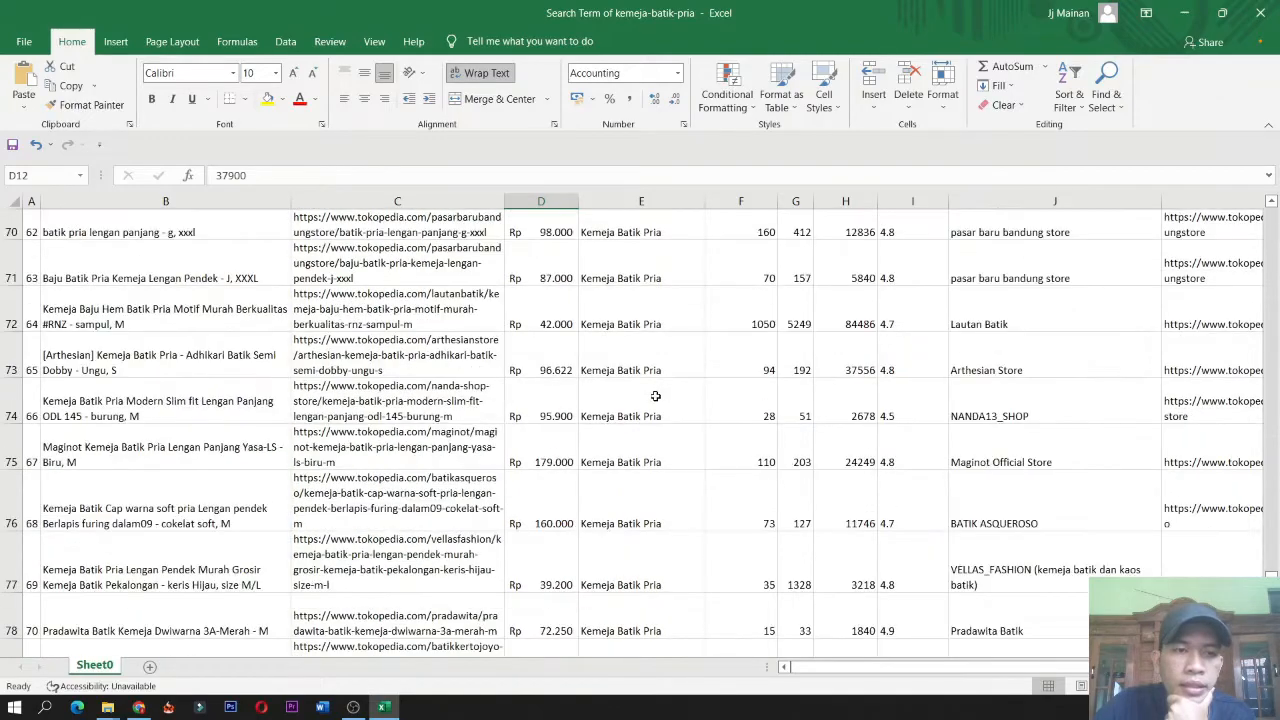
scroll(732, 393, "up", 10)
scroll(732, 393, "up", 7)
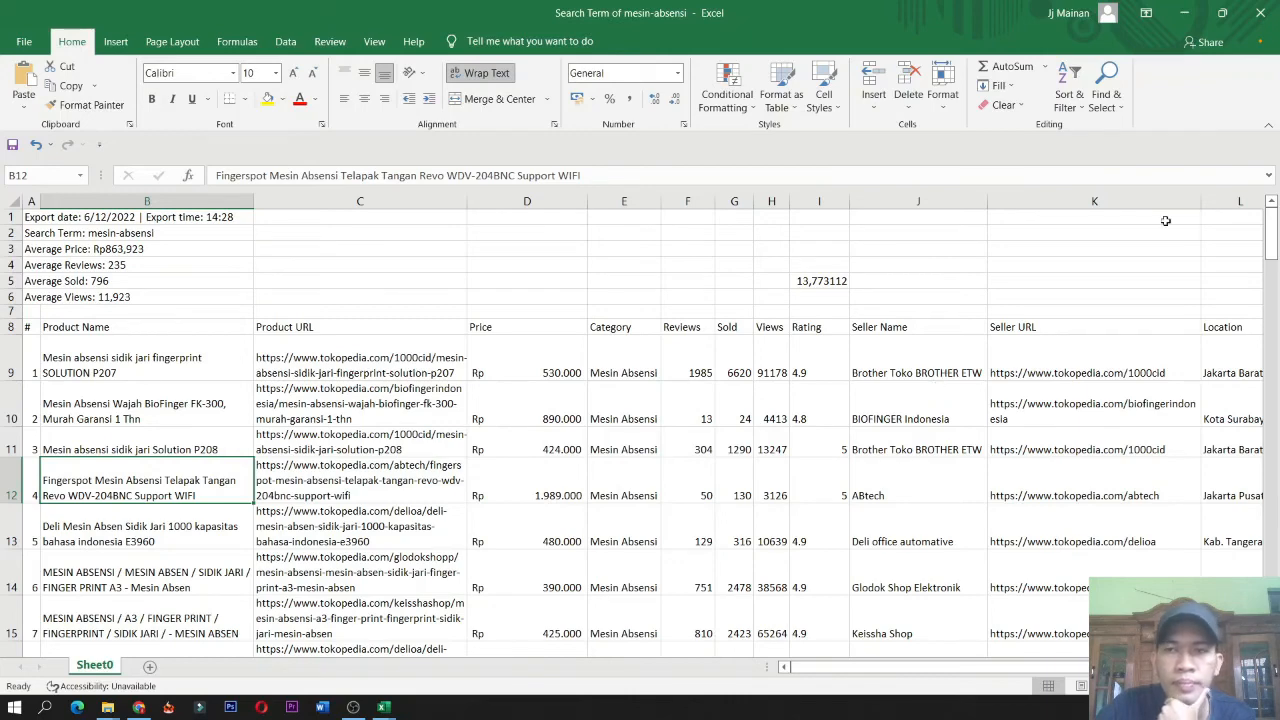
left_click(353, 707)
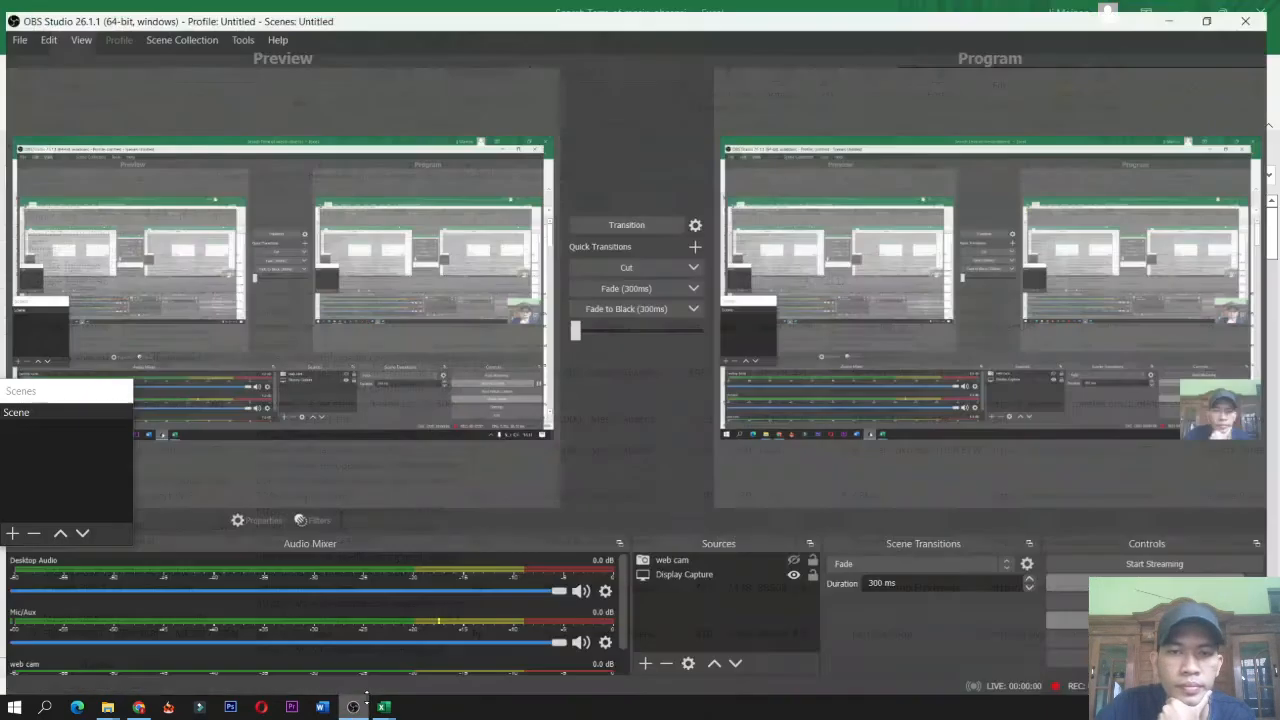